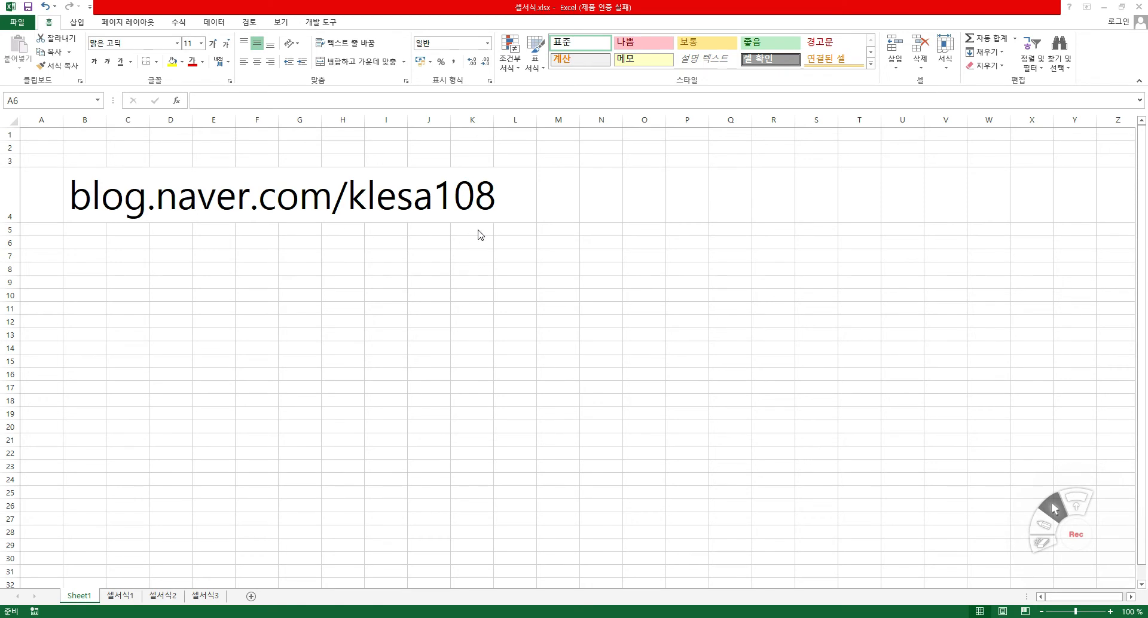
Step: On the 셀서식1 sheet, merge and center A1:I1 and align the title to the middle vertically
click(126, 597)
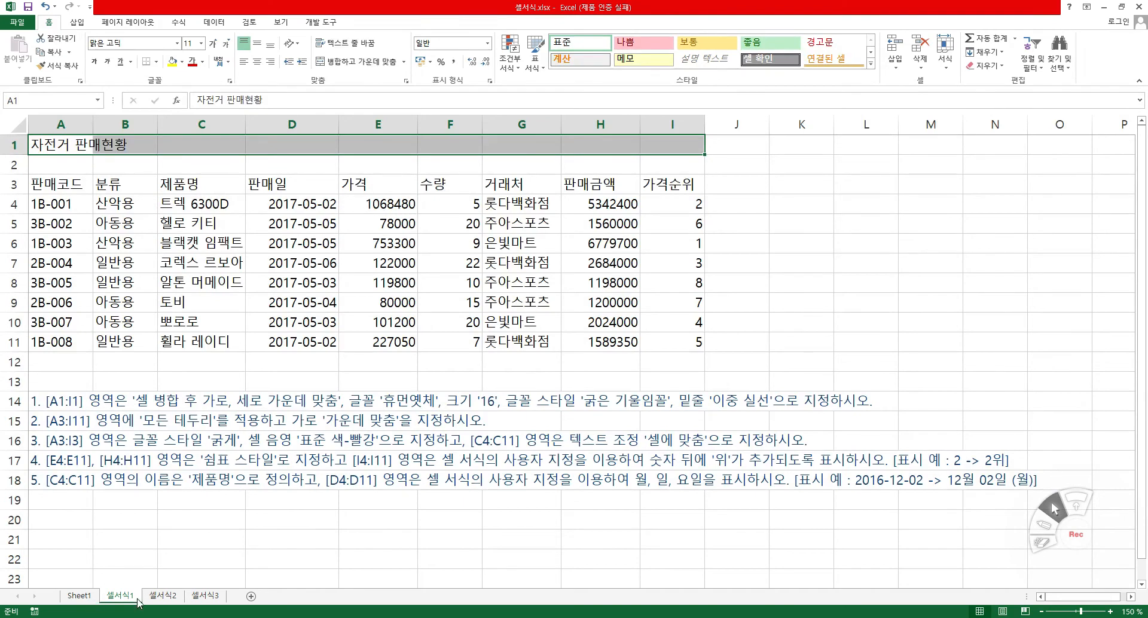
click(129, 524)
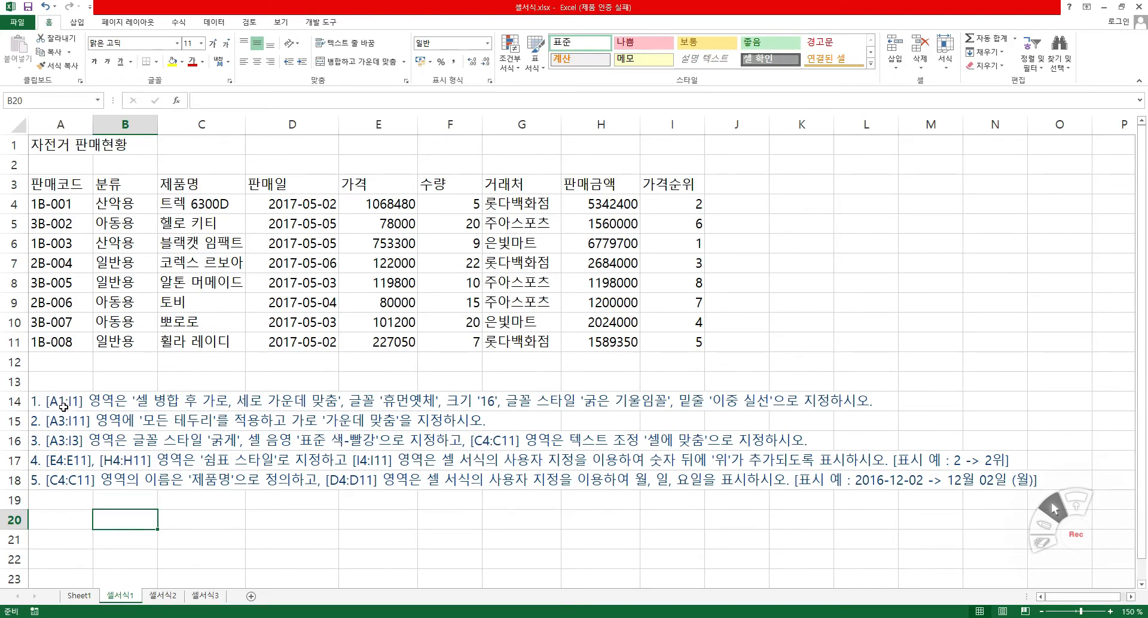
drag(43, 147, 685, 148)
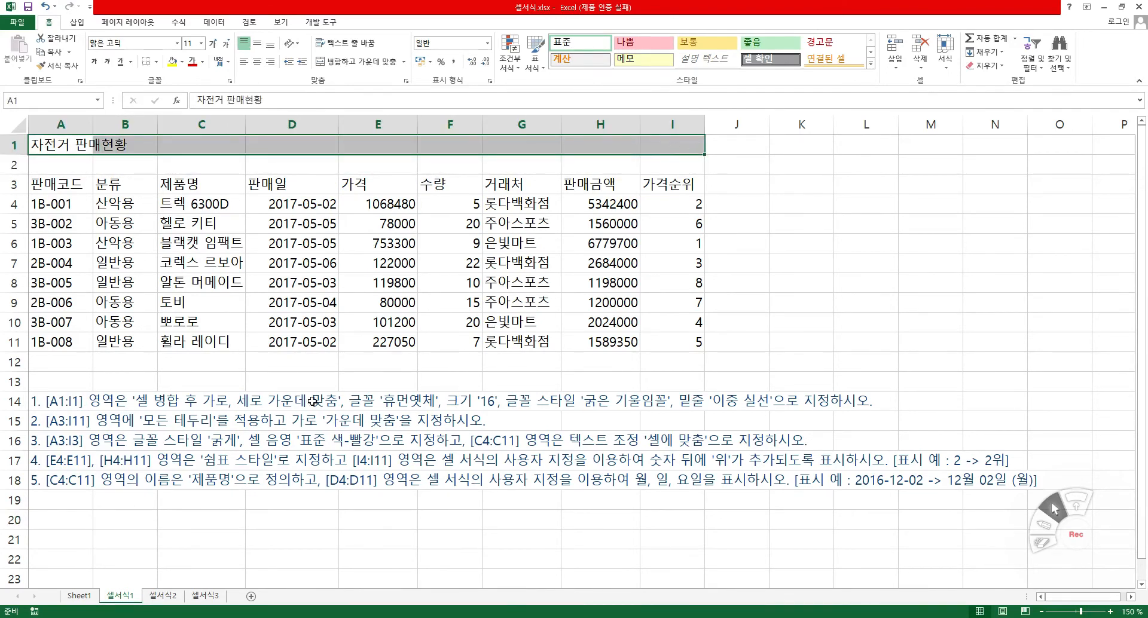
click(363, 62)
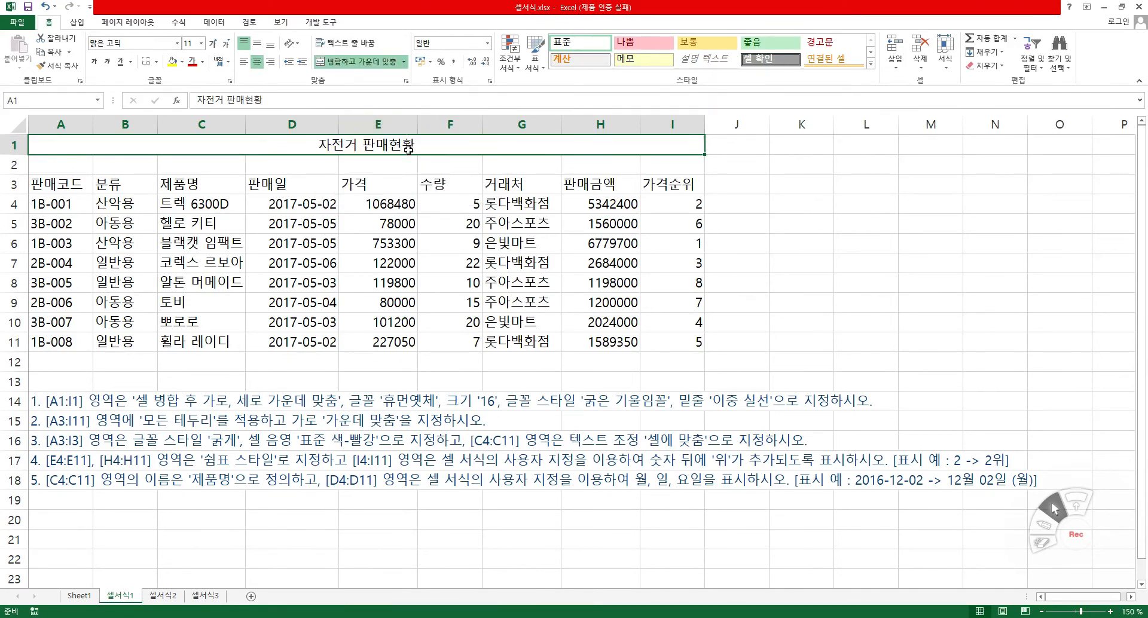
click(257, 46)
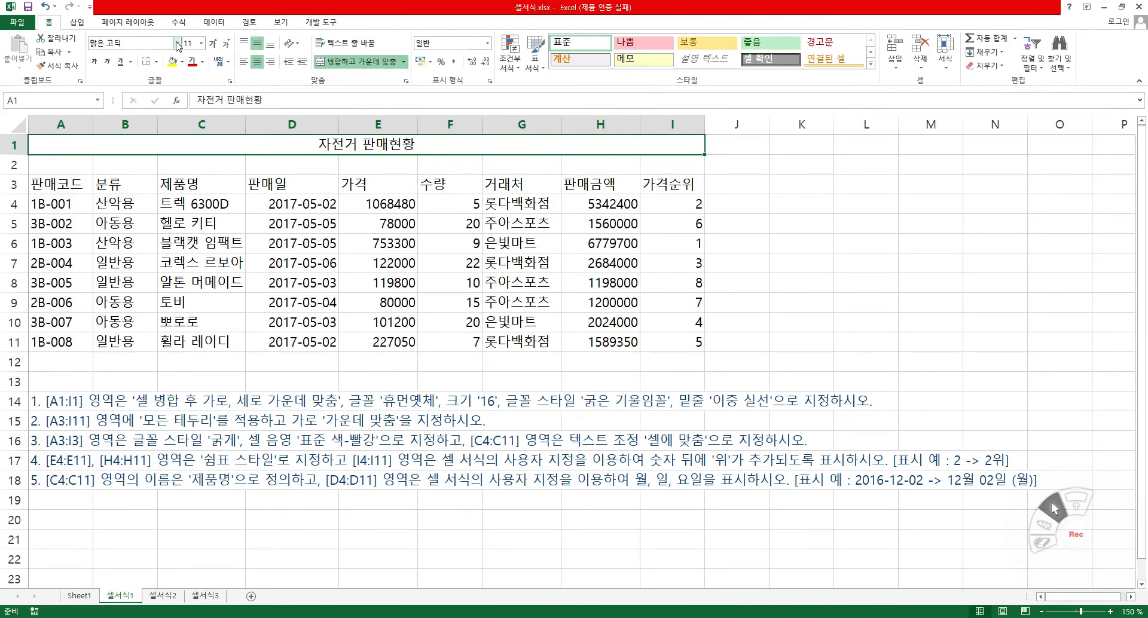
Step: Set the merged title's font to 휴먼옛체 and its size to 16
click(152, 43)
text(g)
key(Return)
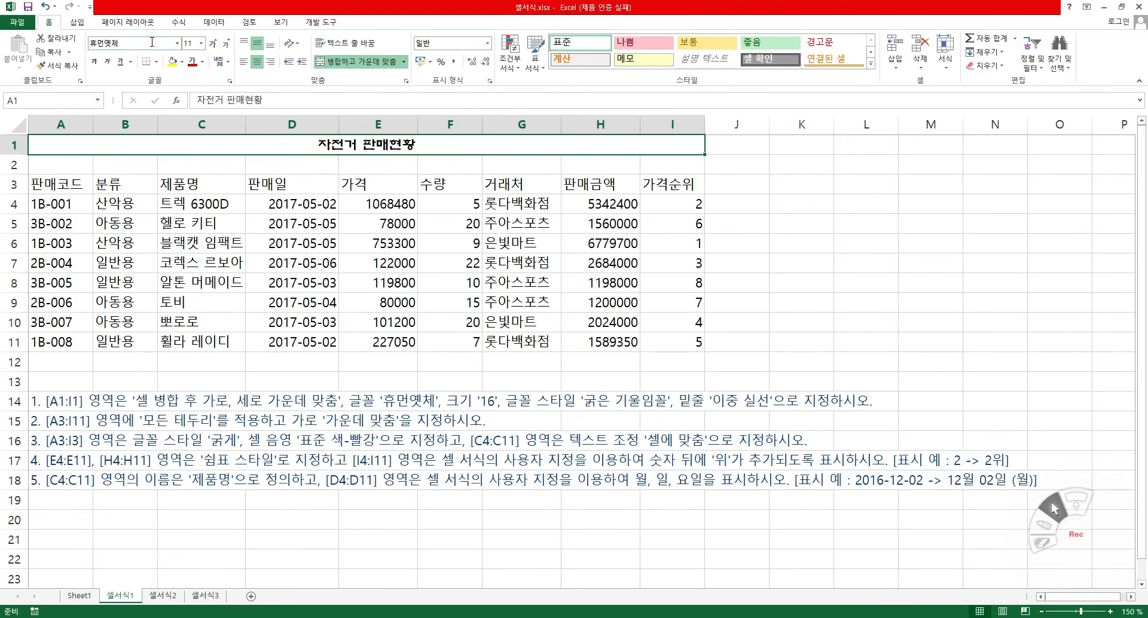
click(189, 44)
text(16)
key(Return)
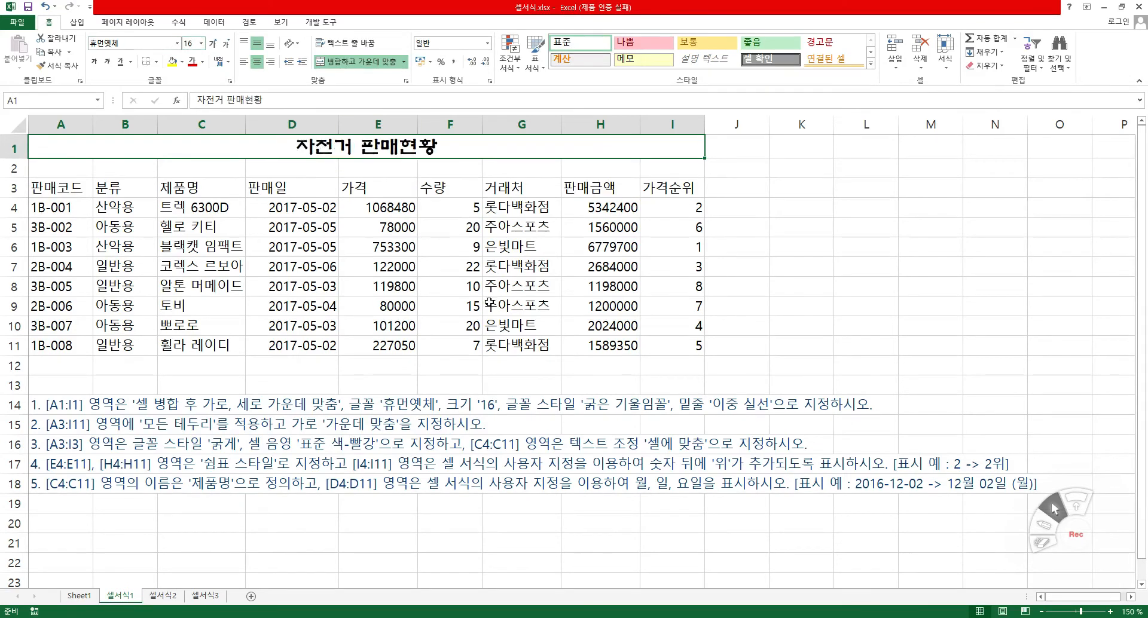
Step: Make the title in A1 bold and italic with a double underline
click(94, 61)
click(107, 62)
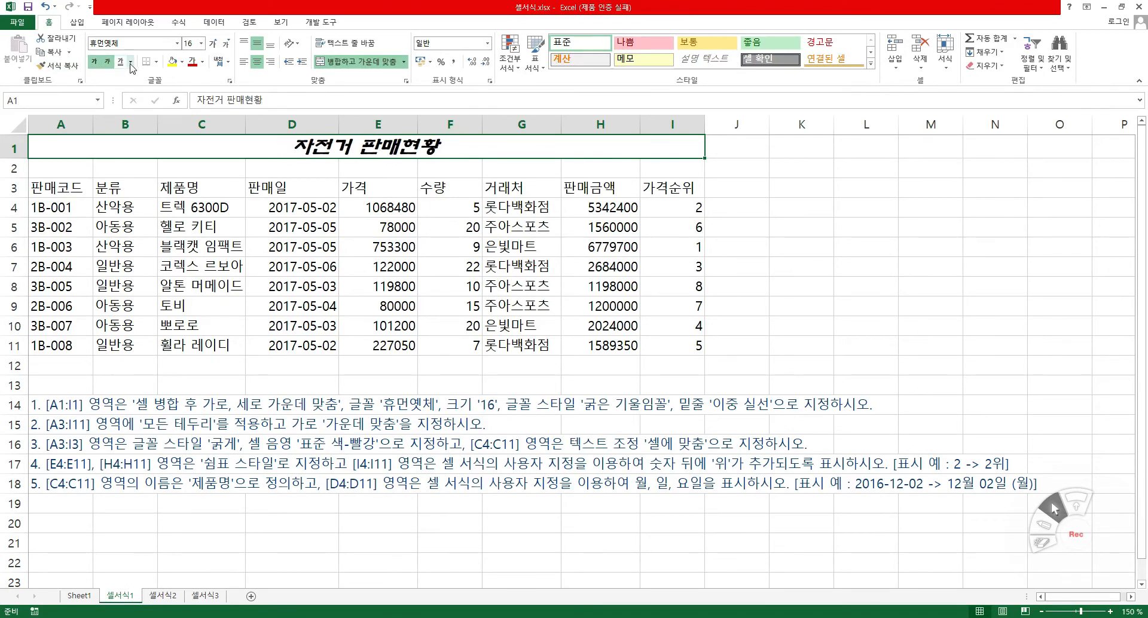
click(131, 61)
click(150, 92)
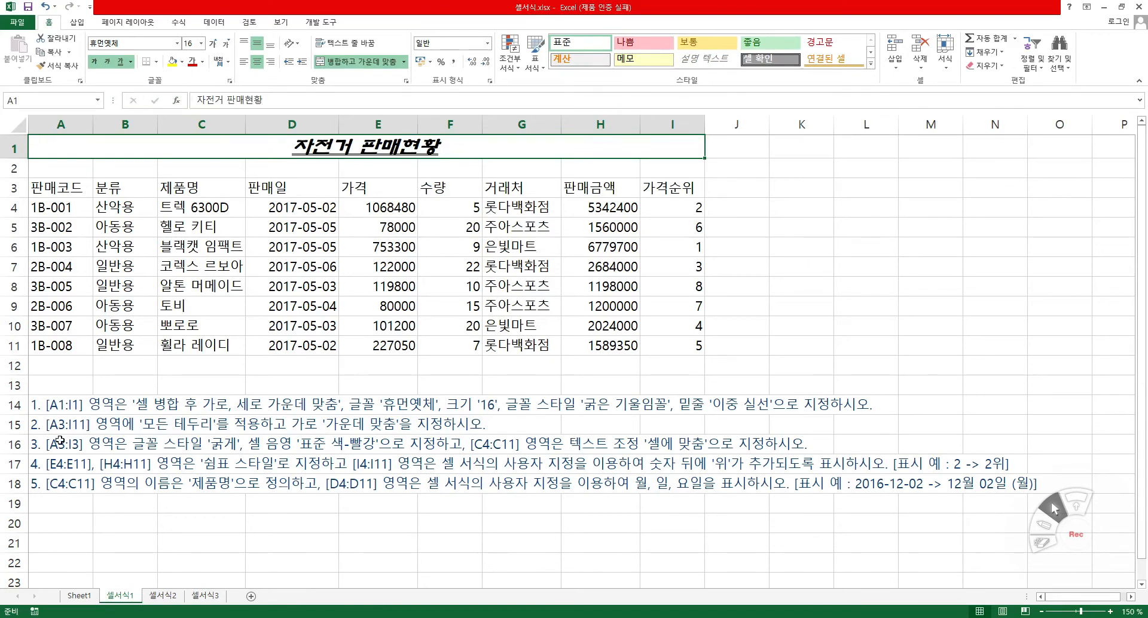
Step: Apply all borders to A3:I11 and center its contents horizontally
drag(71, 189, 688, 345)
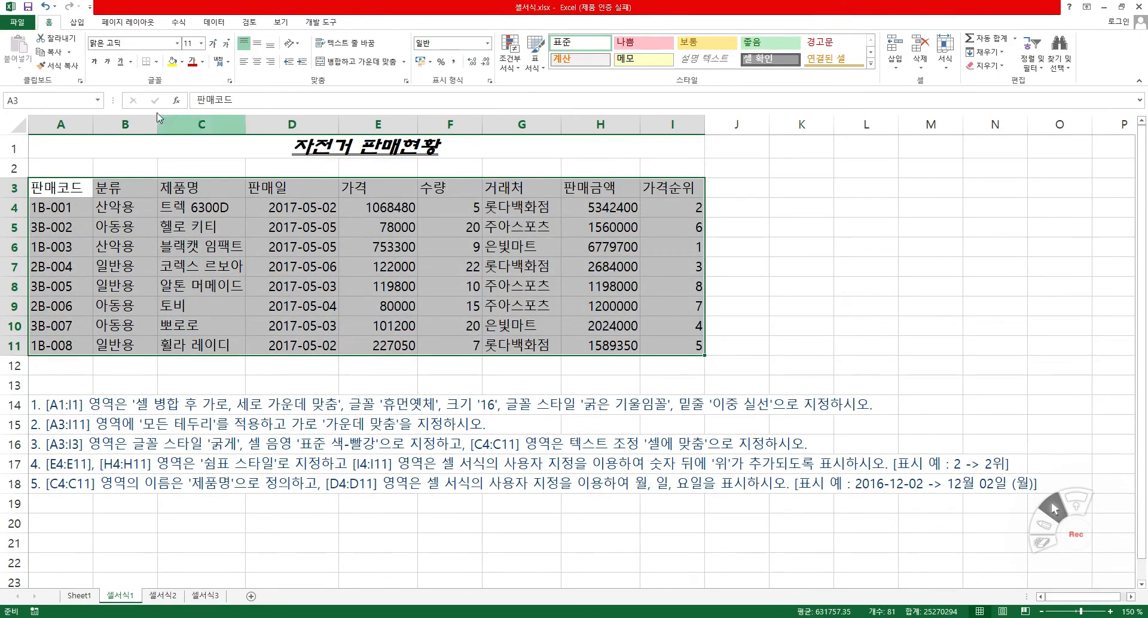
click(161, 62)
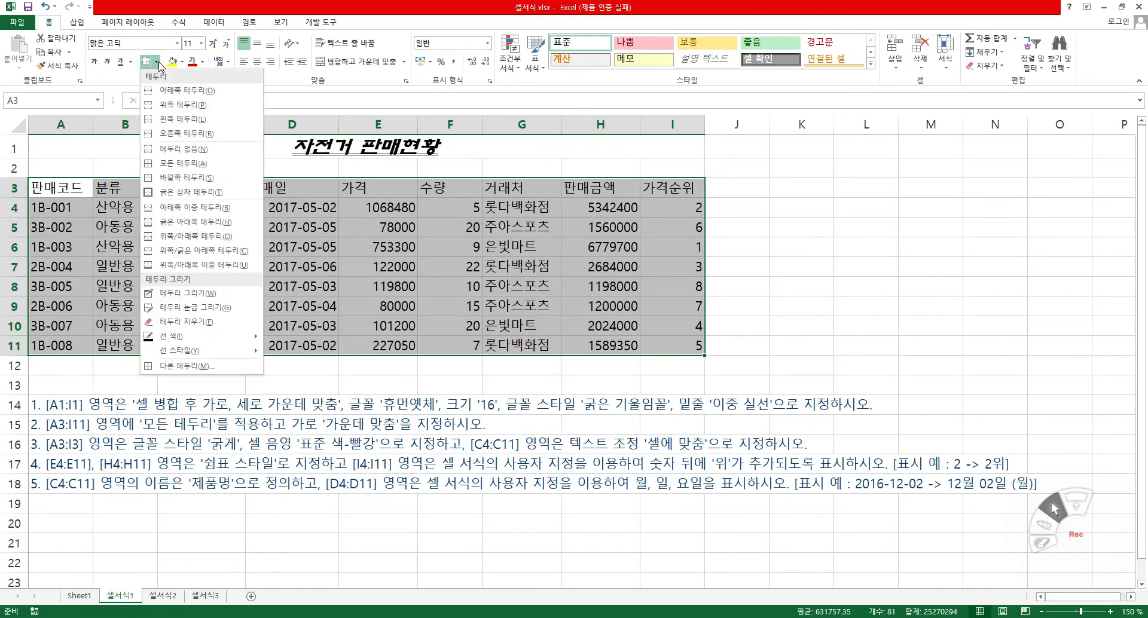
click(188, 167)
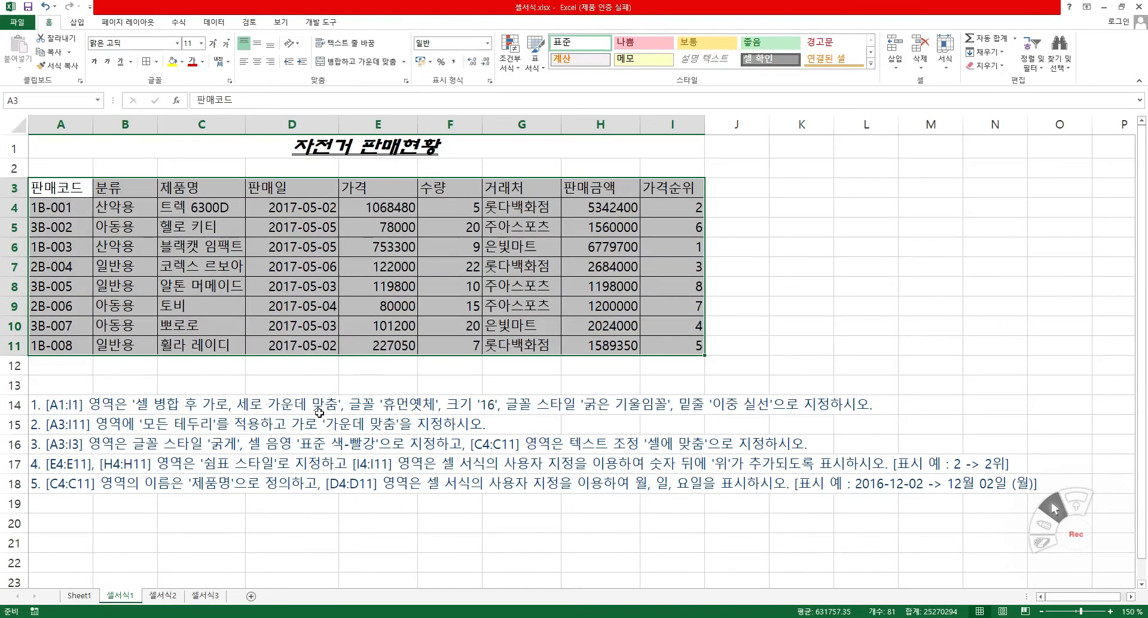
click(257, 63)
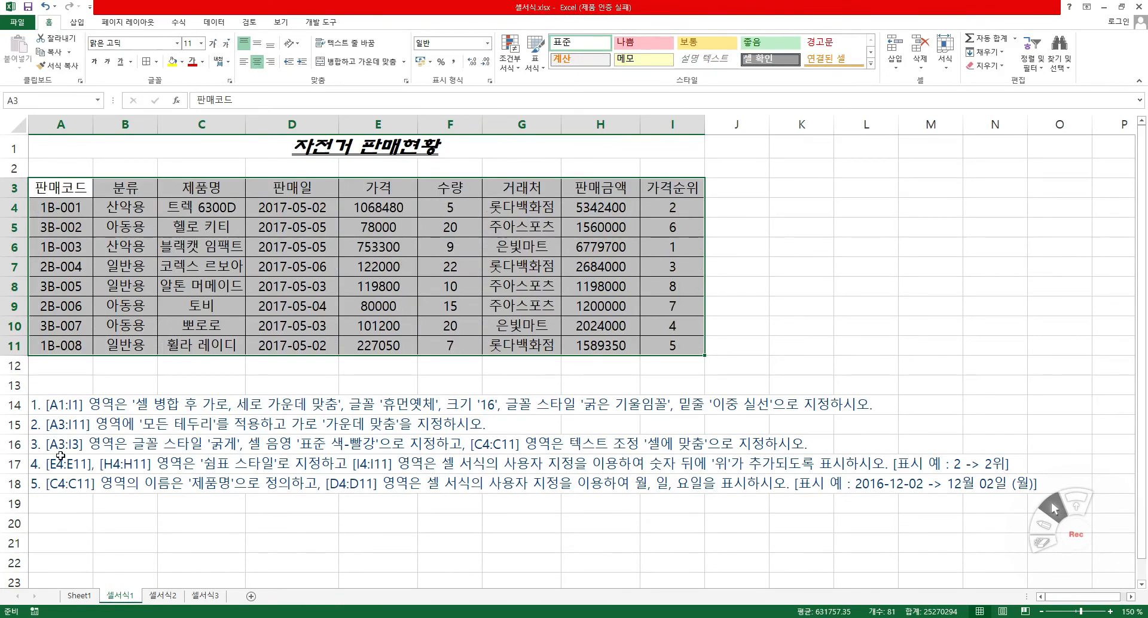
Step: Make the header row A3:I3 bold and fill it with the standard red color
drag(73, 181, 675, 190)
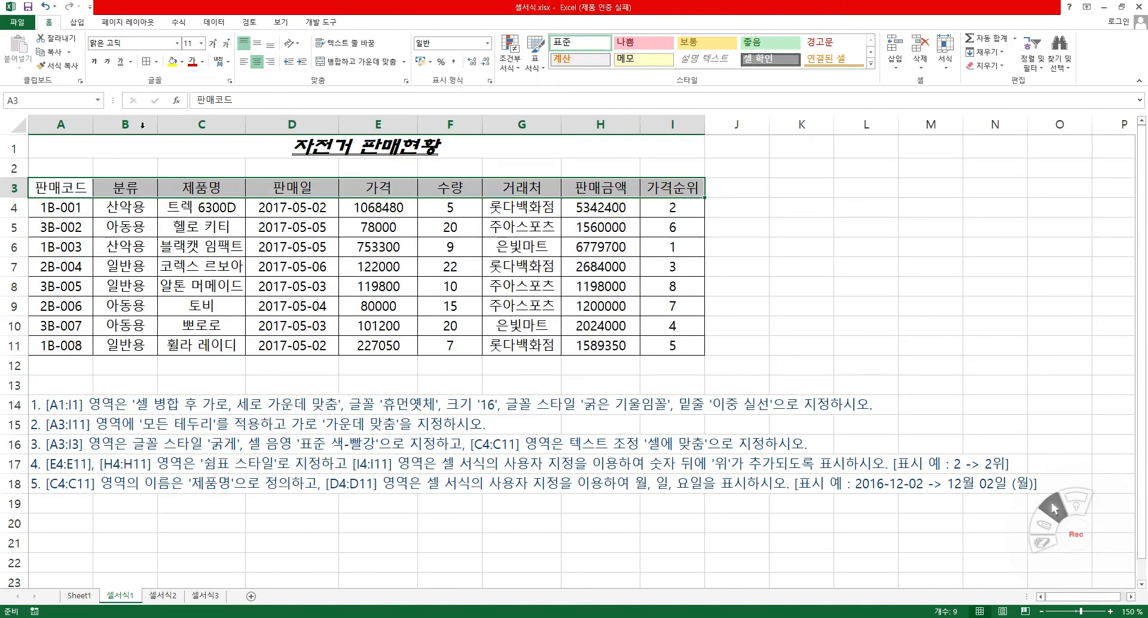
click(94, 61)
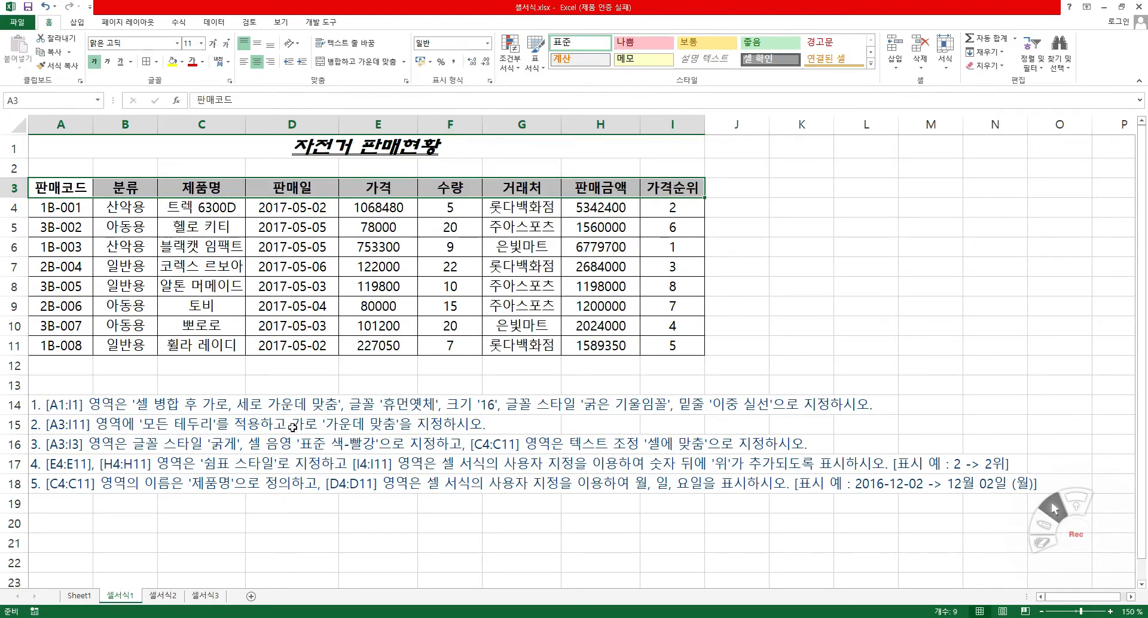
click(182, 62)
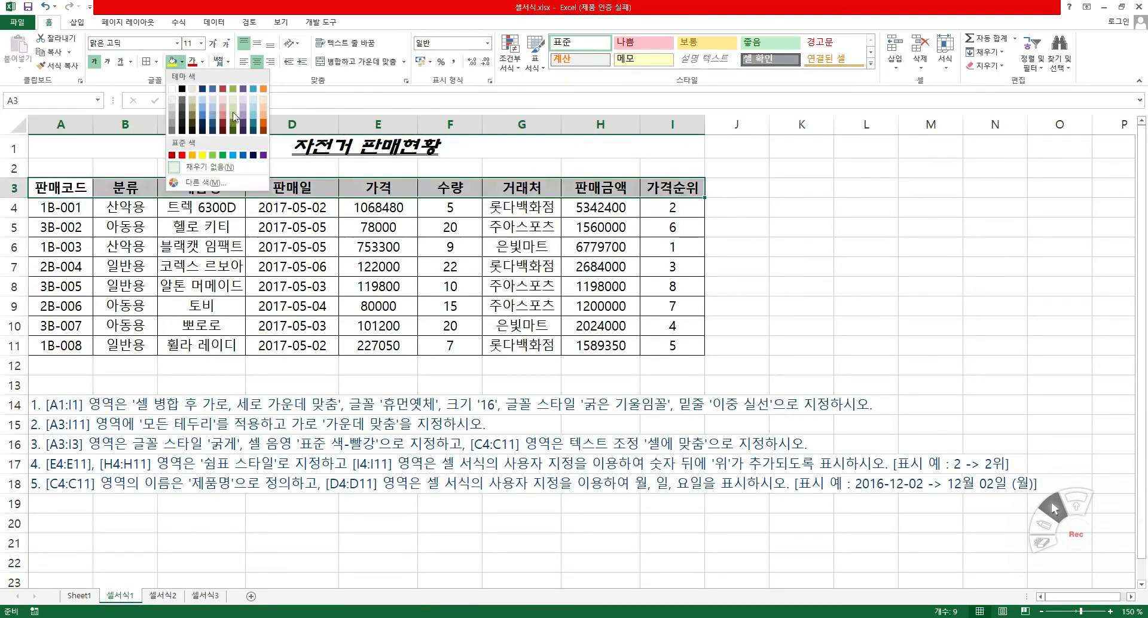
click(183, 157)
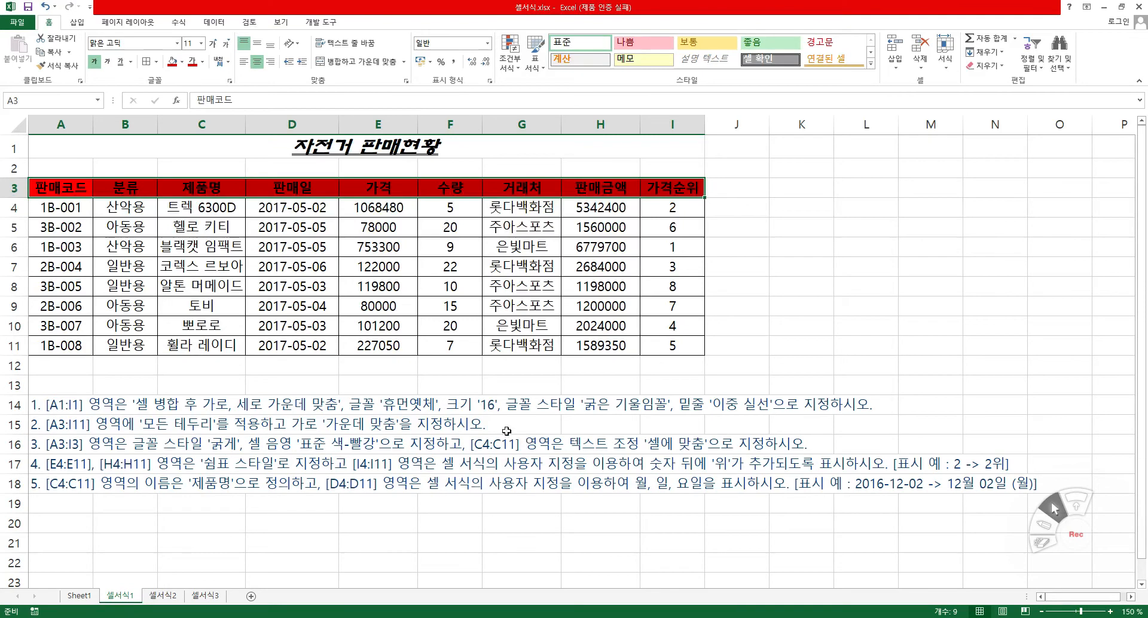
Step: Turn on the shrink-to-fit text control (셀에 맞춤) for the product names in C4:C11
drag(206, 206, 214, 345)
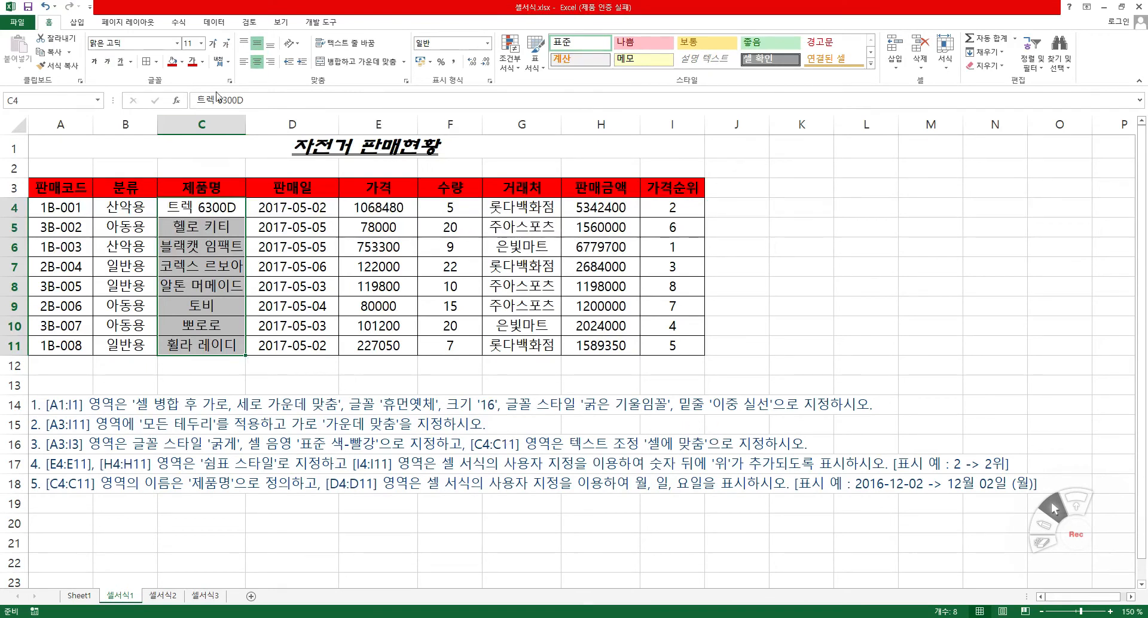
right_click(194, 227)
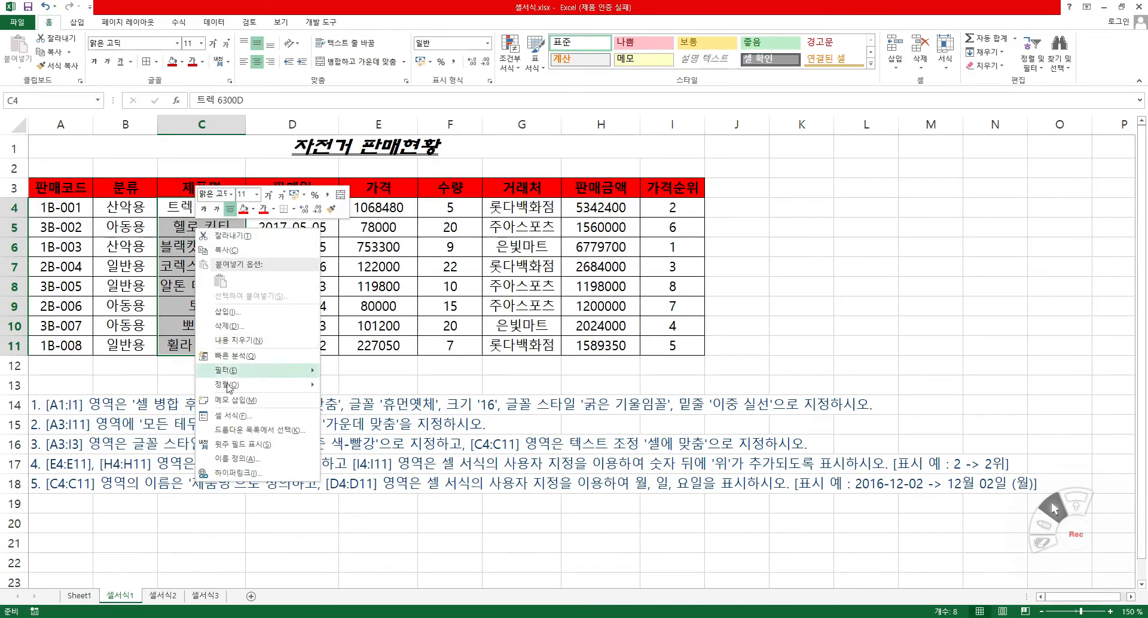
click(250, 415)
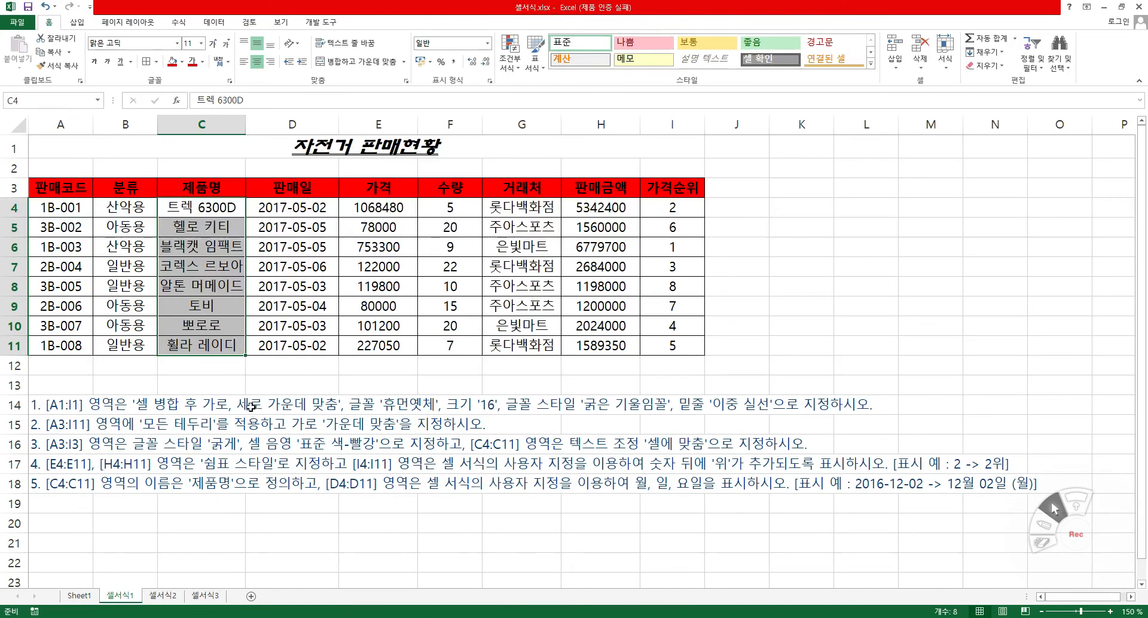
drag(226, 260, 360, 65)
click(288, 82)
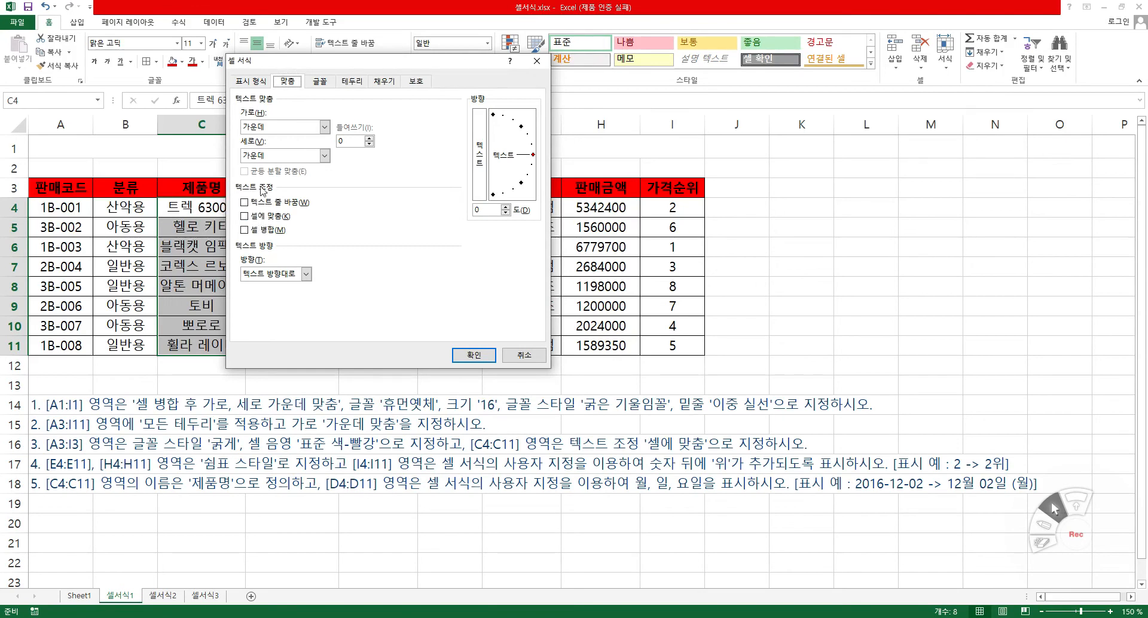
click(244, 217)
click(462, 355)
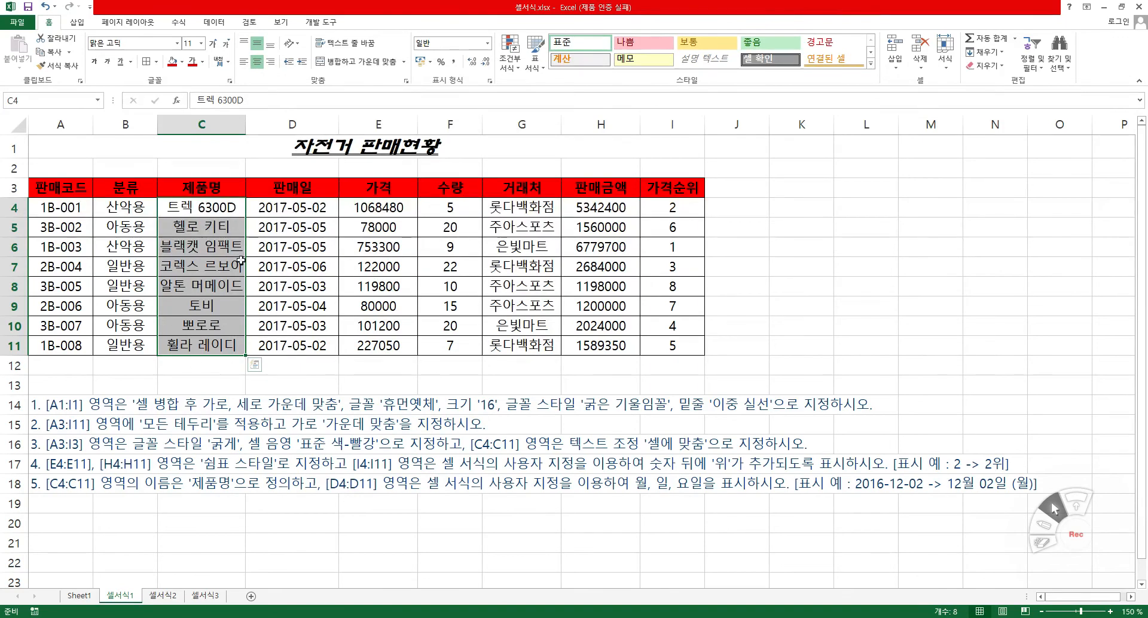
Step: Narrow column C to test the text shrinking, and widen it beyond its original width so the product names fit at full size
drag(248, 128, 201, 127)
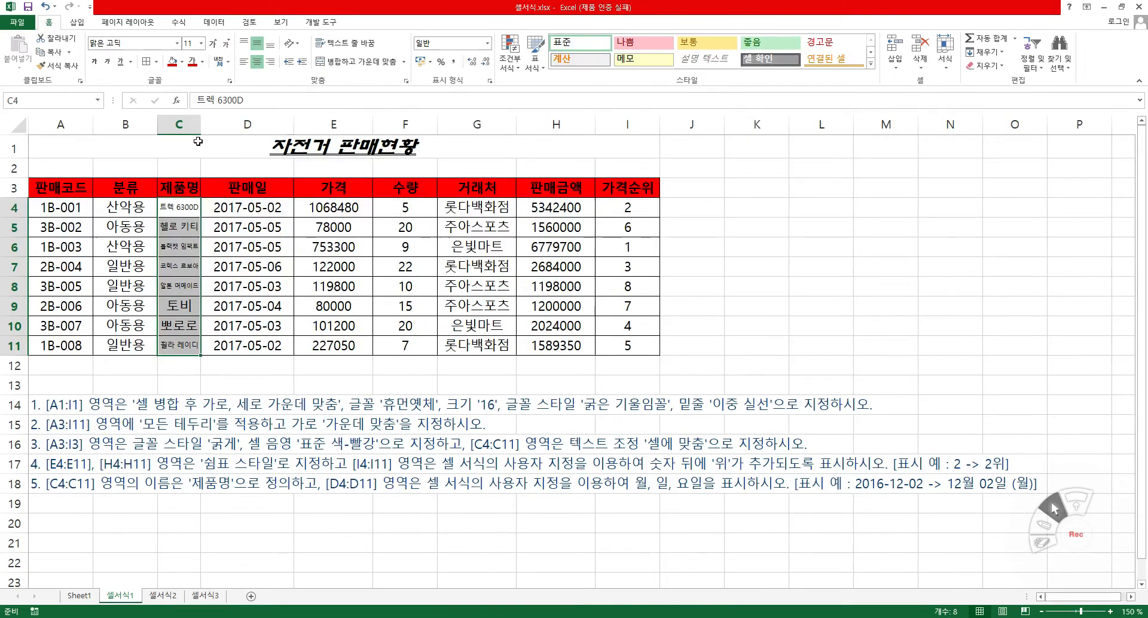
drag(202, 129, 259, 129)
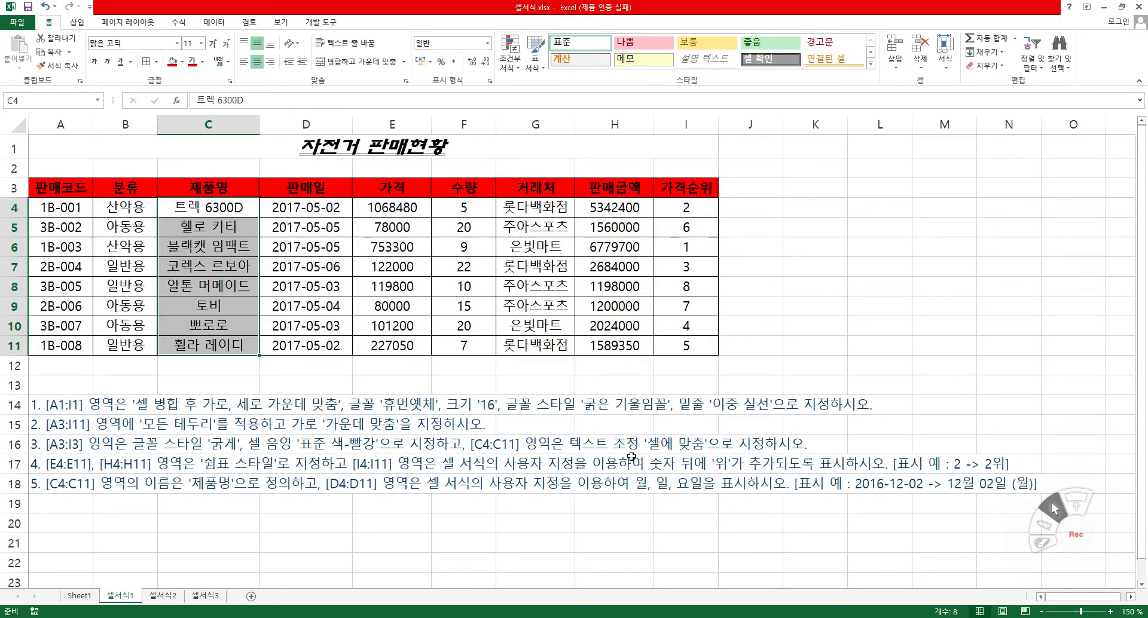
drag(256, 144, 270, 127)
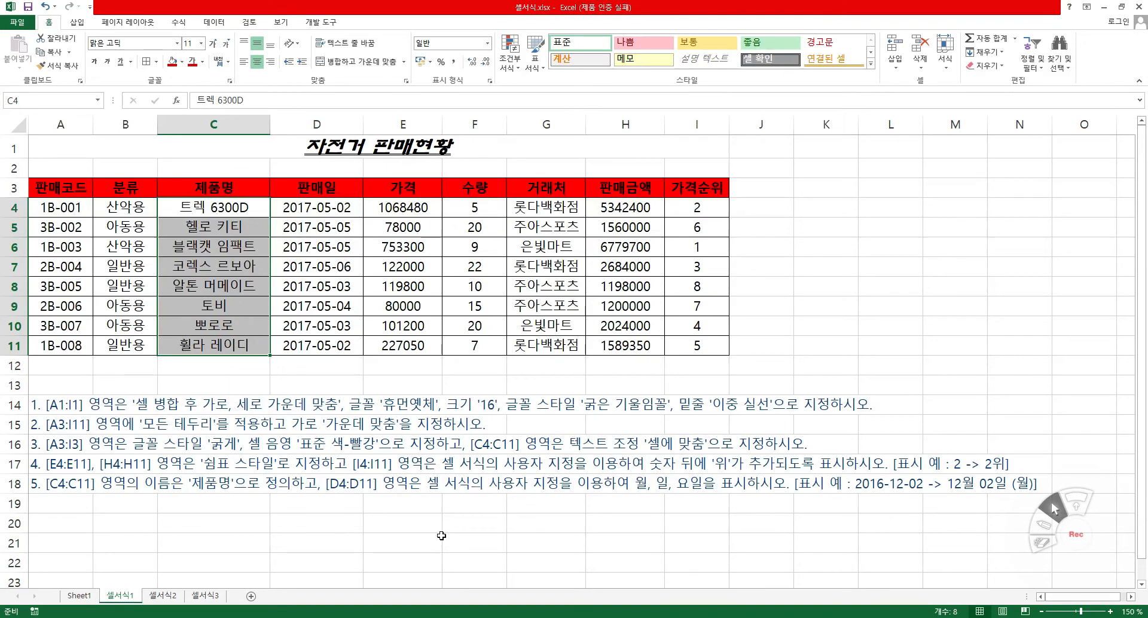
click(64, 497)
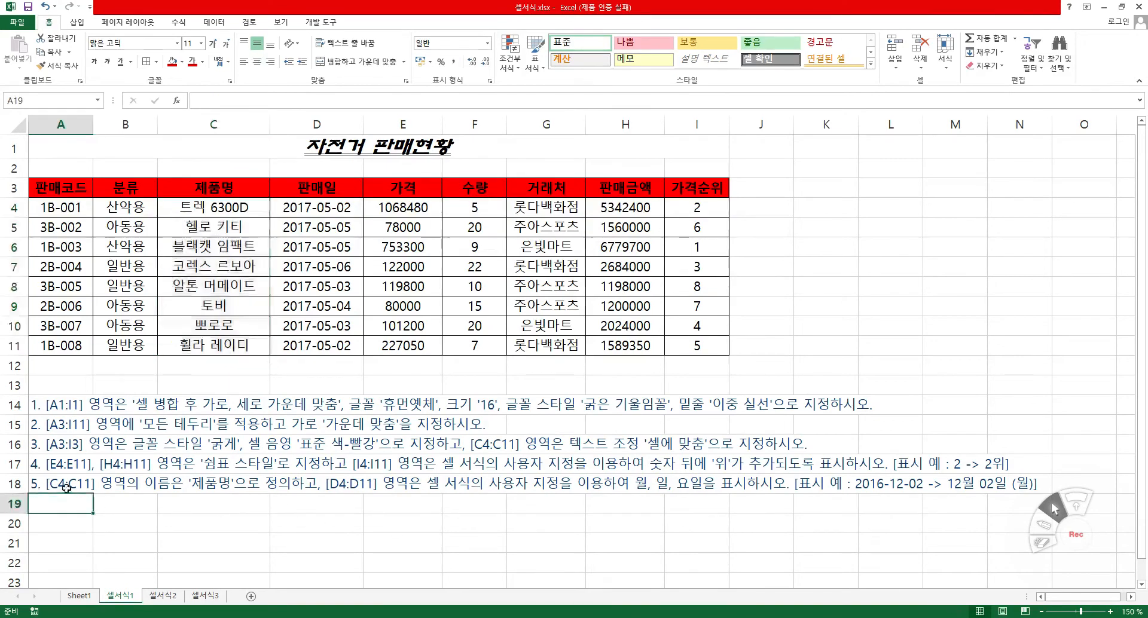
Step: Apply the comma style to the prices in E4:E11 and the sales amounts in H4:H11
drag(410, 204, 395, 348)
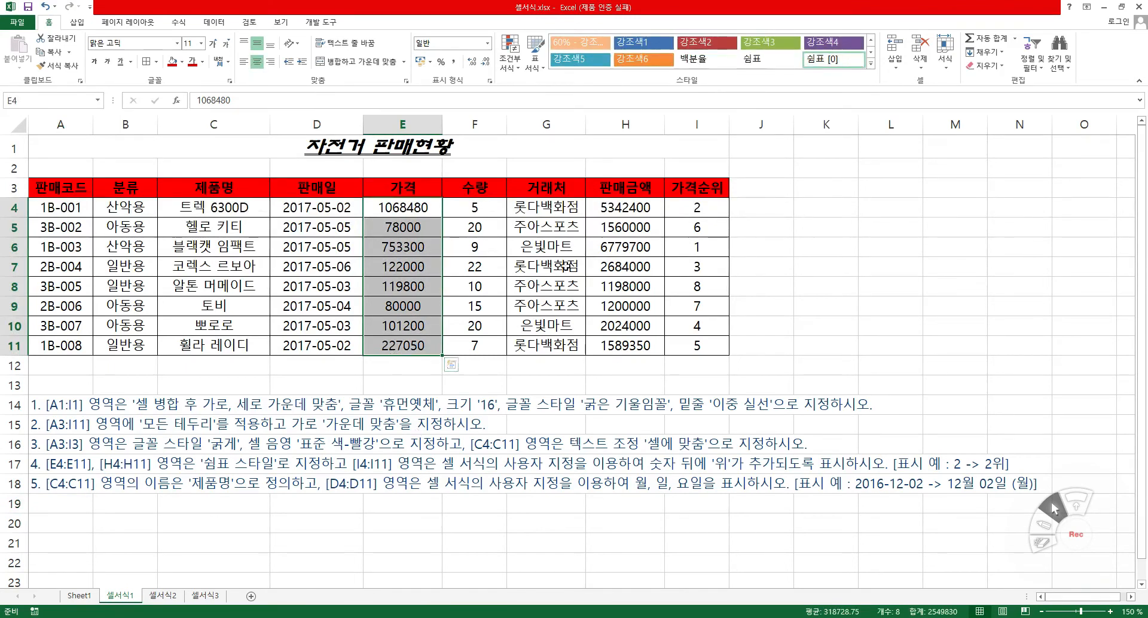
drag(624, 210, 645, 355)
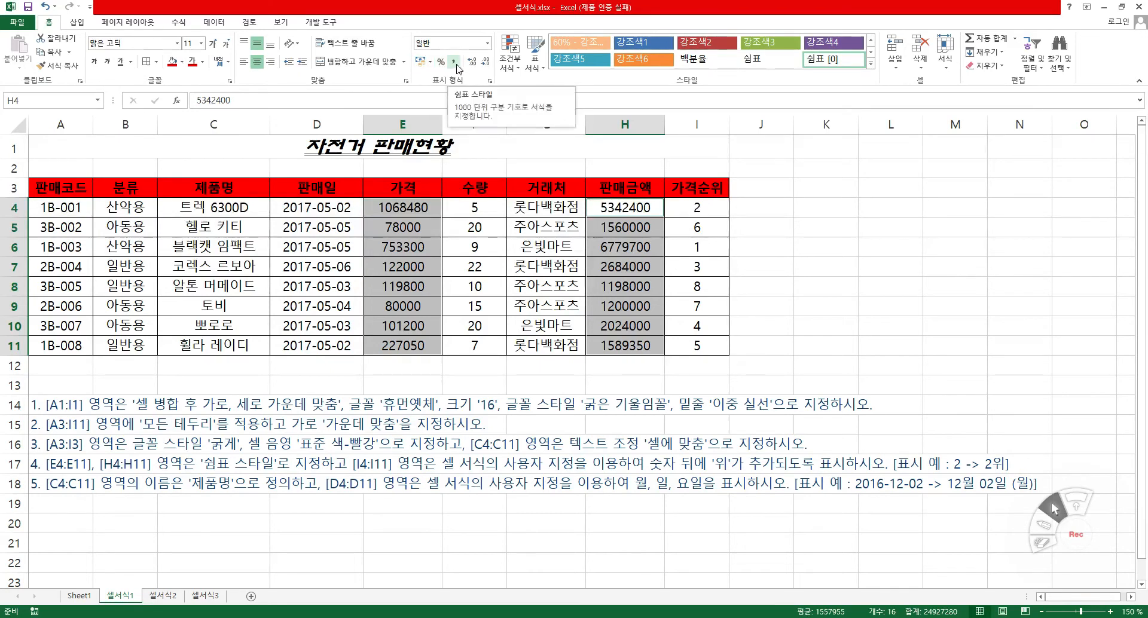
click(456, 66)
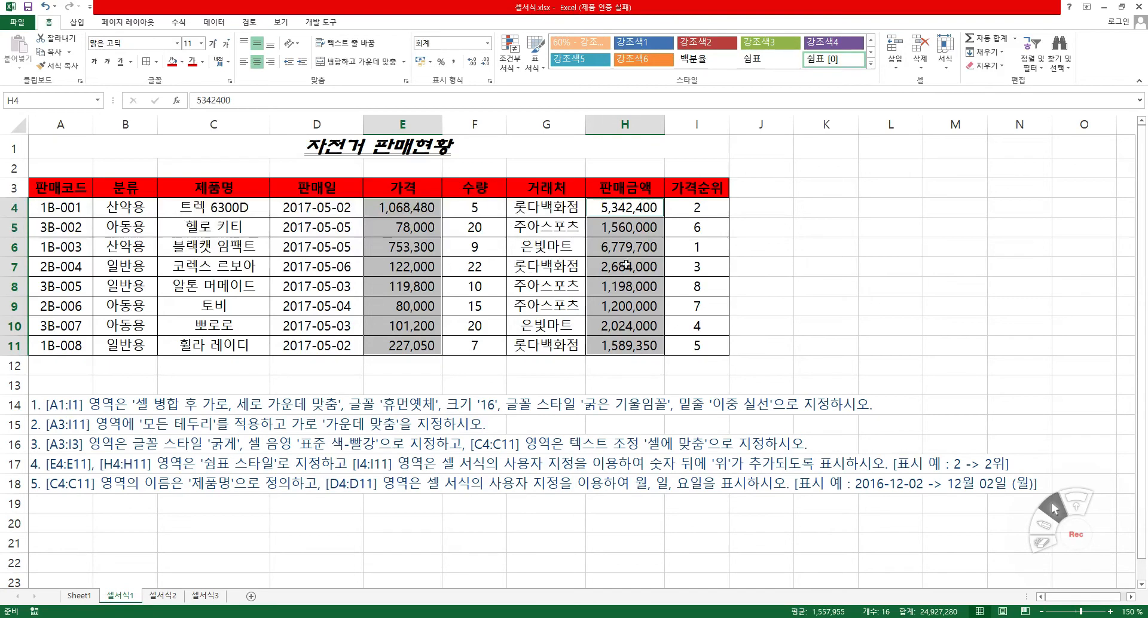
Step: Apply the custom number format 0"위" to the price ranks in I4:I11
drag(705, 208, 697, 347)
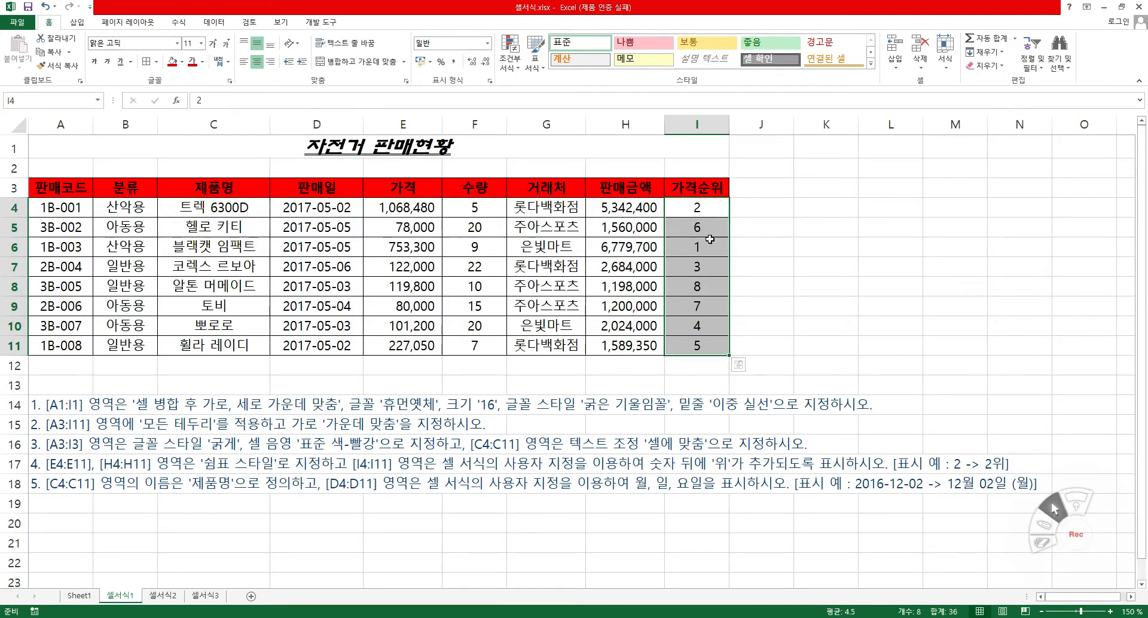
right_click(699, 227)
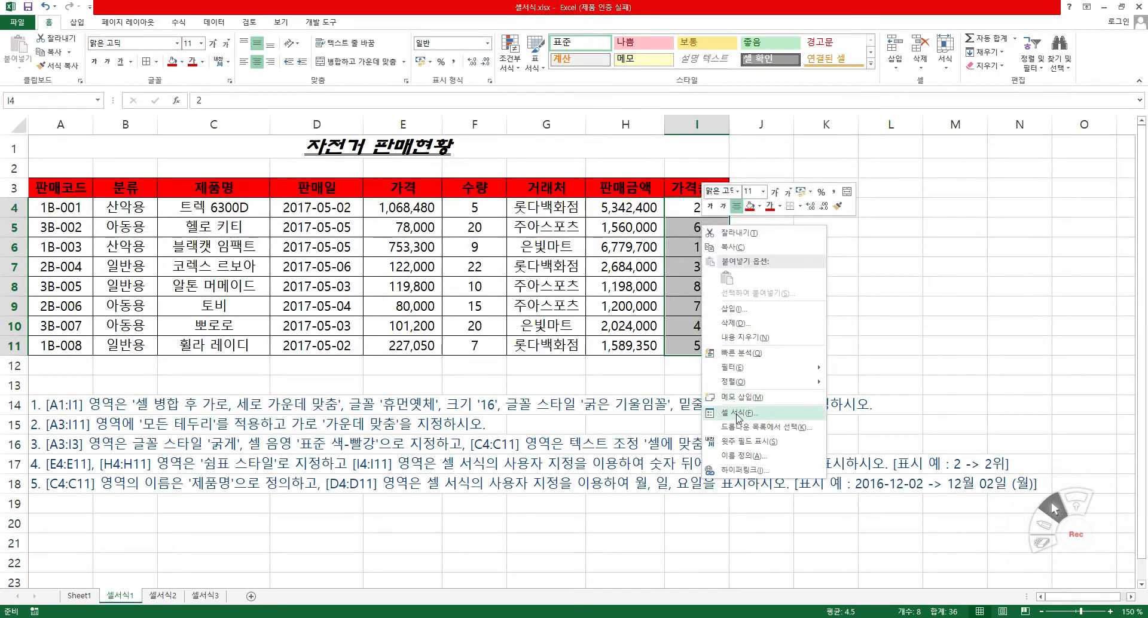
click(740, 413)
click(603, 277)
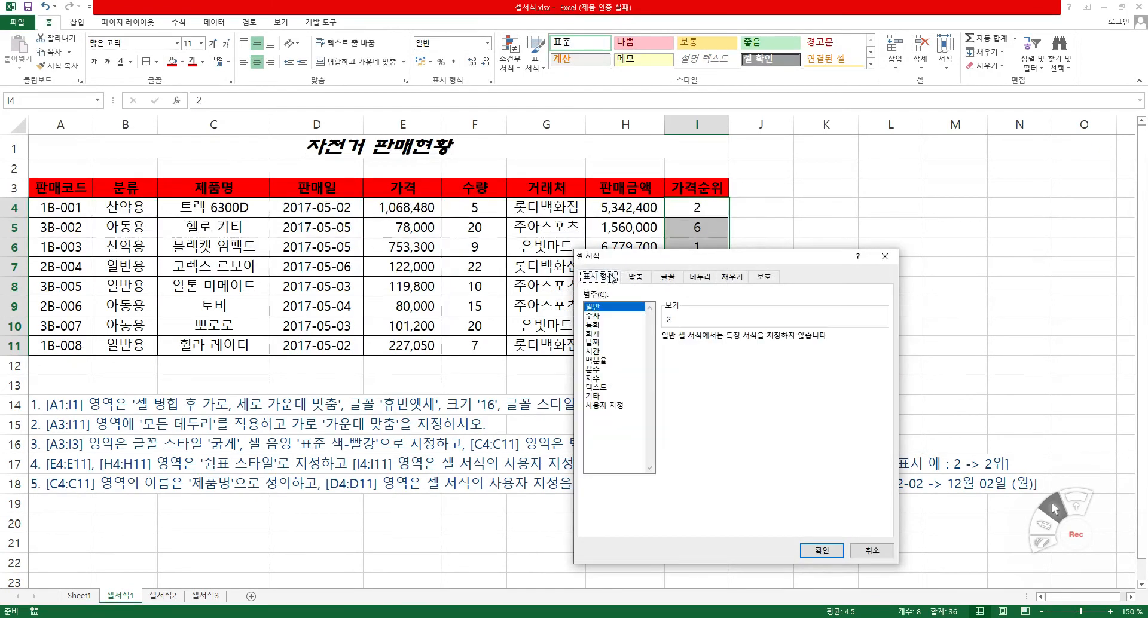
drag(625, 265, 239, 109)
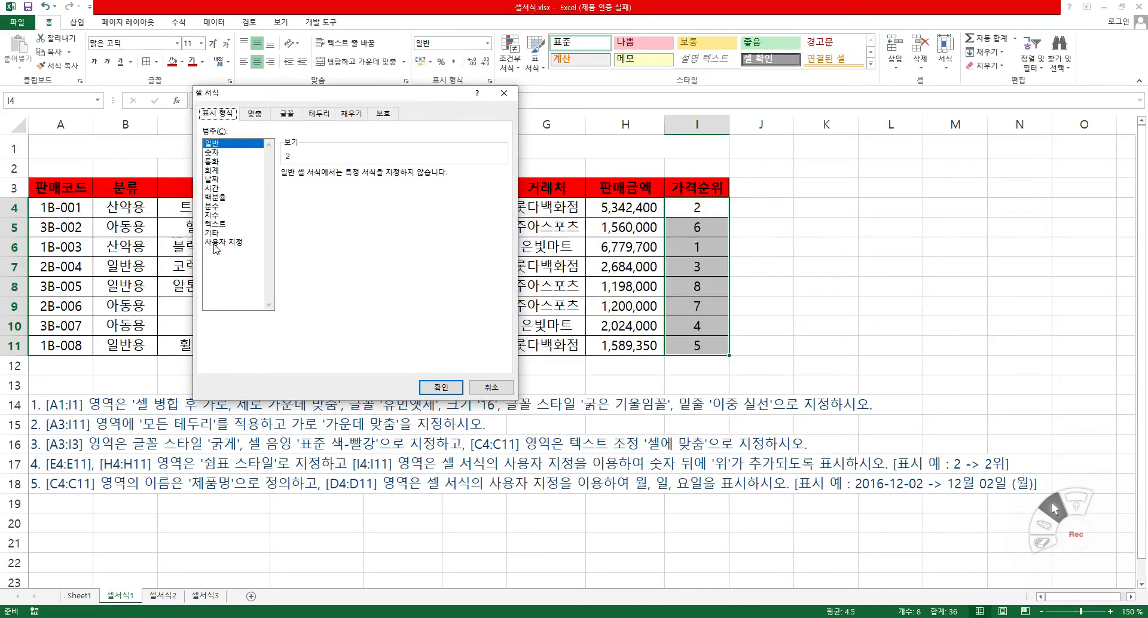
click(223, 242)
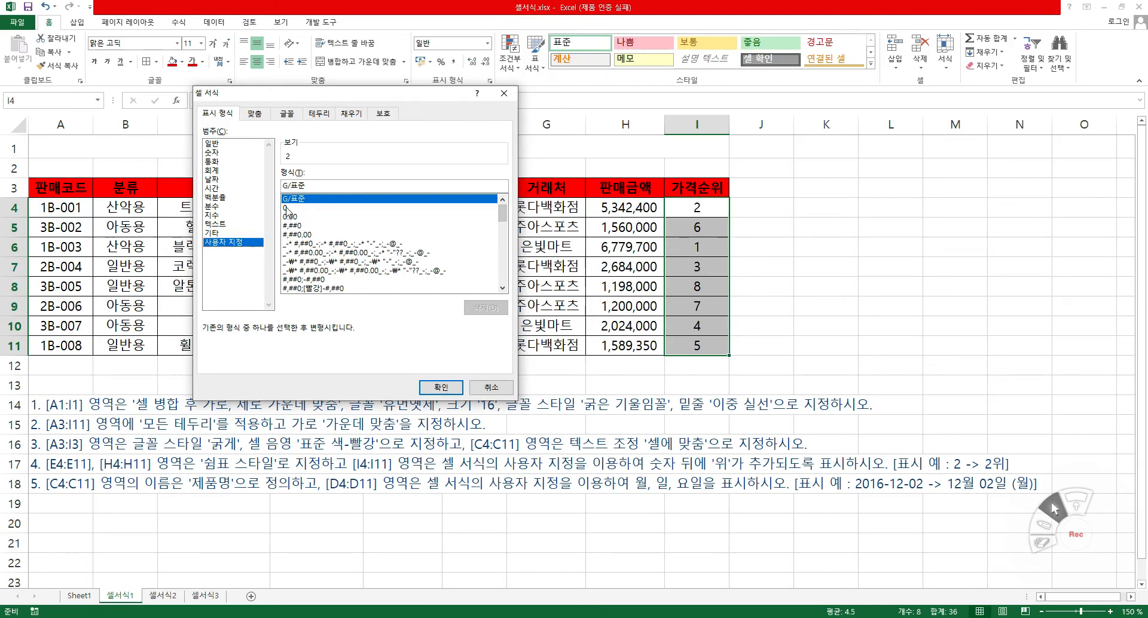
click(287, 207)
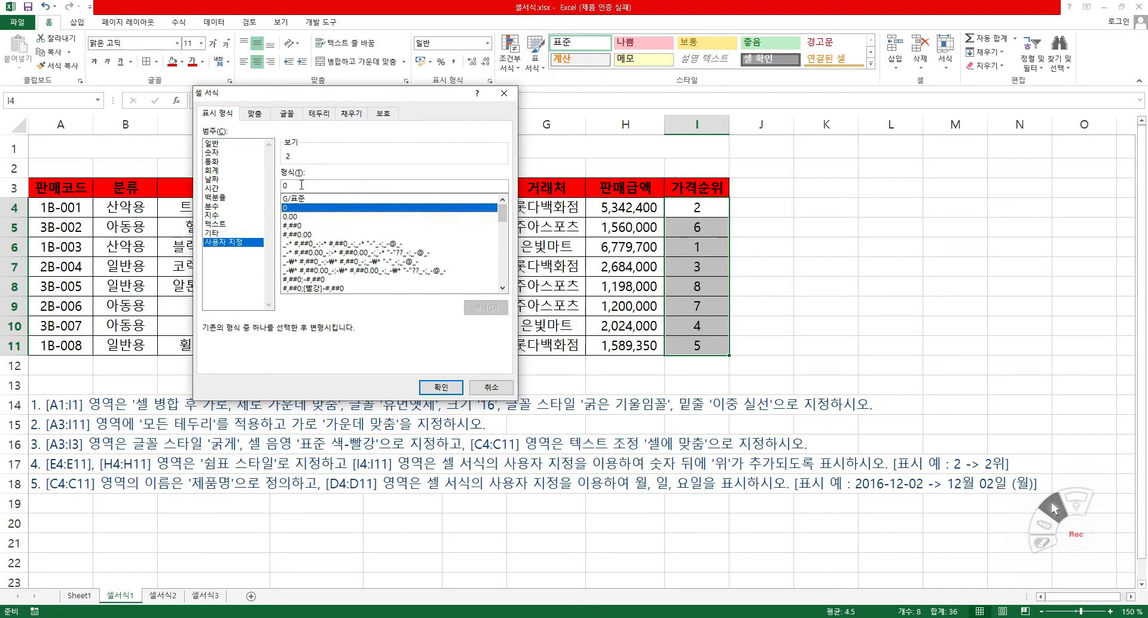
click(328, 182)
text(0)
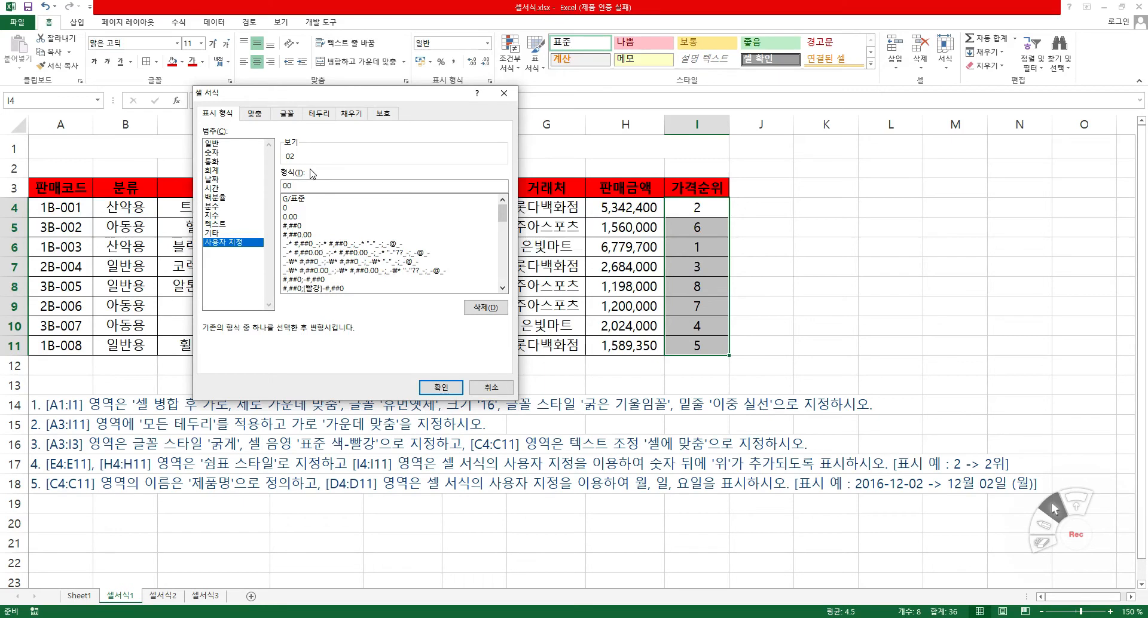
key(BackSpace)
text(")
text(위")
click(422, 386)
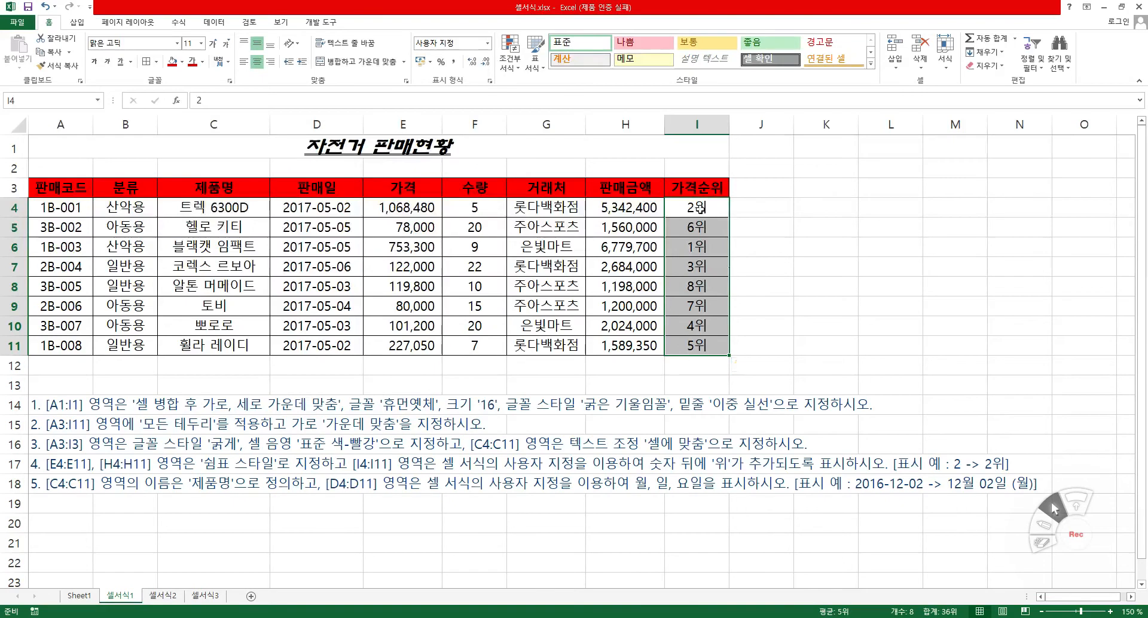
click(490, 388)
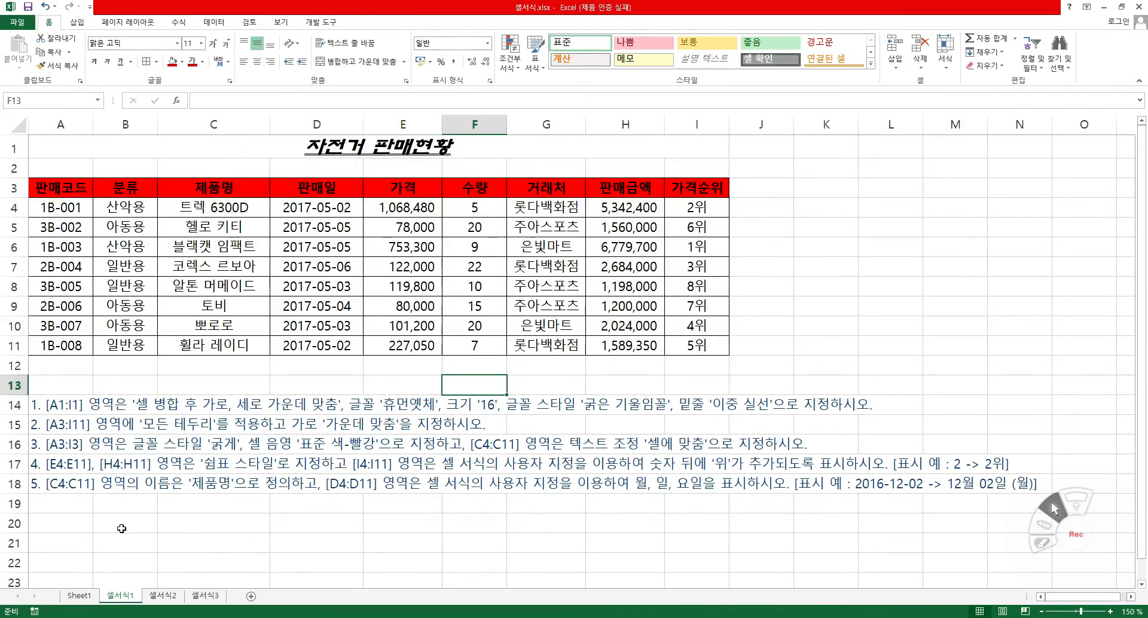
Step: Define the name 제품명 for the product names in C4:C11
drag(203, 207, 199, 346)
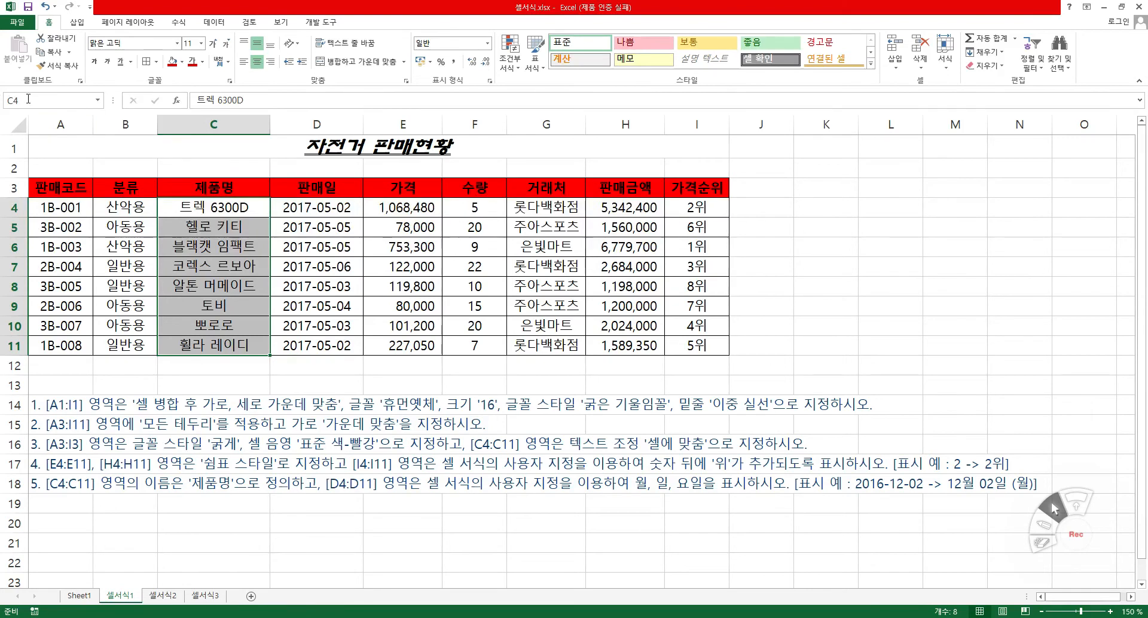
click(31, 99)
text(제품ㅁ)
key(Return)
Step: Check the defined name 제품명 by selecting its range by name and viewing its entry in the Name Manager
click(183, 385)
click(98, 100)
click(24, 114)
click(213, 382)
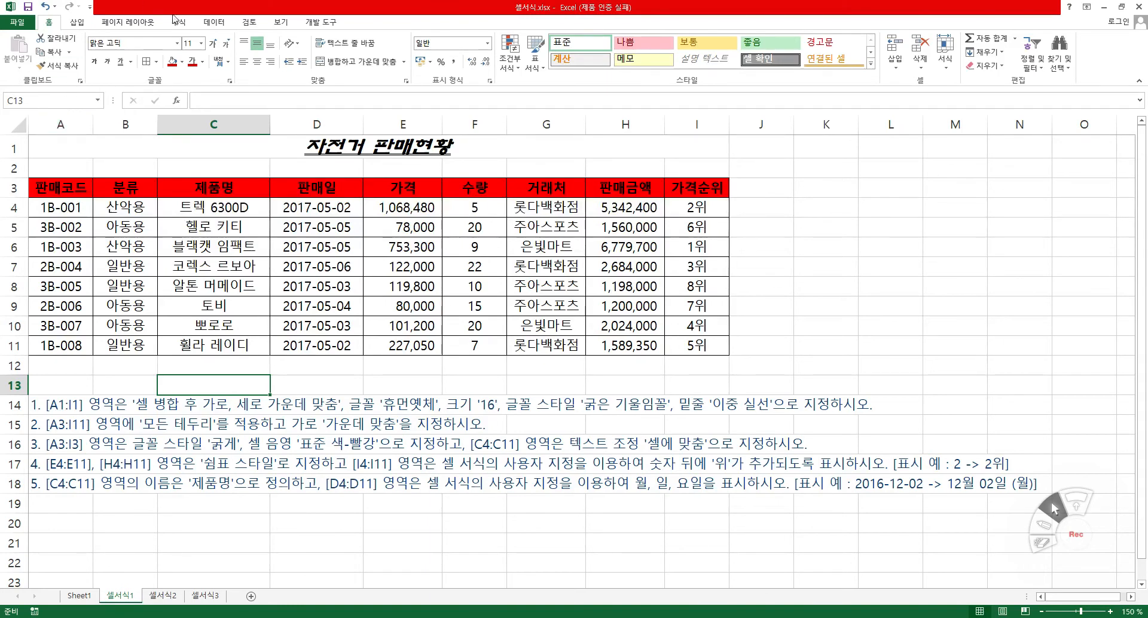
click(182, 23)
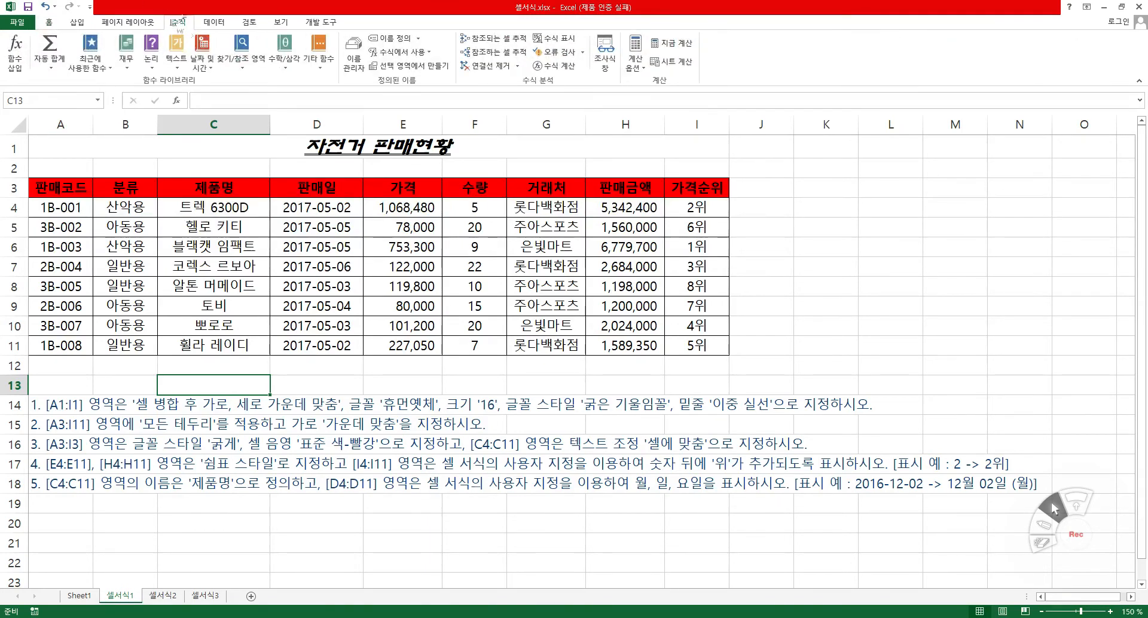
click(355, 64)
drag(559, 173, 509, 174)
click(504, 257)
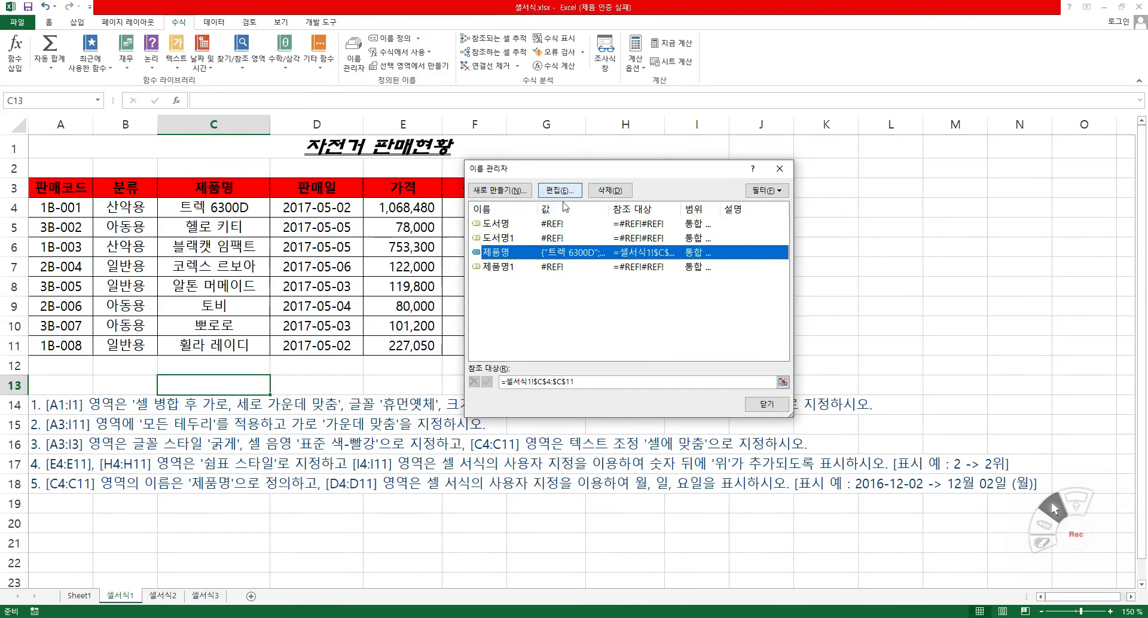
click(766, 404)
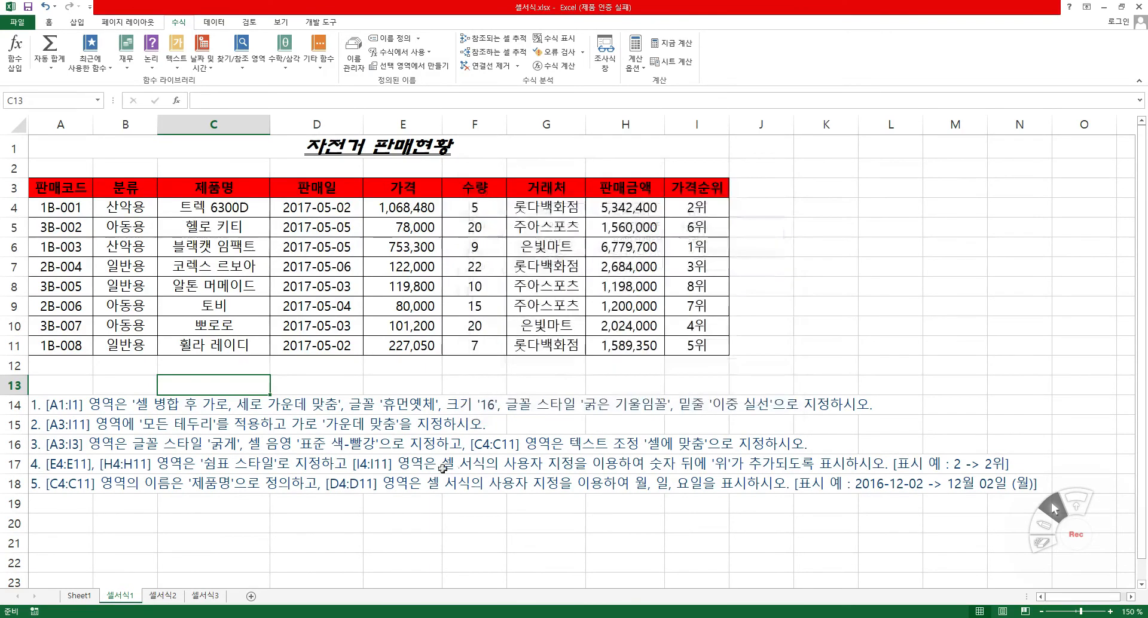
click(249, 501)
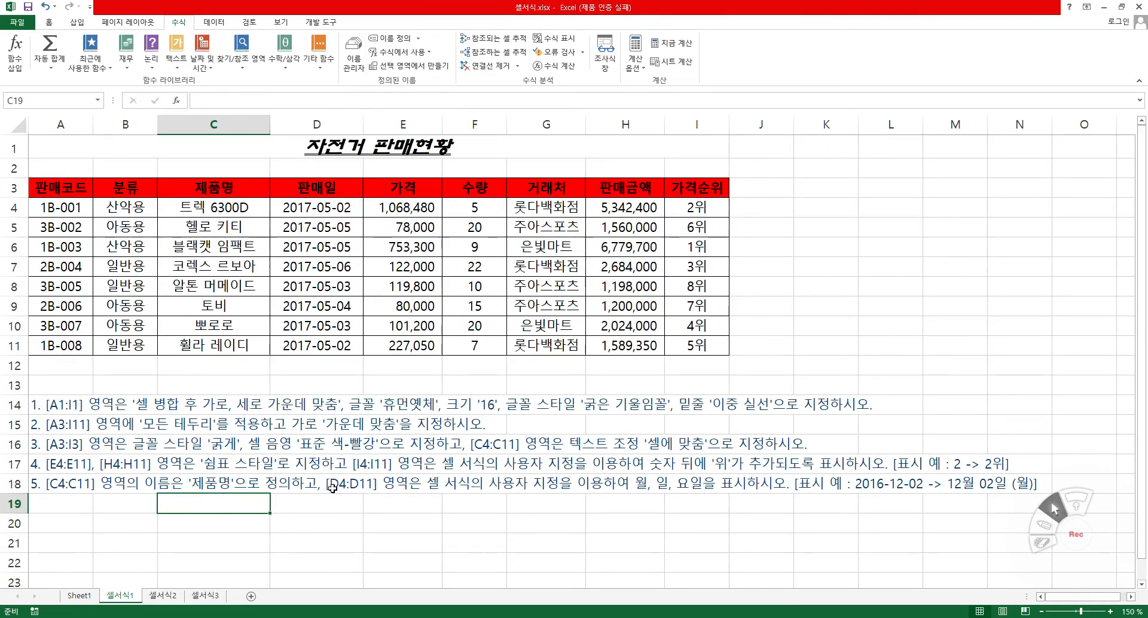
Step: Start a custom number format for the sale dates in D4:D11, reducing the yyyy-mm-dd code to mmdd
drag(323, 207, 324, 348)
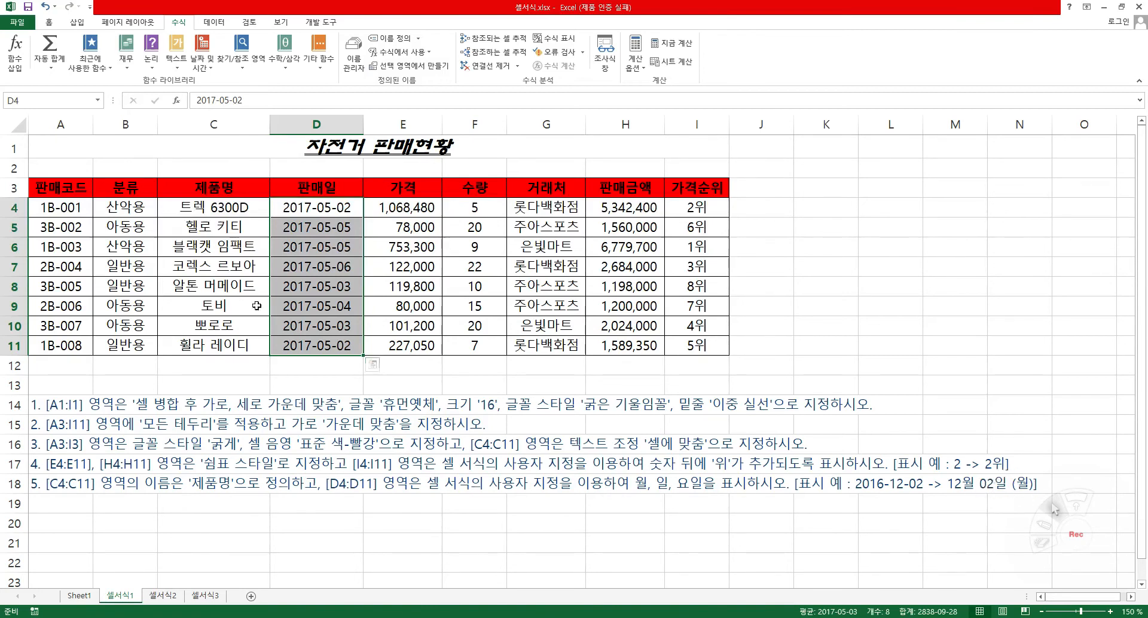
right_click(308, 244)
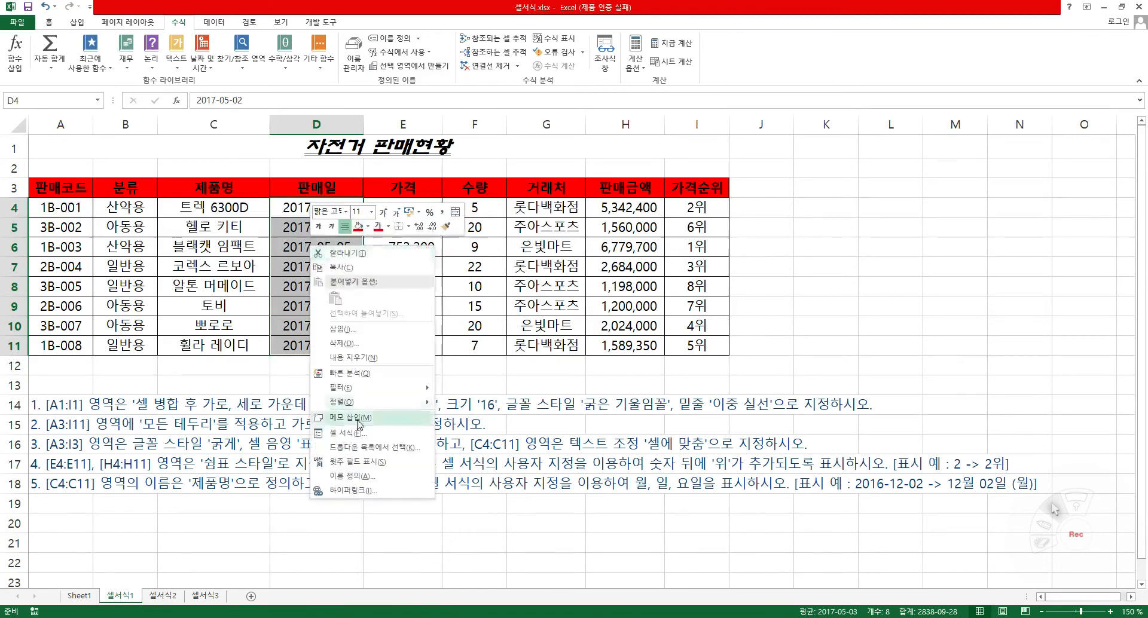
click(357, 435)
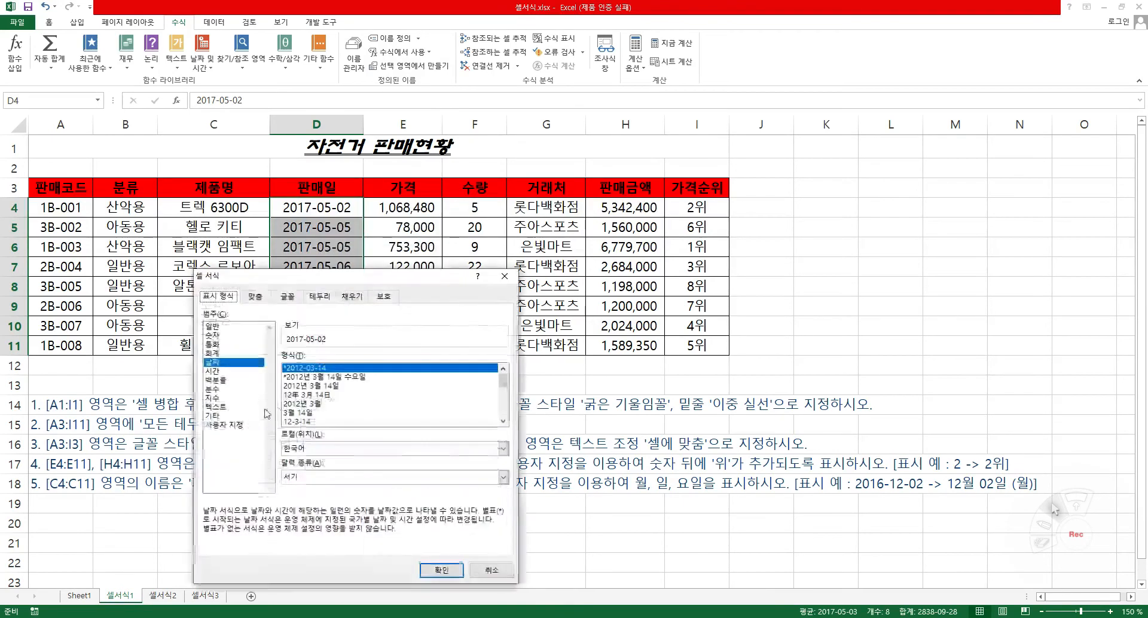
click(231, 424)
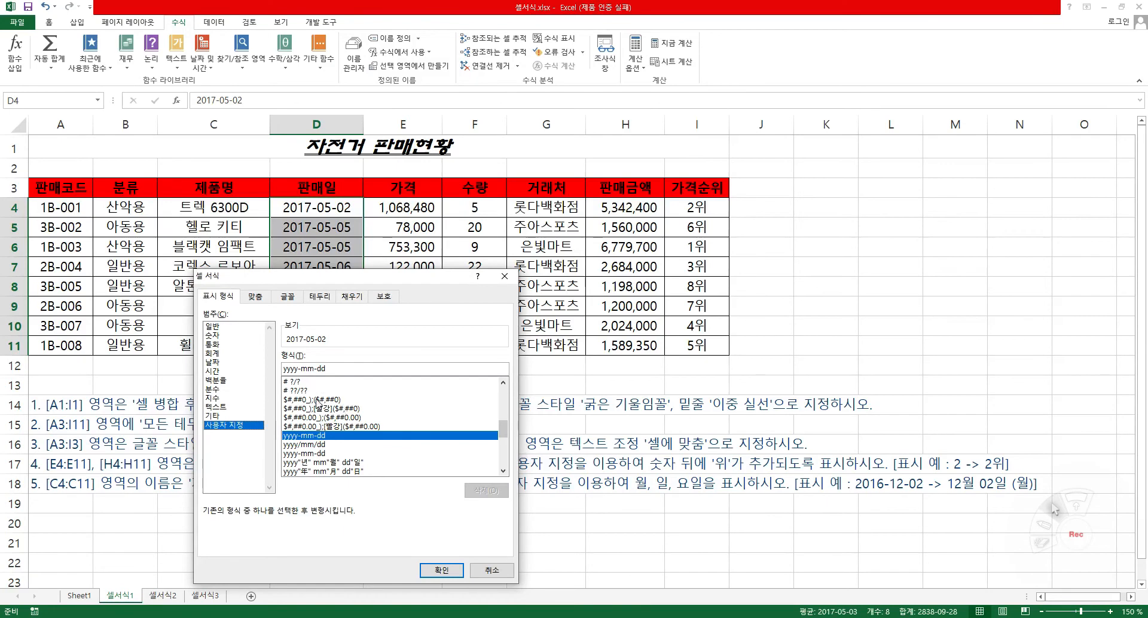
click(213, 362)
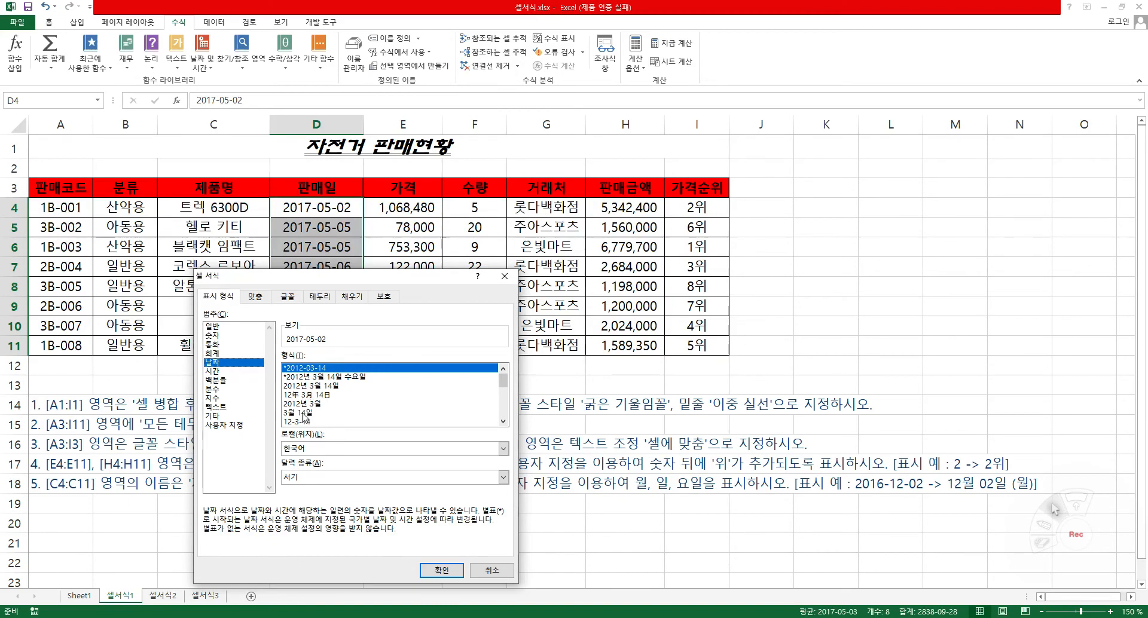
drag(390, 281, 582, 94)
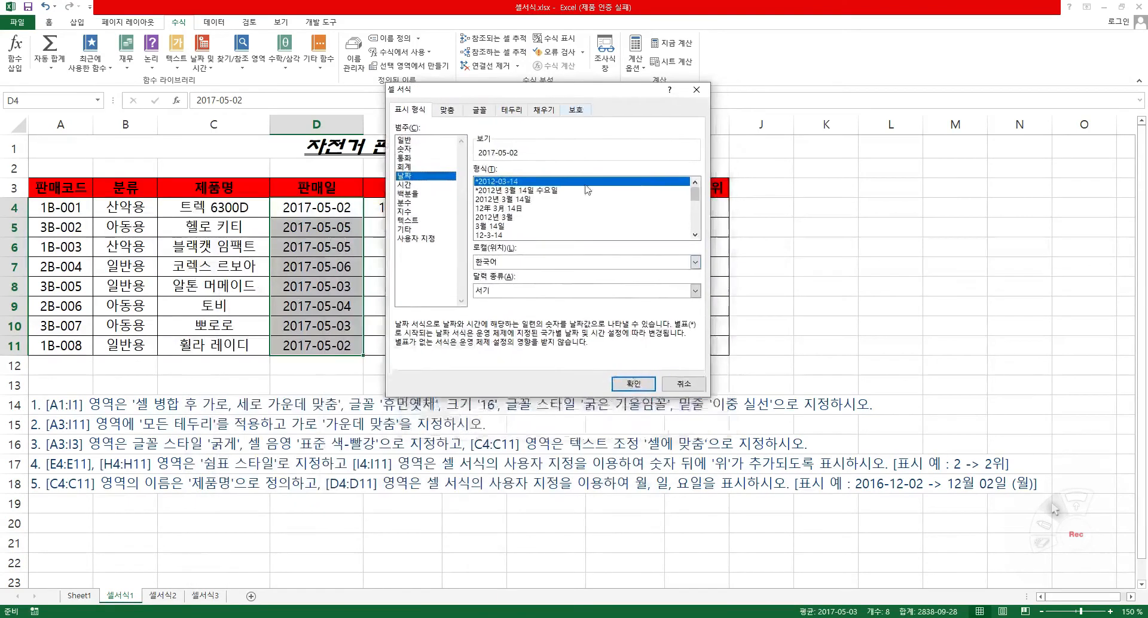
click(426, 238)
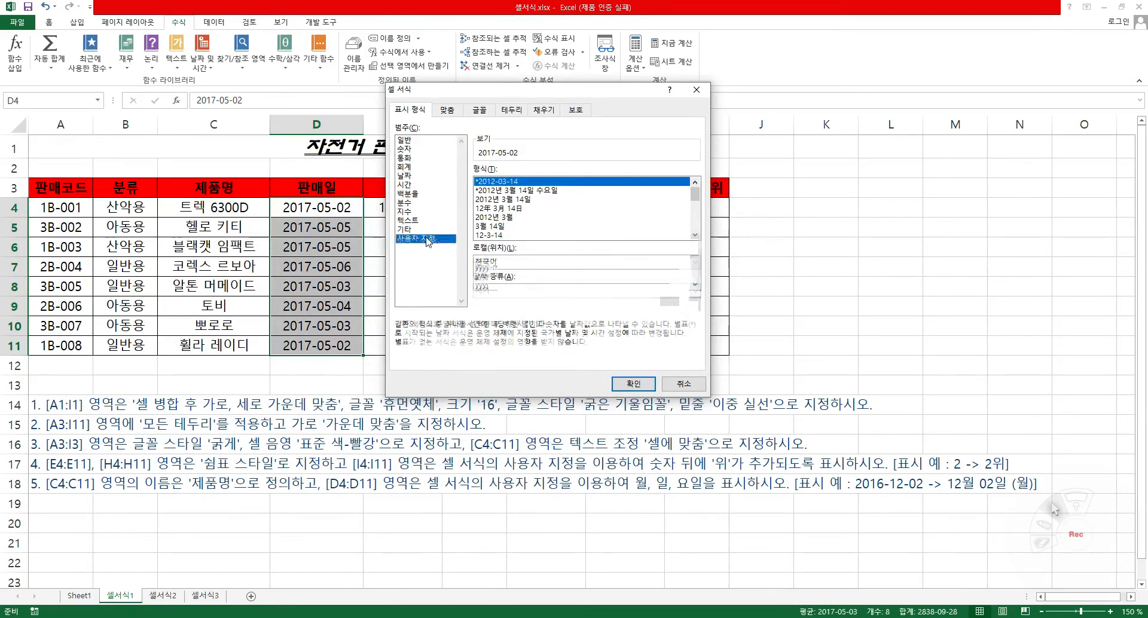
drag(537, 183, 490, 179)
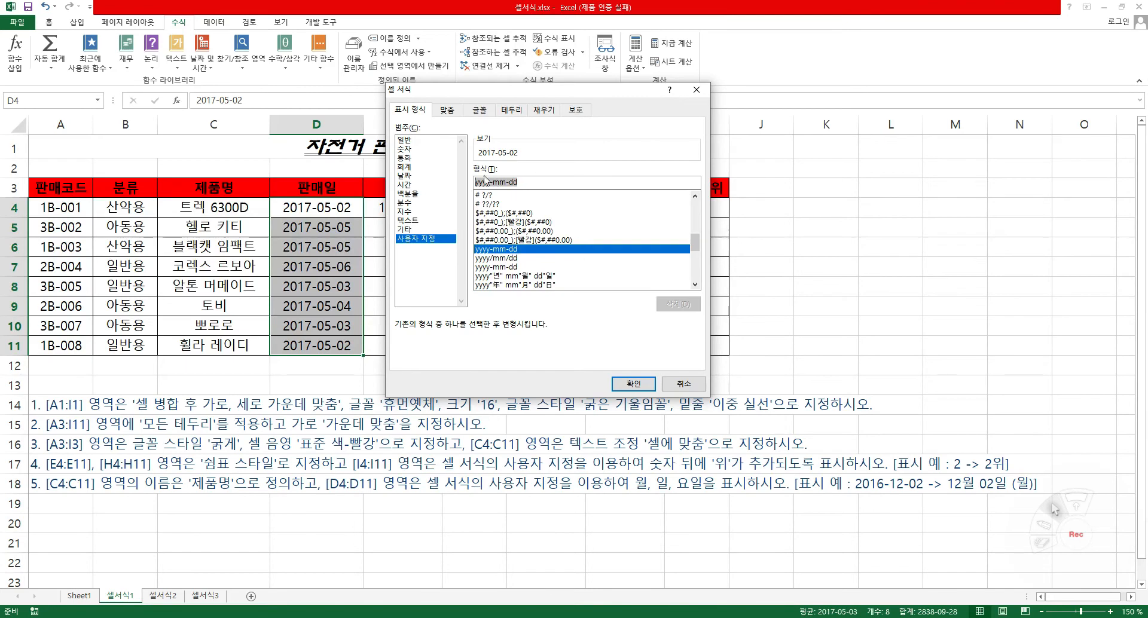
drag(490, 183, 447, 189)
key(Delete)
key(Delete)
key(Delete)
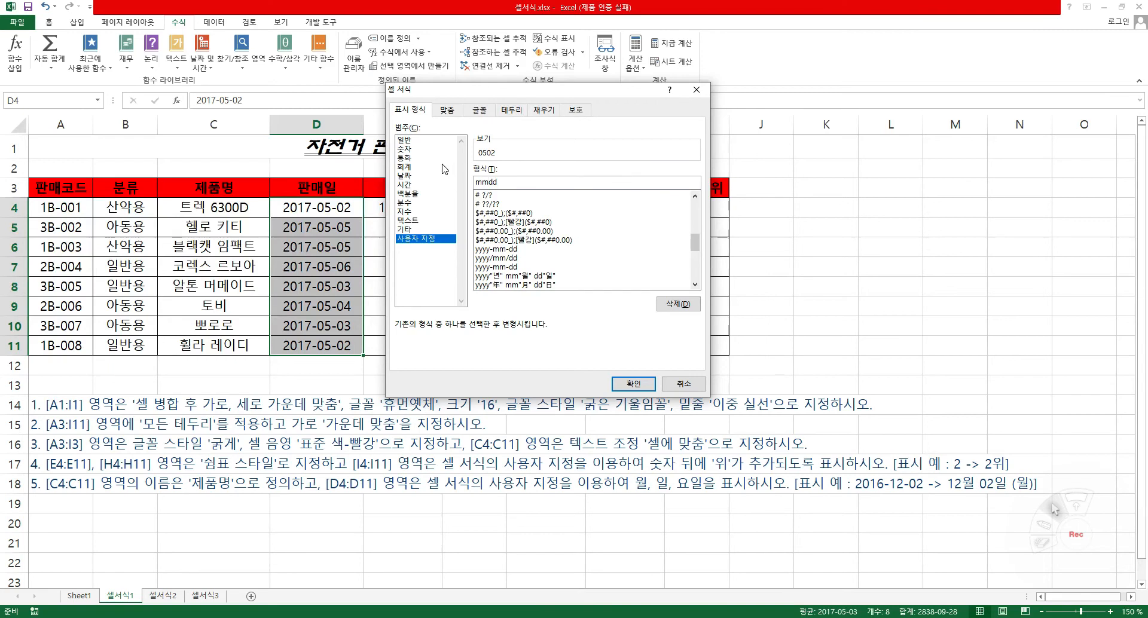
Step: Complete the date format code as mm월 dd일 (aaa) and apply it to D4:D11
text(ㅇ)
text(aaaa))
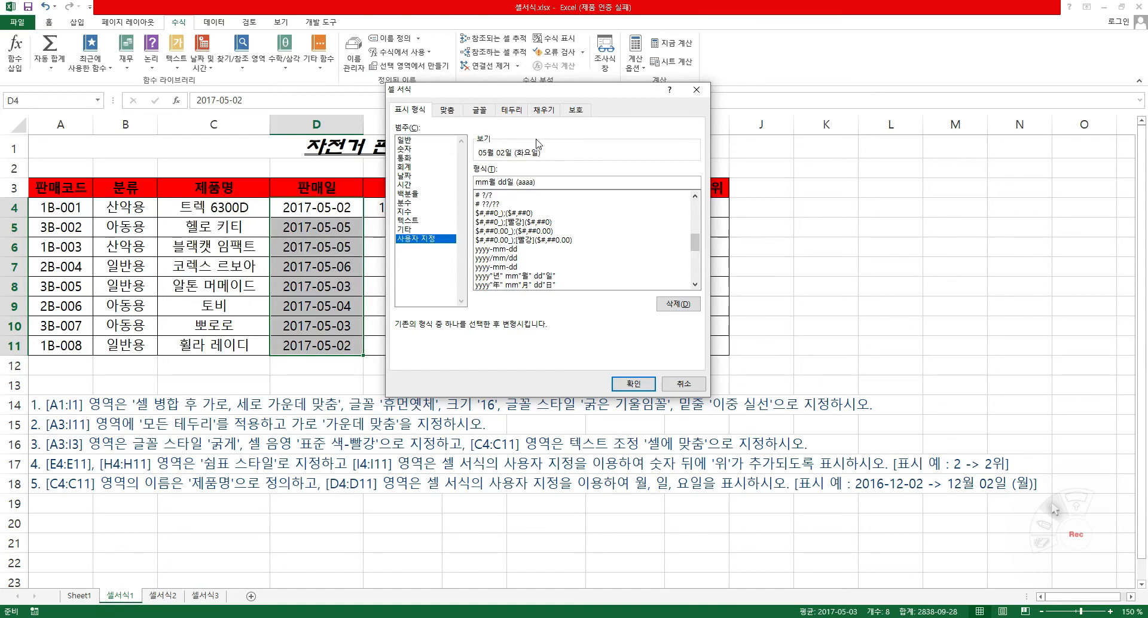
key(BackSpace)
click(633, 383)
click(268, 527)
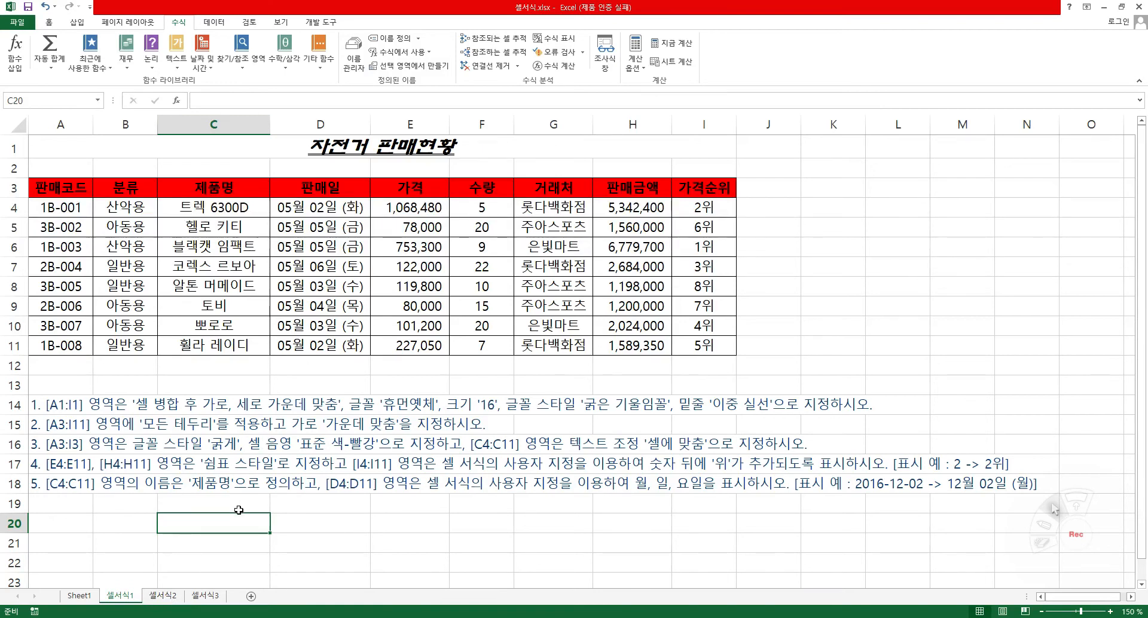
Step: On the 셀서식2 sheet, insert the special character ◎ in front of the title 영업실적 현황 in A1
click(169, 597)
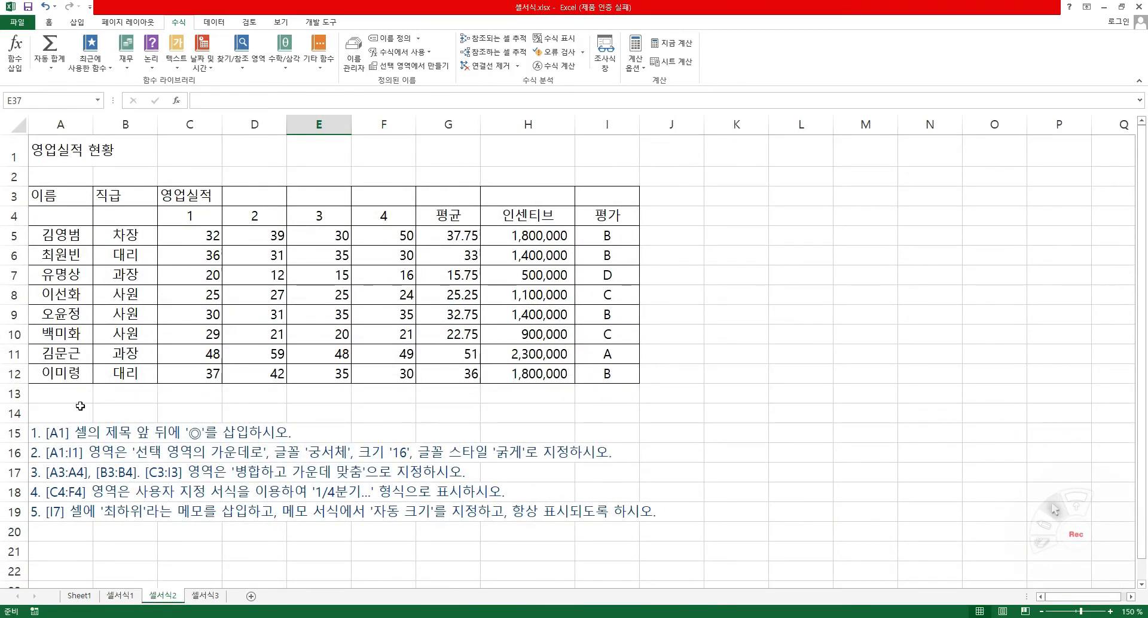
click(63, 147)
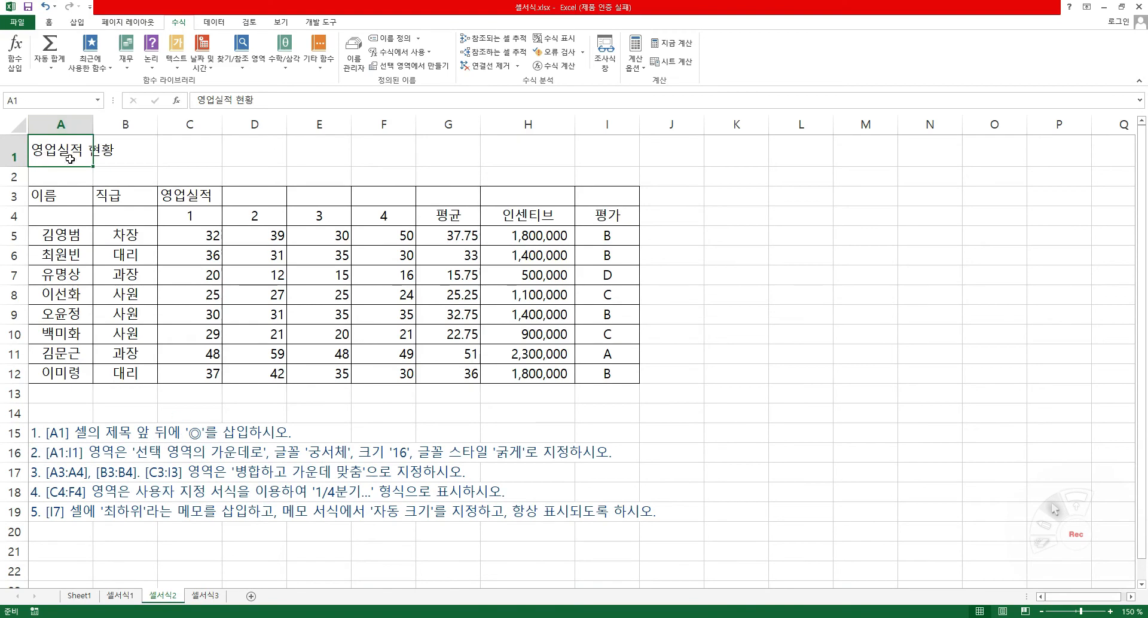
double_click(34, 150)
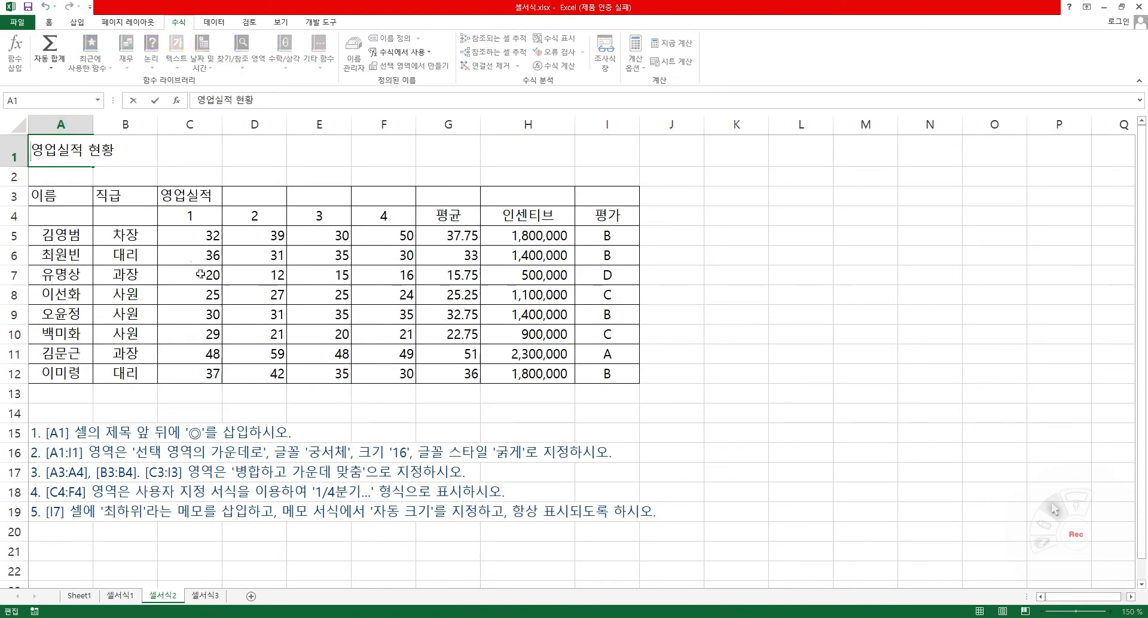
text(a)
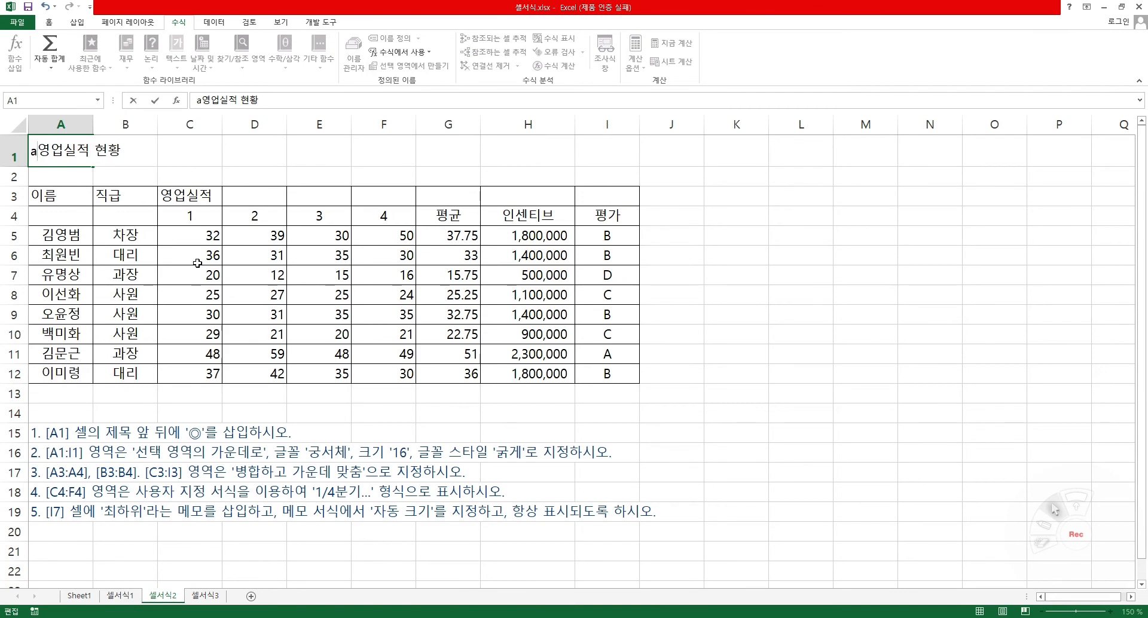
key(BackSpace)
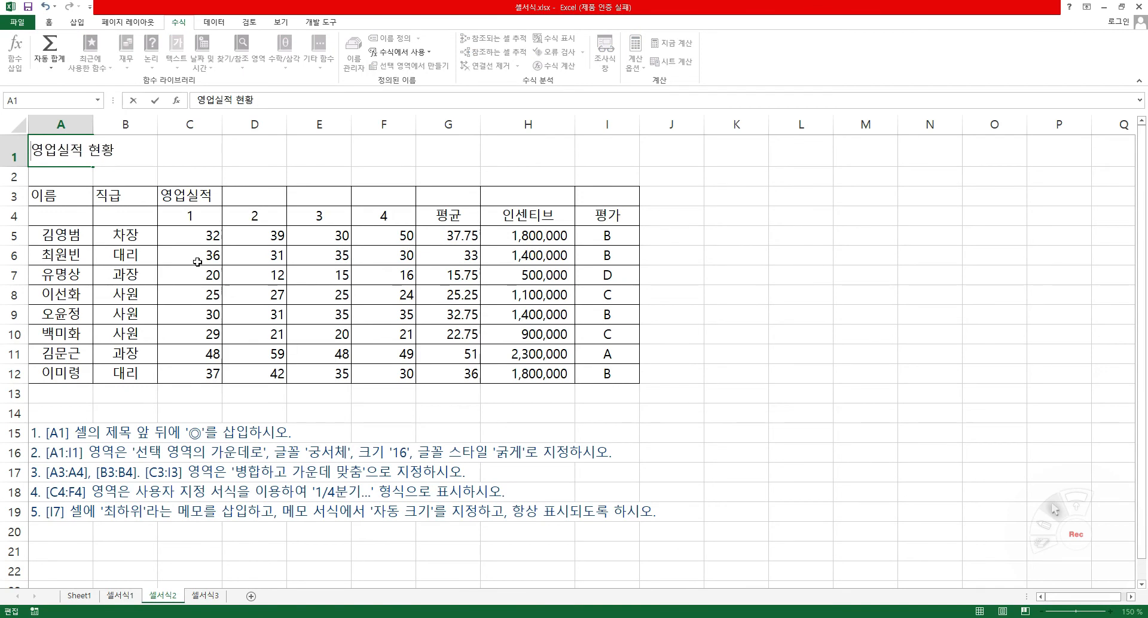
text(ㅁ)
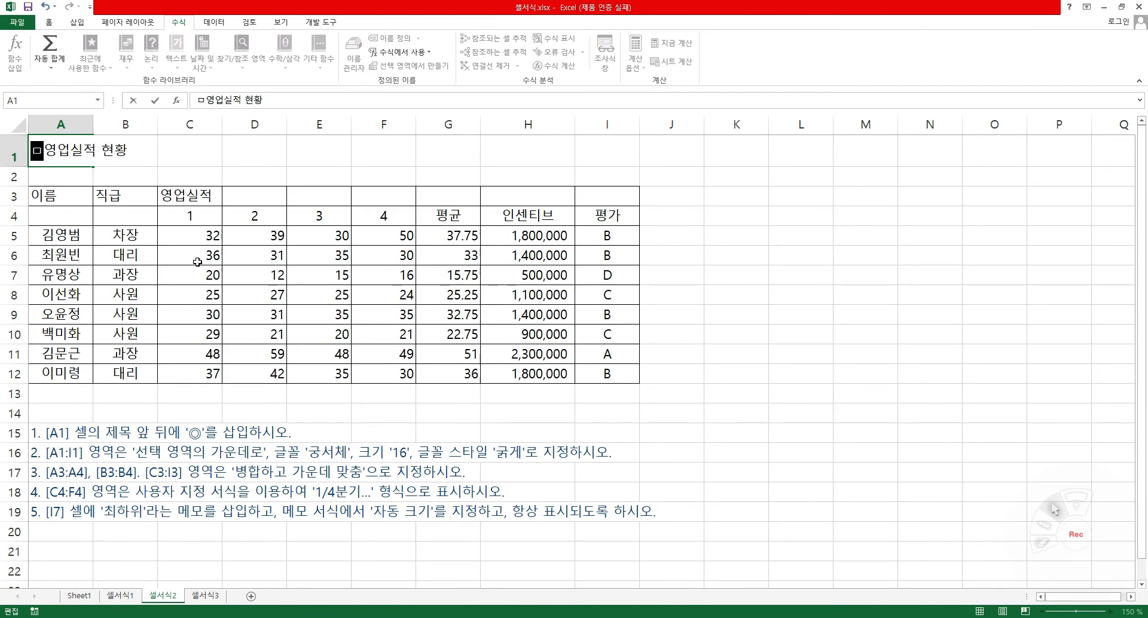
key(Hangul_Hanja)
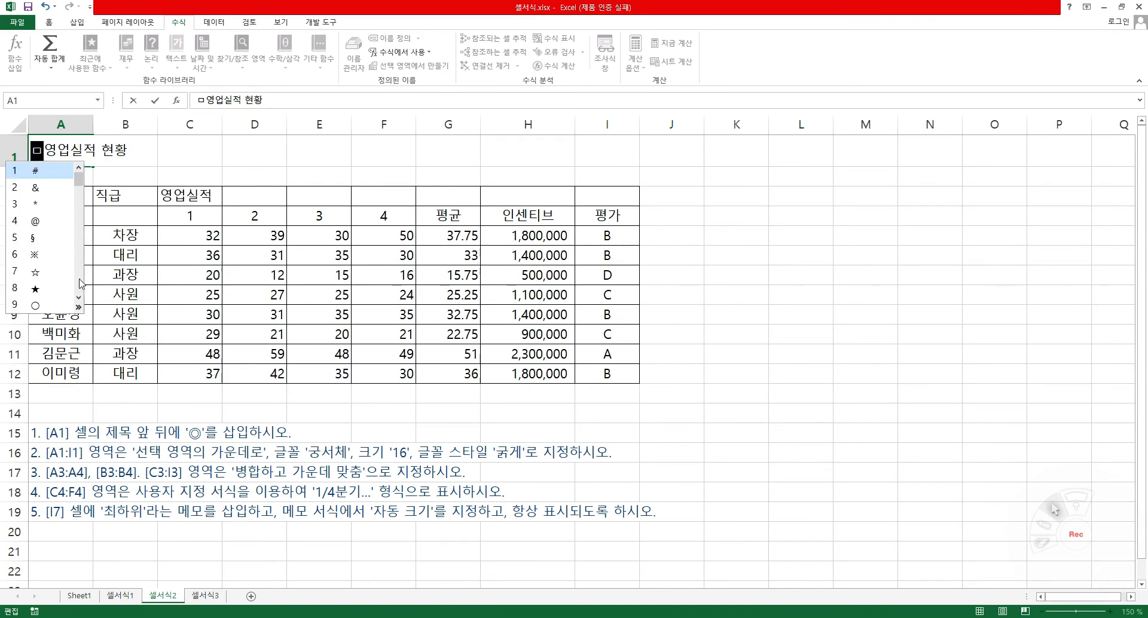
click(79, 306)
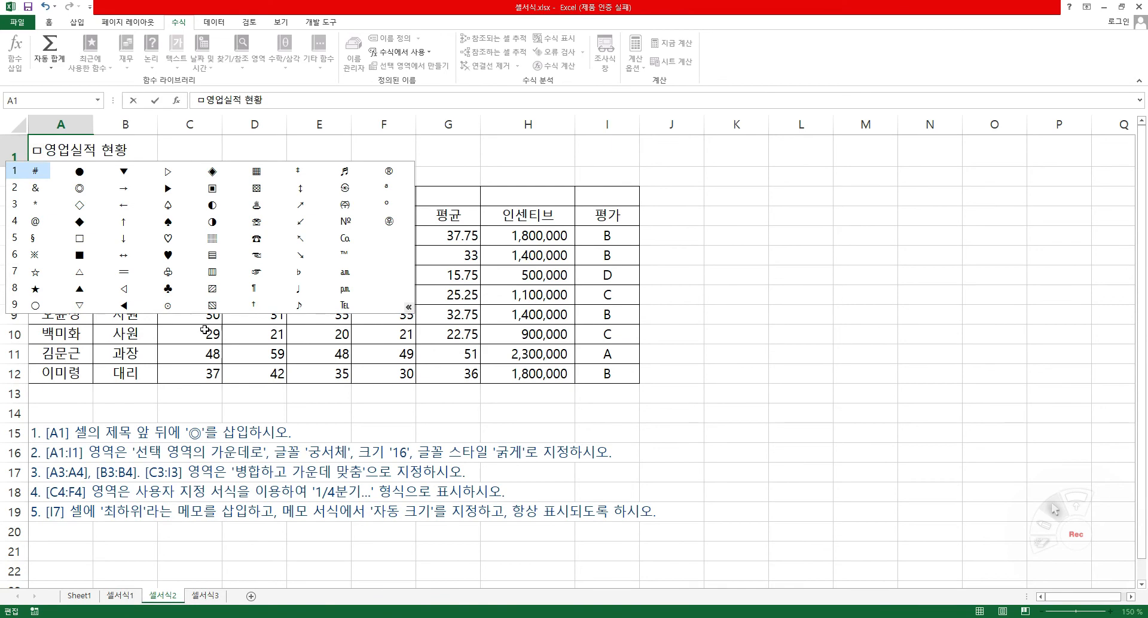
click(84, 189)
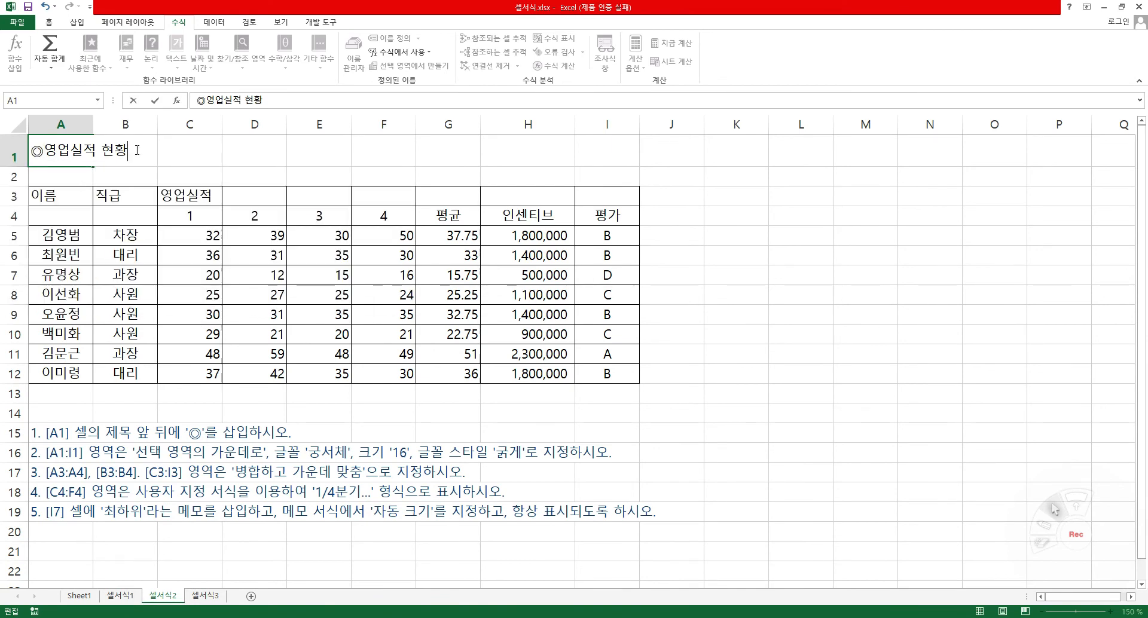
Step: Insert the special character ◎ after the title 영업실적 현황 in A1 and commit the entry
text(ㅁ)
key(Hangul_Hanja)
click(175, 307)
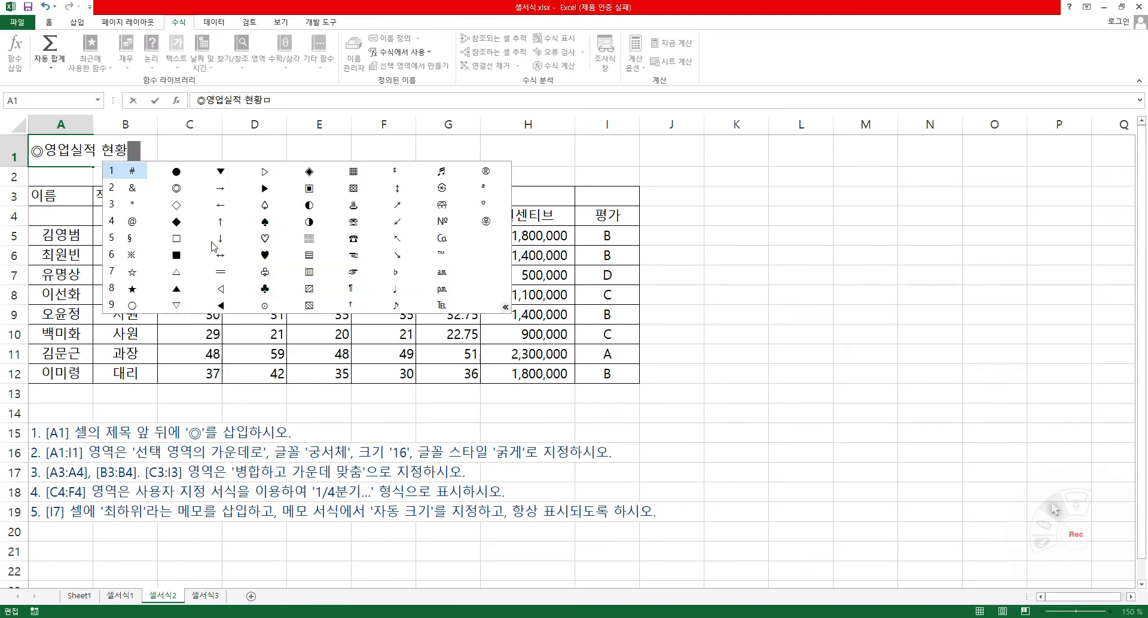
click(176, 189)
key(Return)
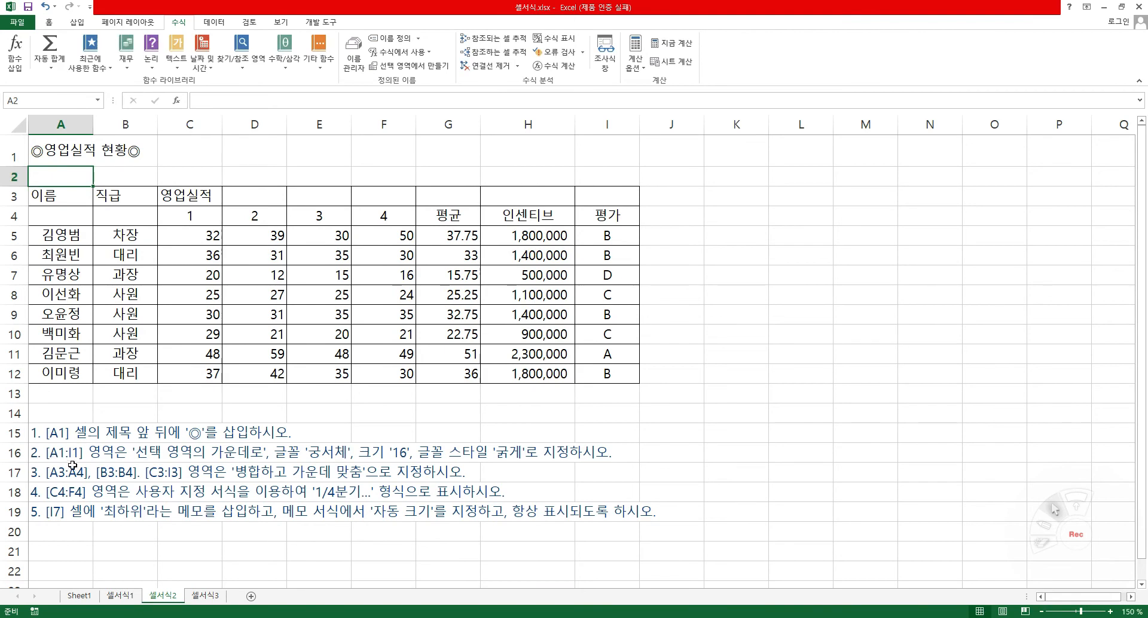
Step: Set the horizontal alignment of A1:I1 to 선택 영역의 가운데로 (center across selection)
mouse_move(56, 140)
mouse_down()
mouse_move(221, 164)
mouse_move(610, 173)
mouse_move(613, 159)
mouse_up()
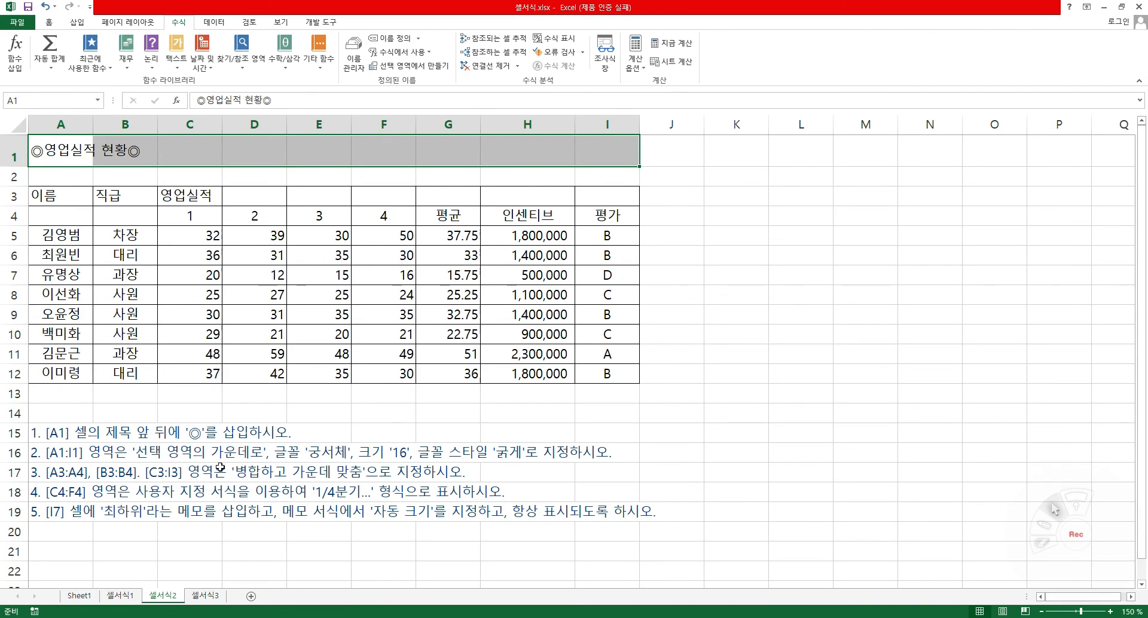
click(49, 22)
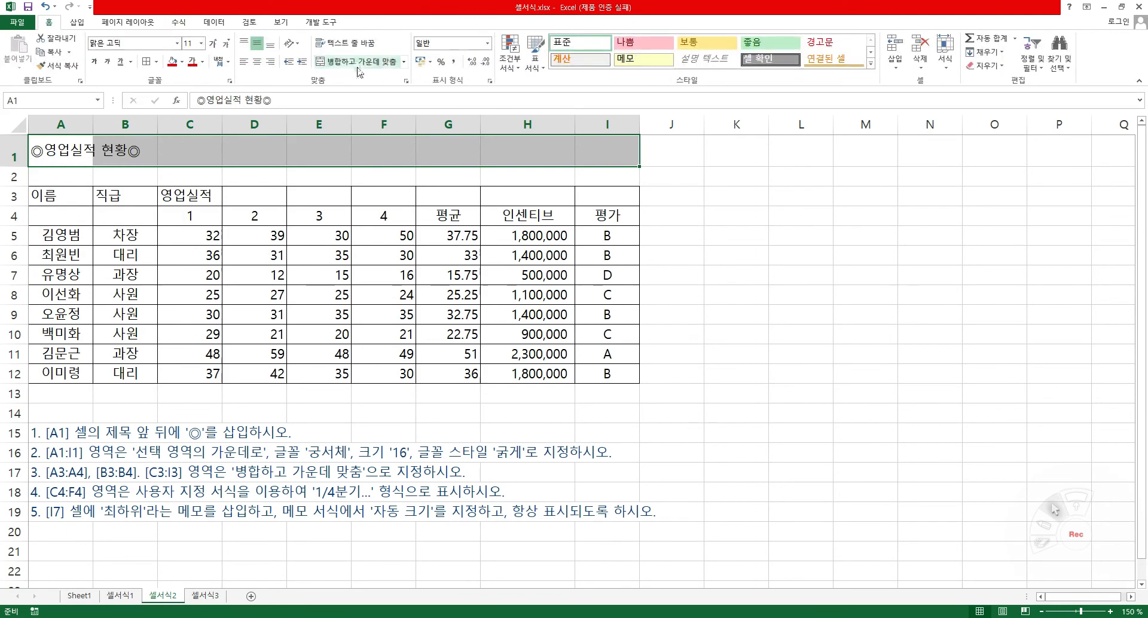
right_click(239, 153)
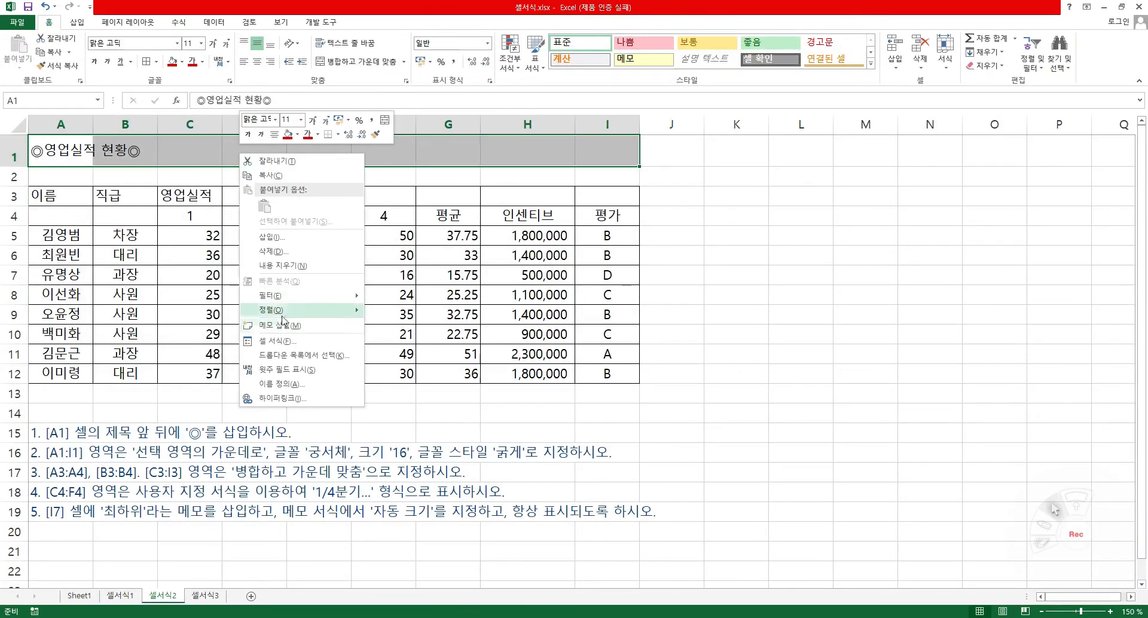
click(288, 342)
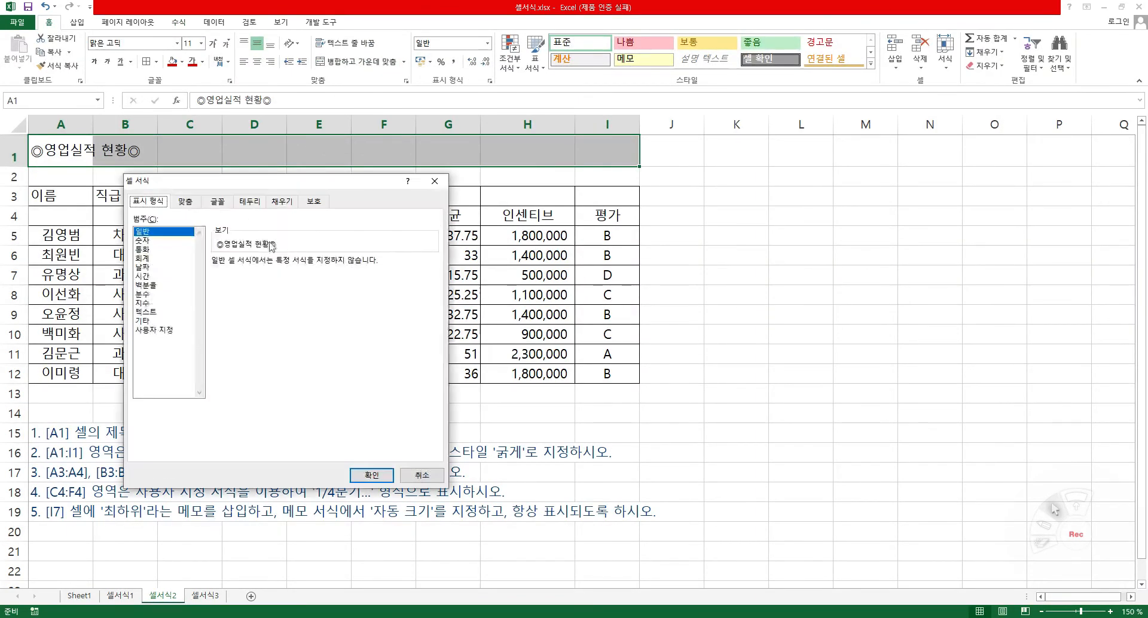
click(190, 203)
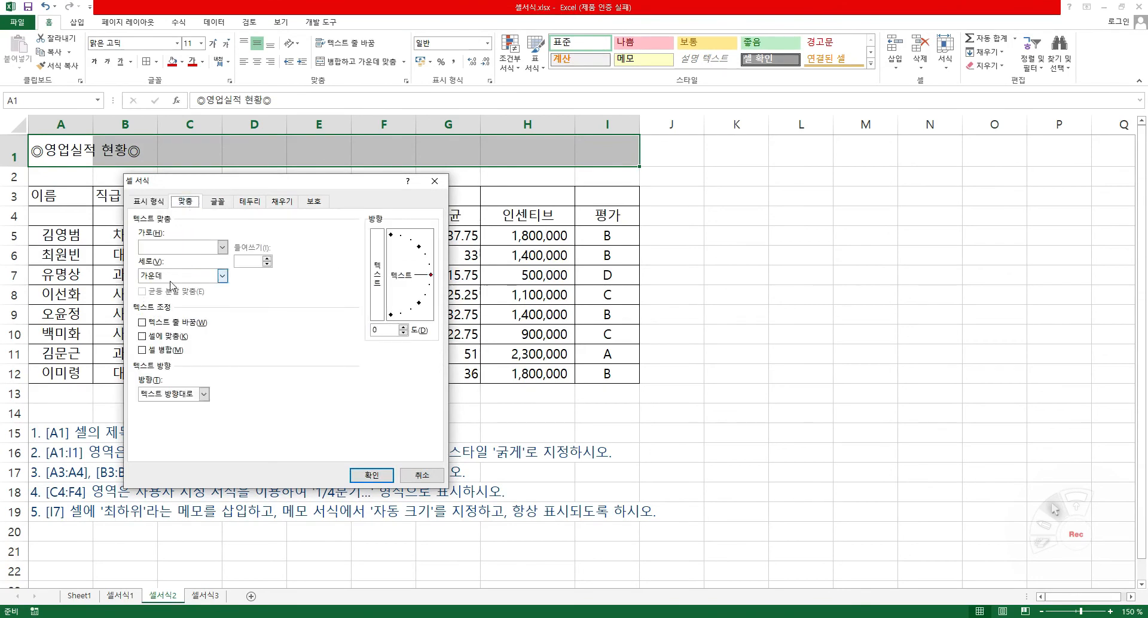
click(222, 247)
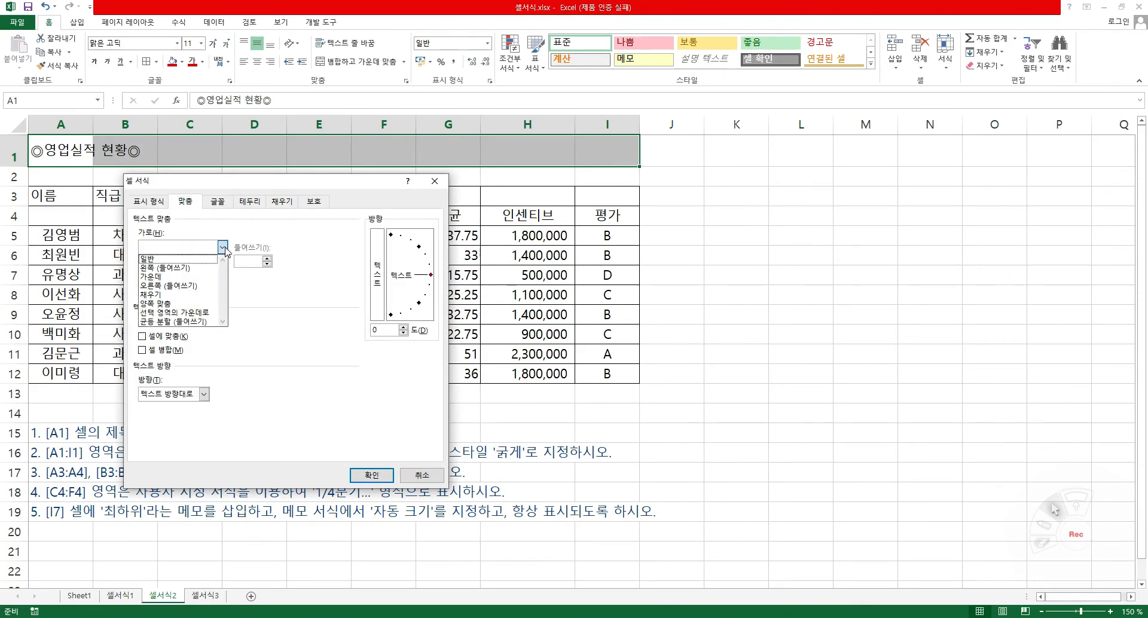
click(192, 313)
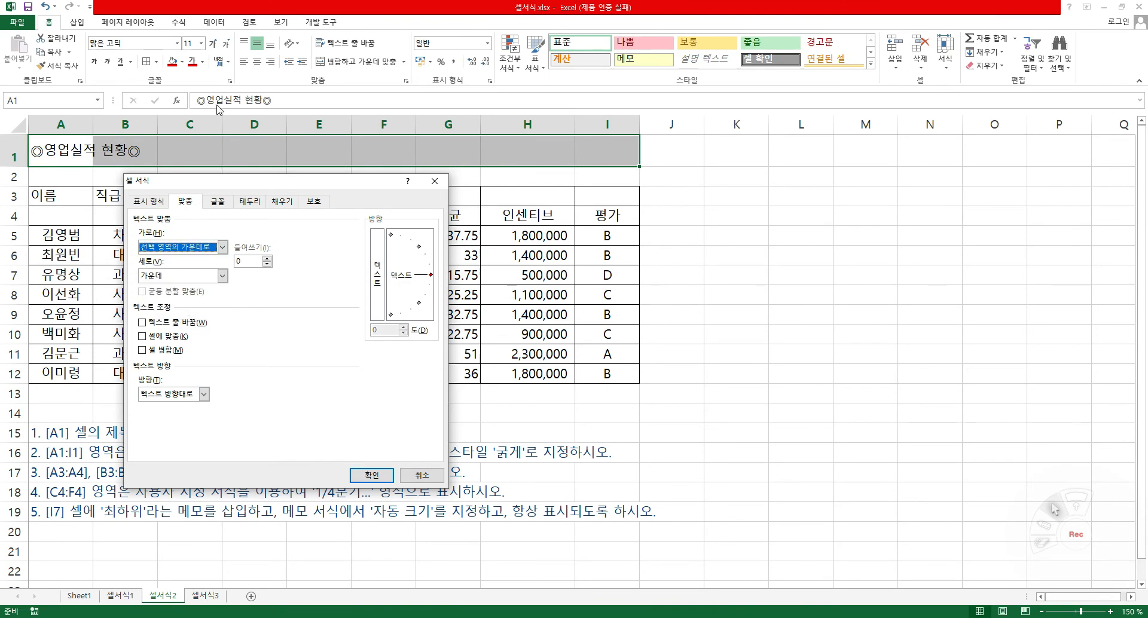
drag(291, 185, 242, 78)
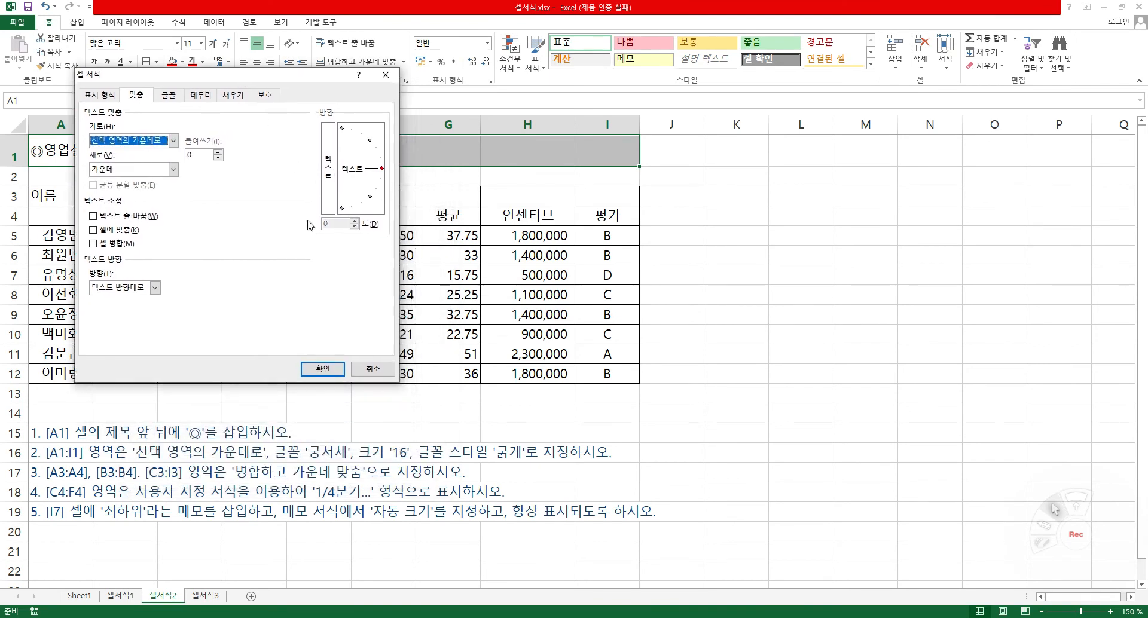
click(334, 372)
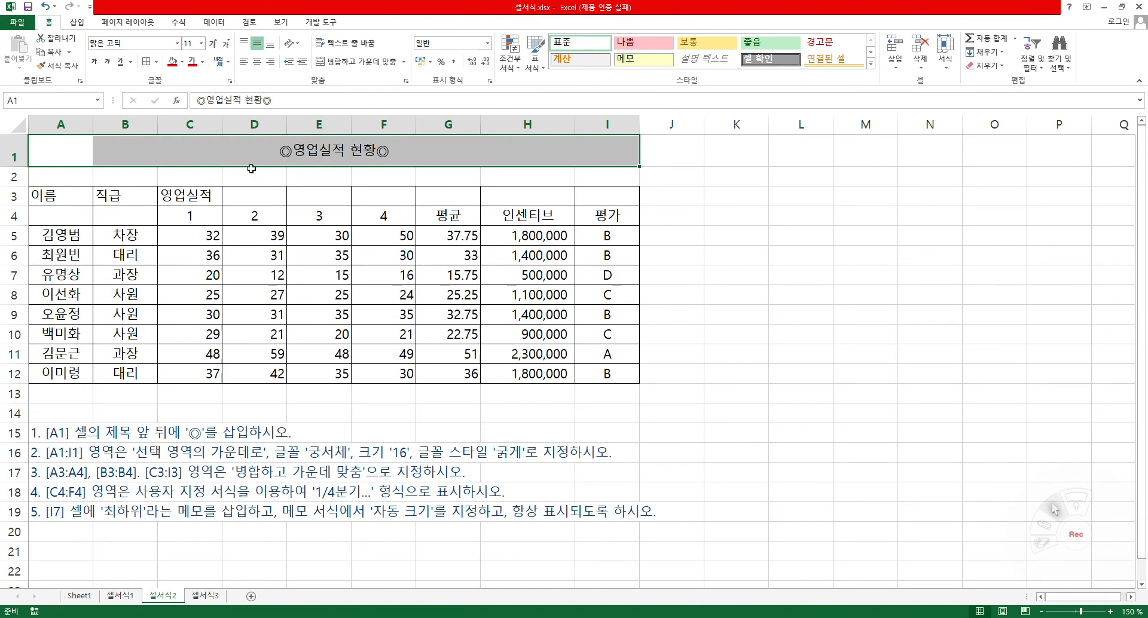
Step: Format the title range A1:I1 in the font 궁서체, size 16, bold
click(177, 43)
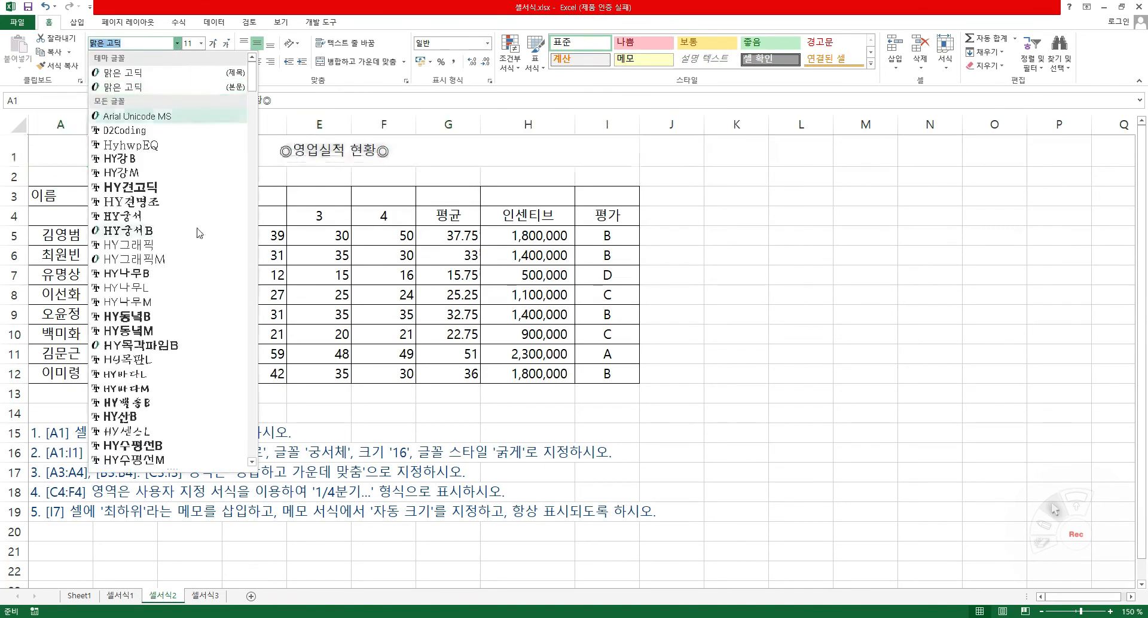
scroll(162, 285, down, 15)
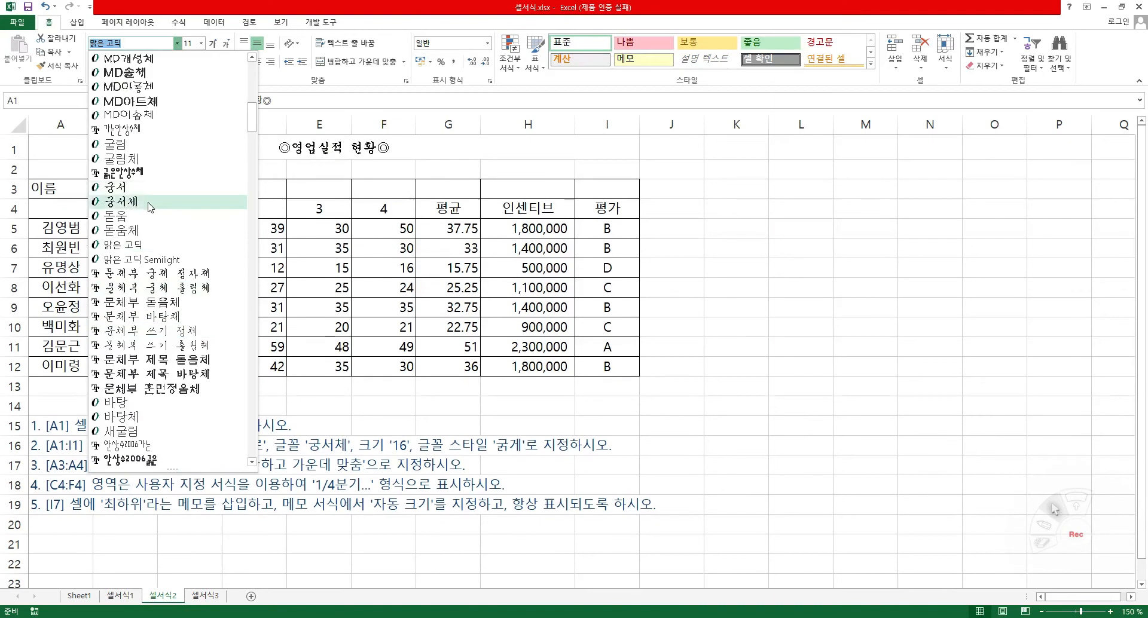
click(150, 204)
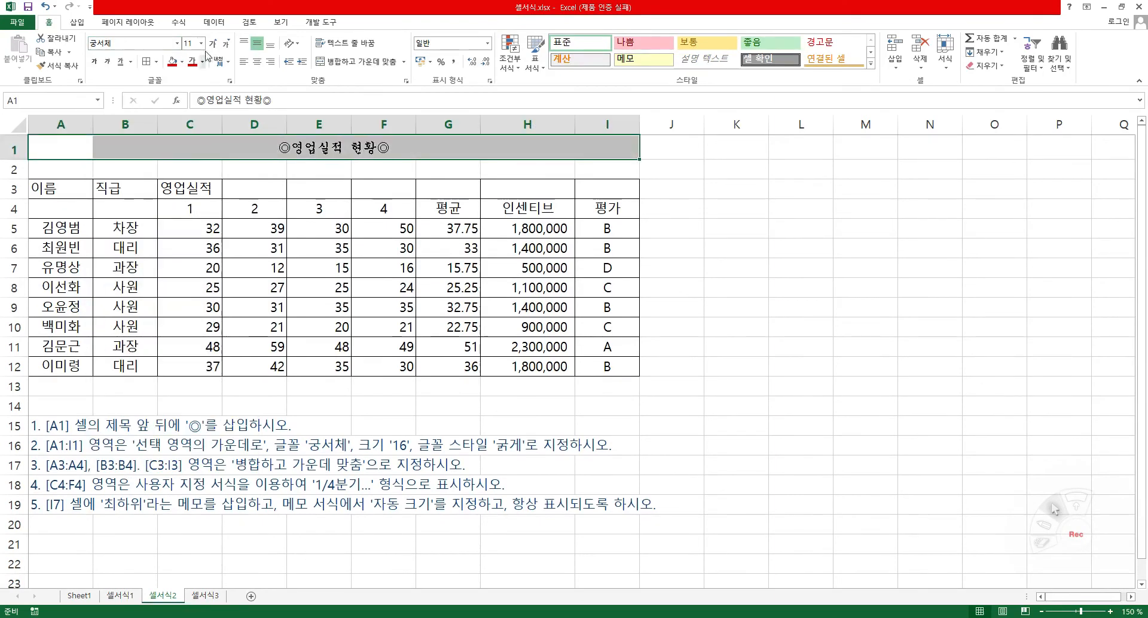
click(201, 44)
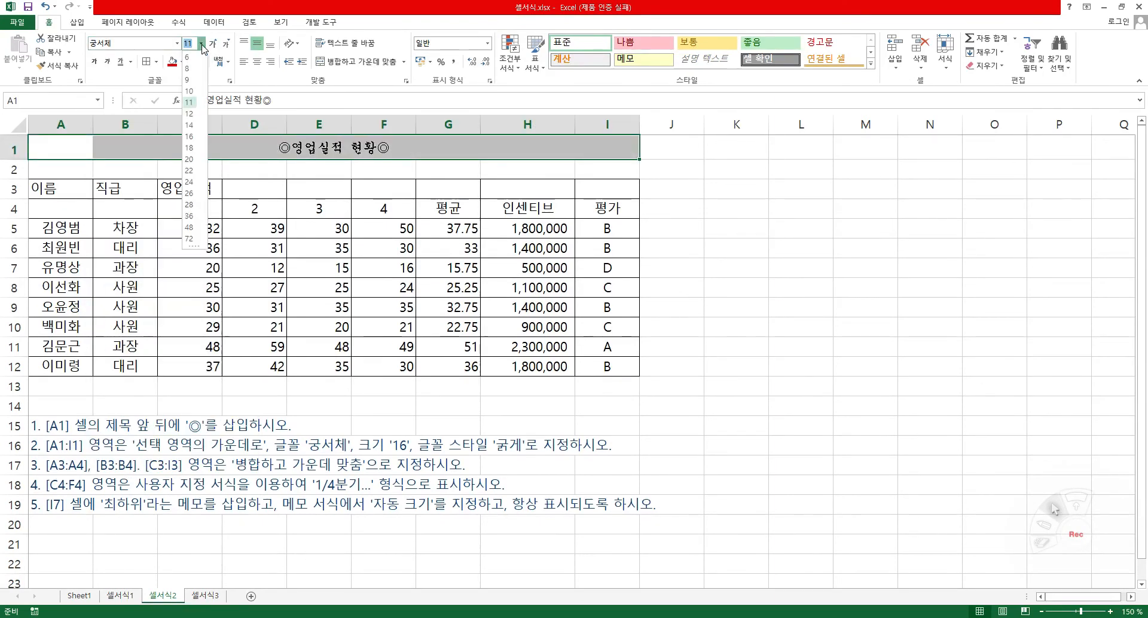
click(189, 137)
click(93, 62)
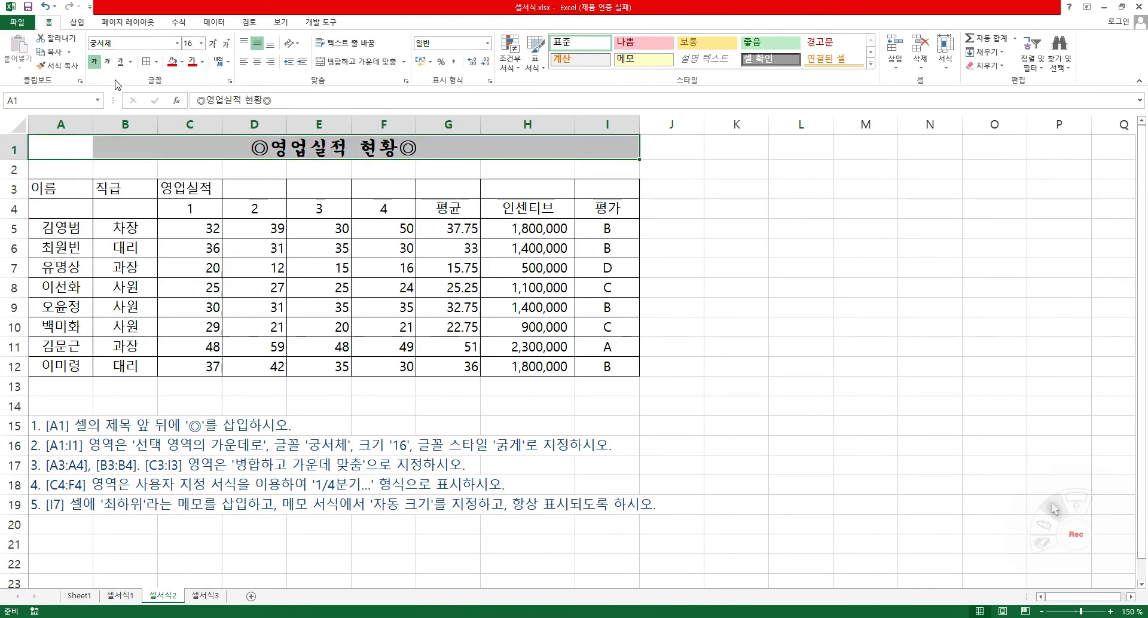
click(154, 289)
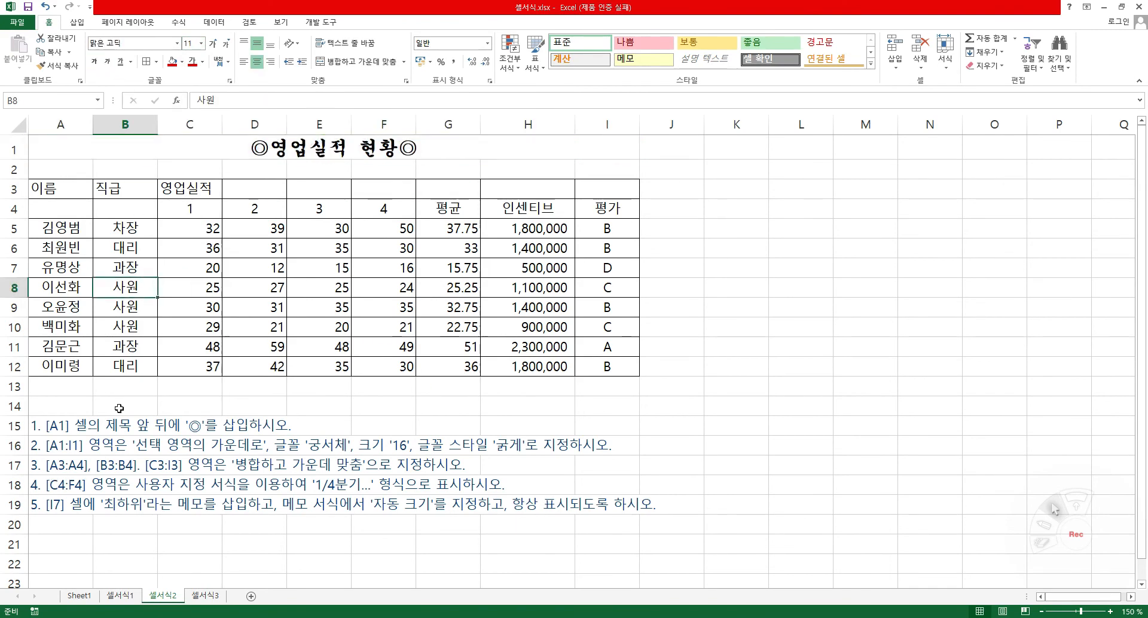
Step: Merge and center each of the header ranges A3:A4, B3:B4 and C3:I3
drag(63, 189, 66, 206)
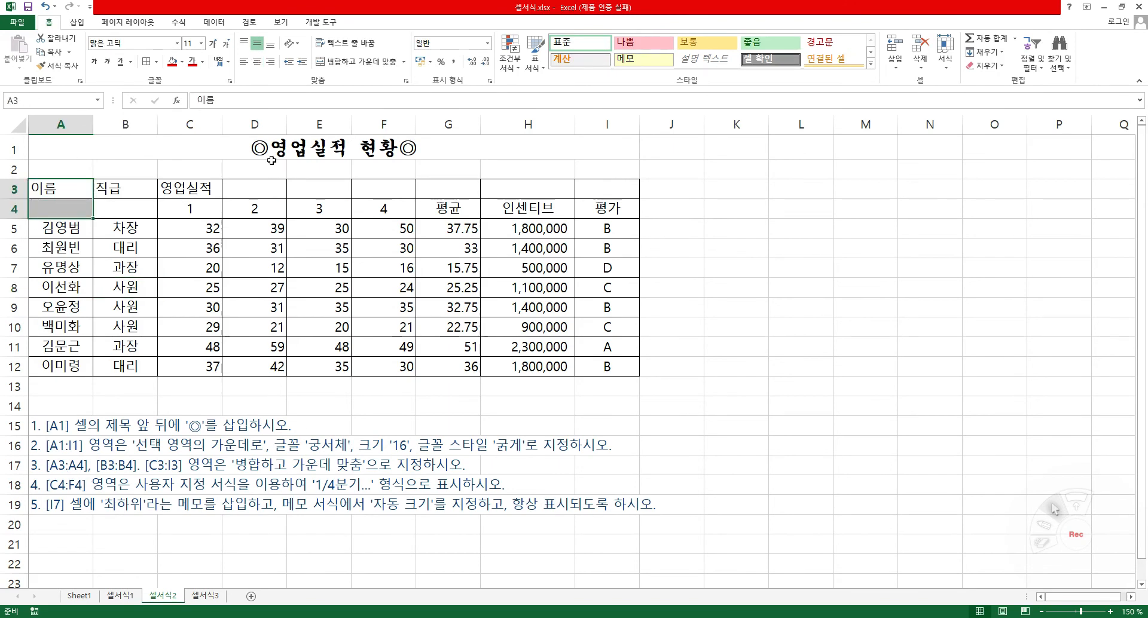
click(358, 62)
drag(128, 191, 132, 209)
click(358, 62)
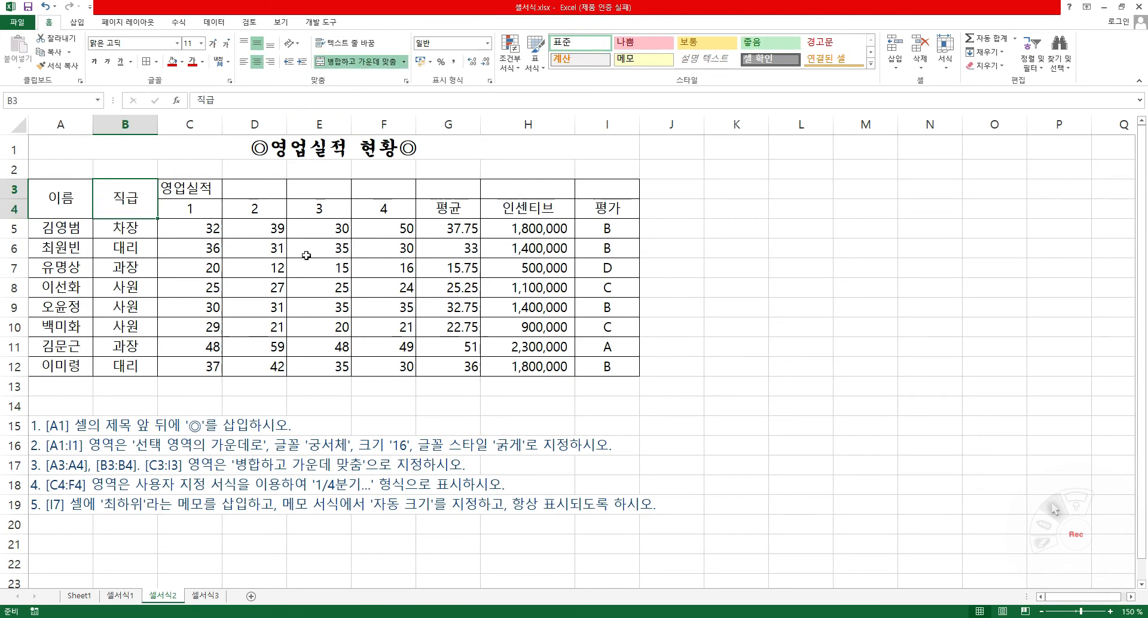
drag(186, 189, 590, 190)
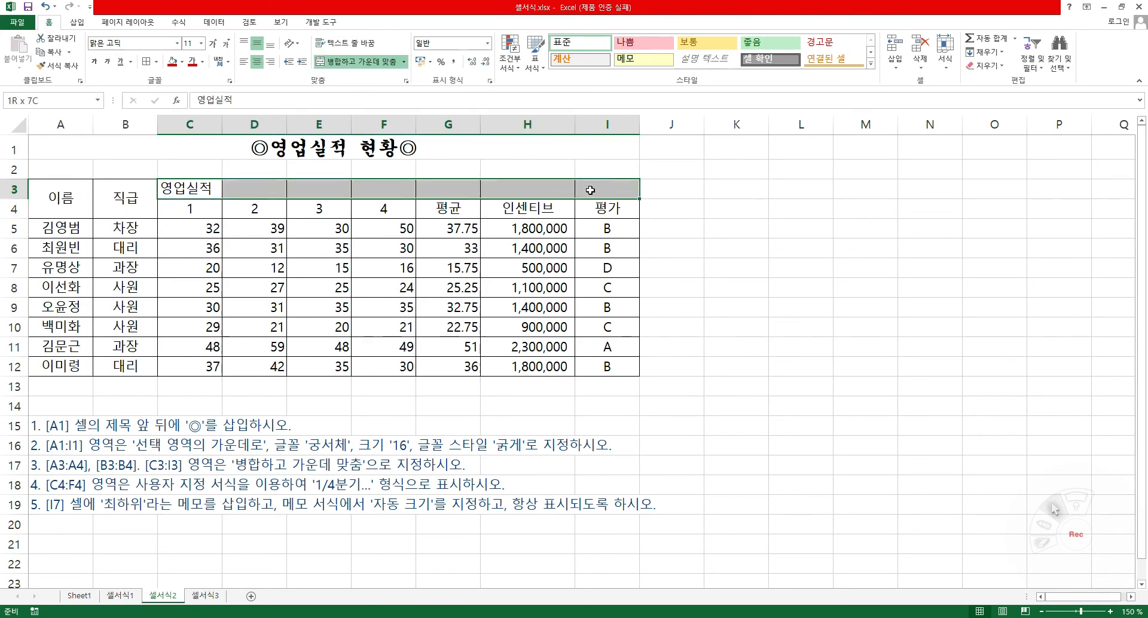
click(376, 69)
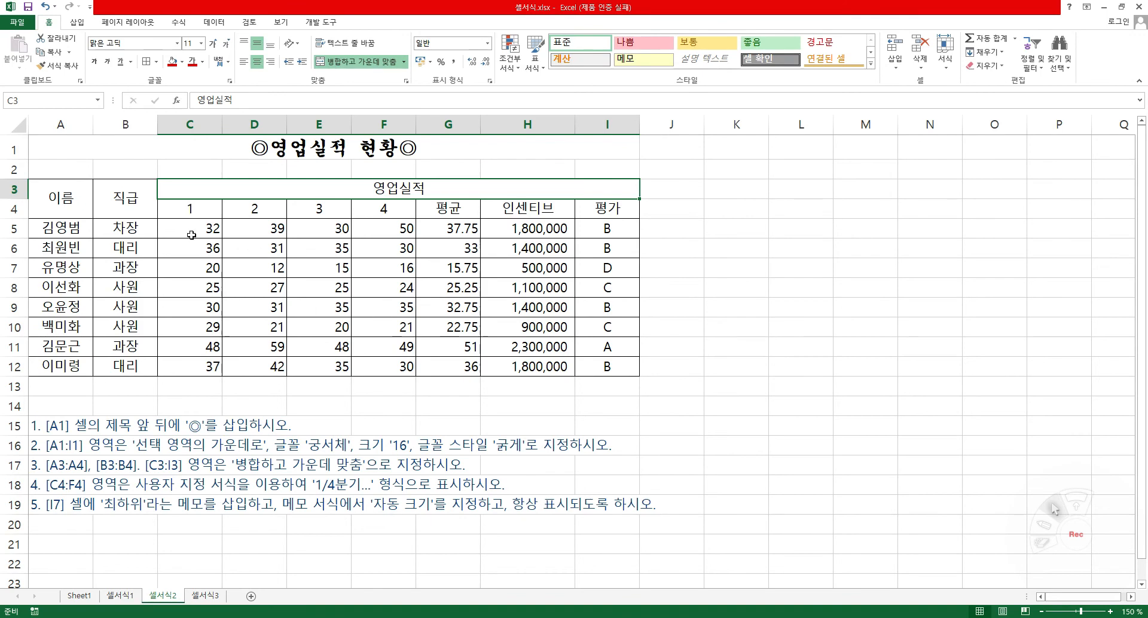
Step: Start a custom number format for the quarter headings C4:F4 with the code 0/사분기
click(202, 214)
drag(245, 214, 394, 211)
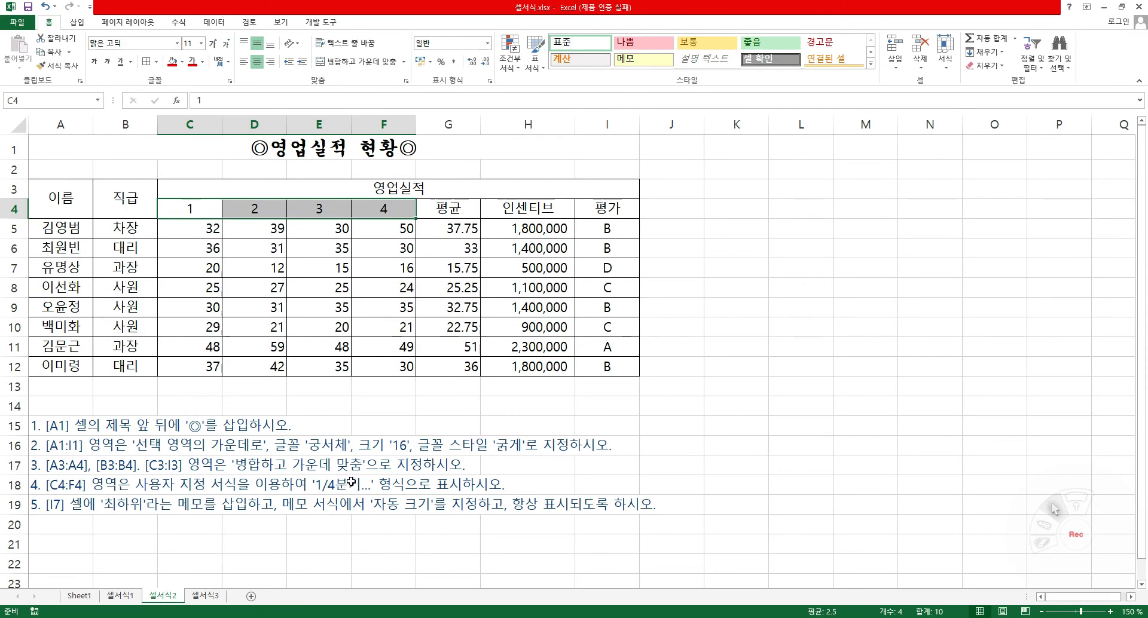
right_click(335, 209)
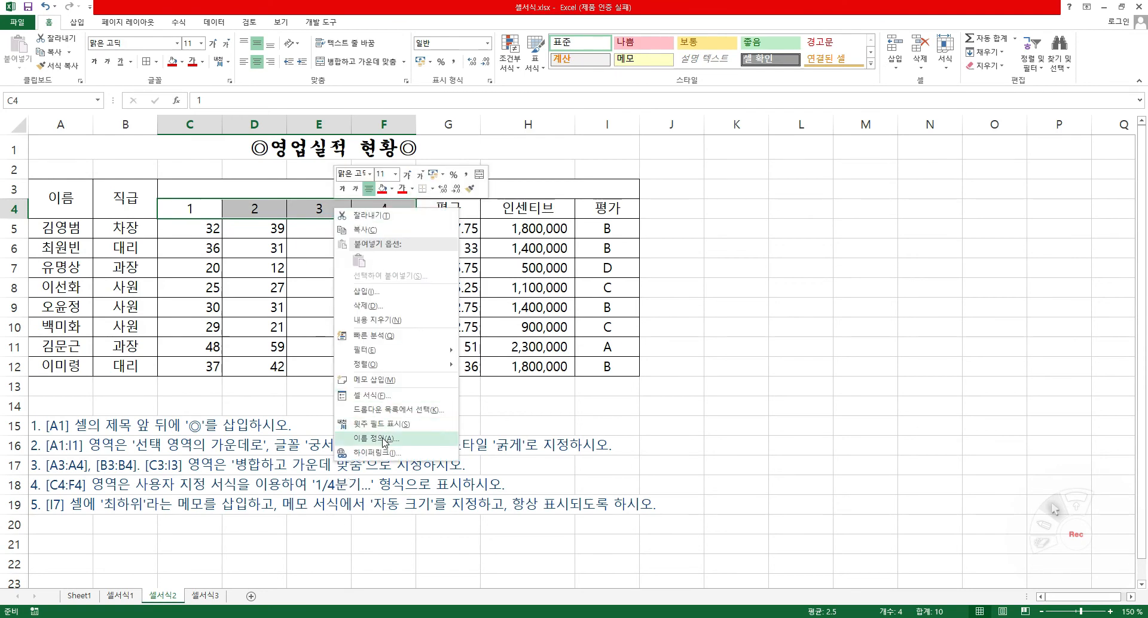
click(374, 395)
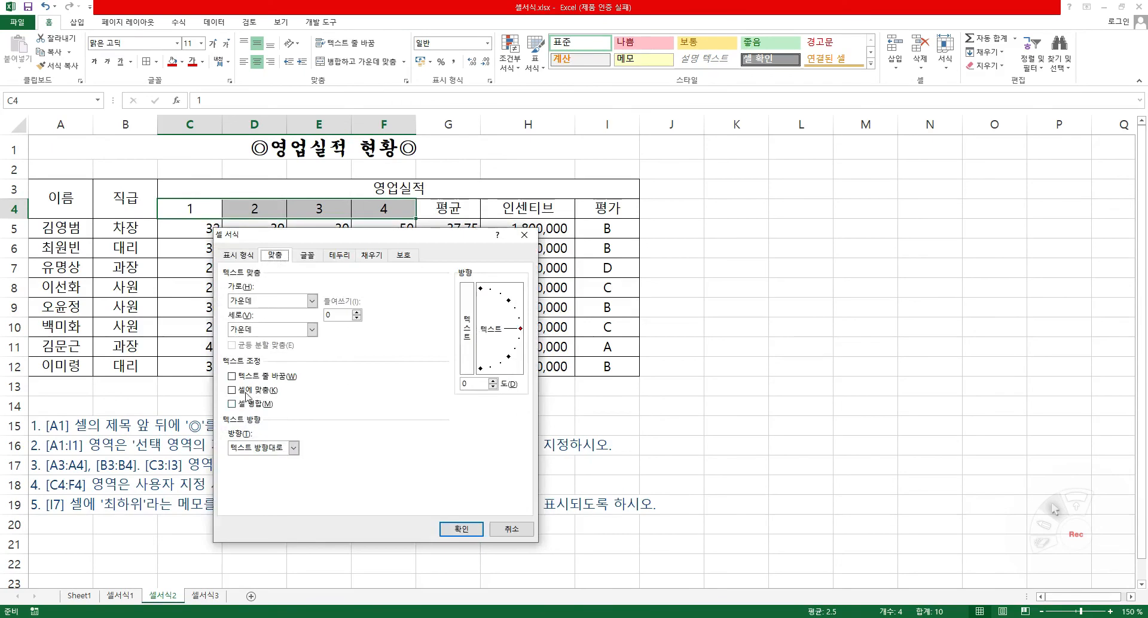
click(247, 256)
click(253, 385)
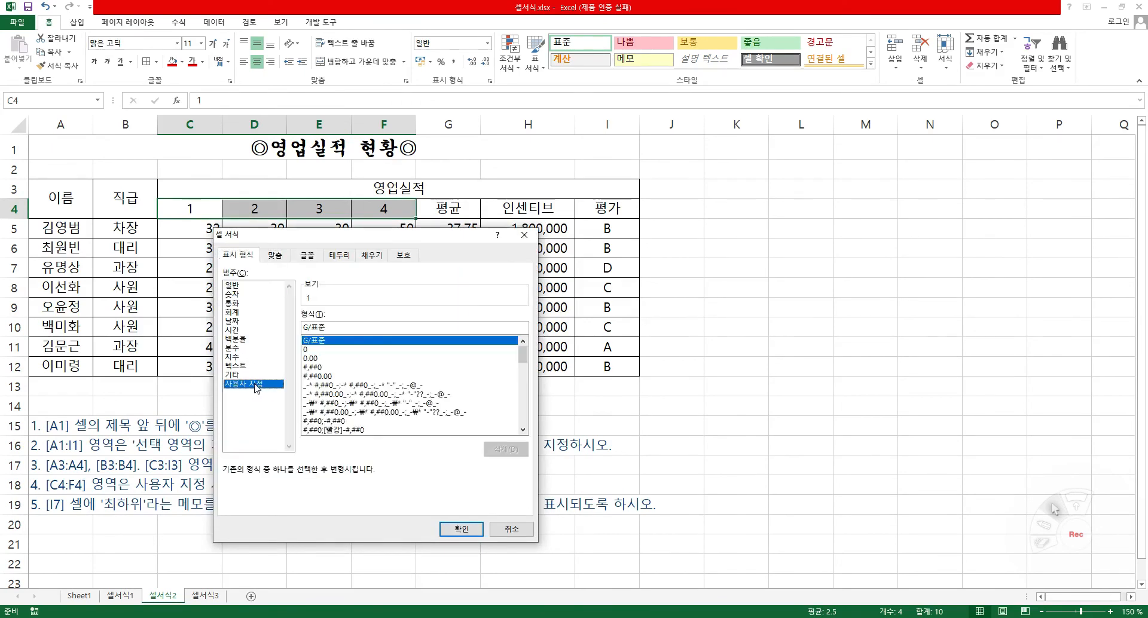
drag(349, 332, 306, 327)
click(308, 350)
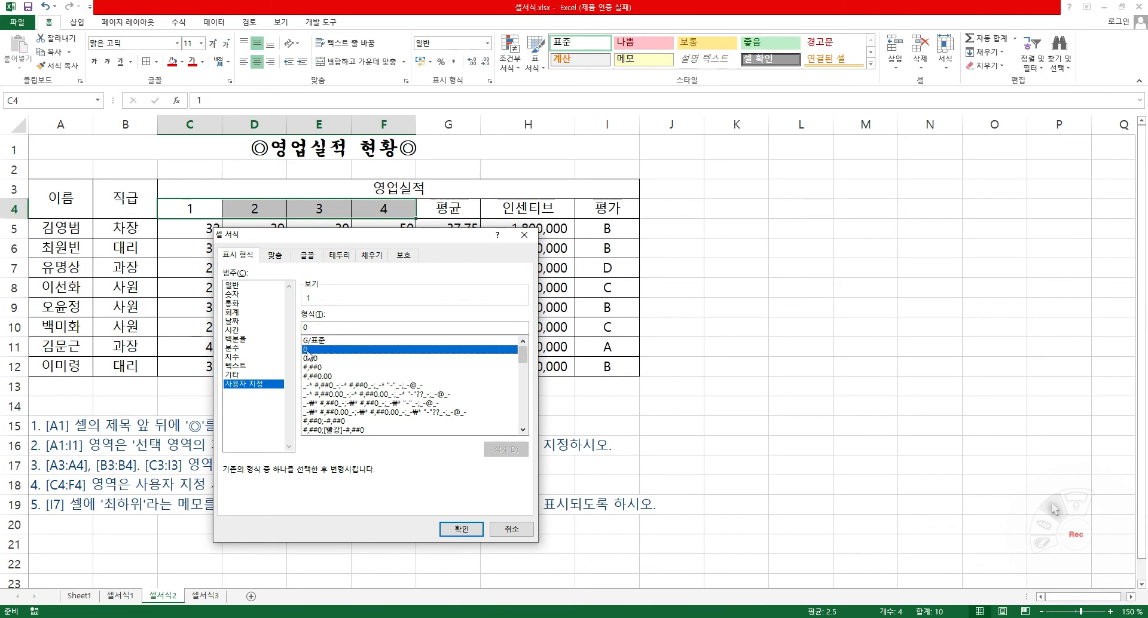
click(335, 326)
text(/사분기)
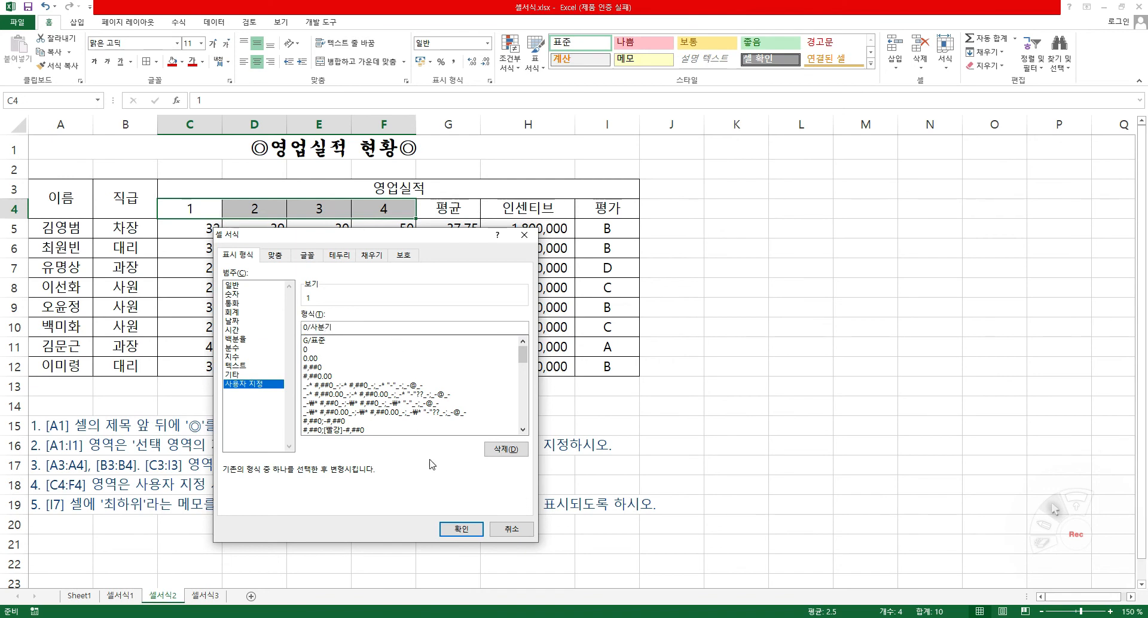
Step: Quote the text part and replace 사 with 4, making the format code 0"/4분기", and apply it to C4:F4
click(308, 328)
text(")
key(End)
text(")
drag(330, 241, 490, 196)
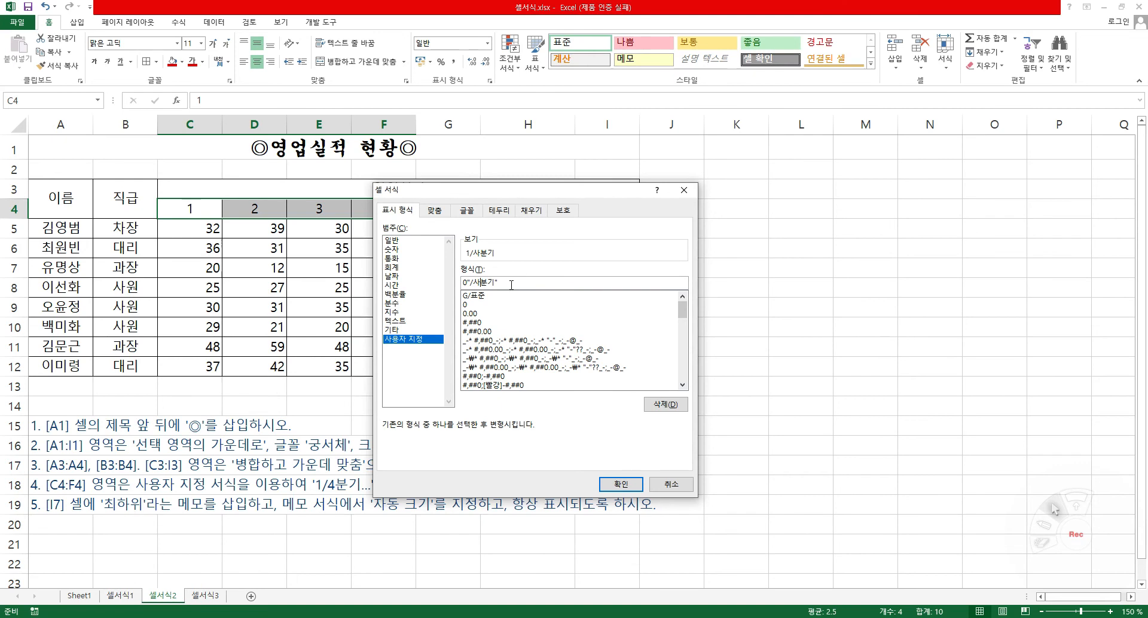
key(BackSpace)
text(4)
click(621, 485)
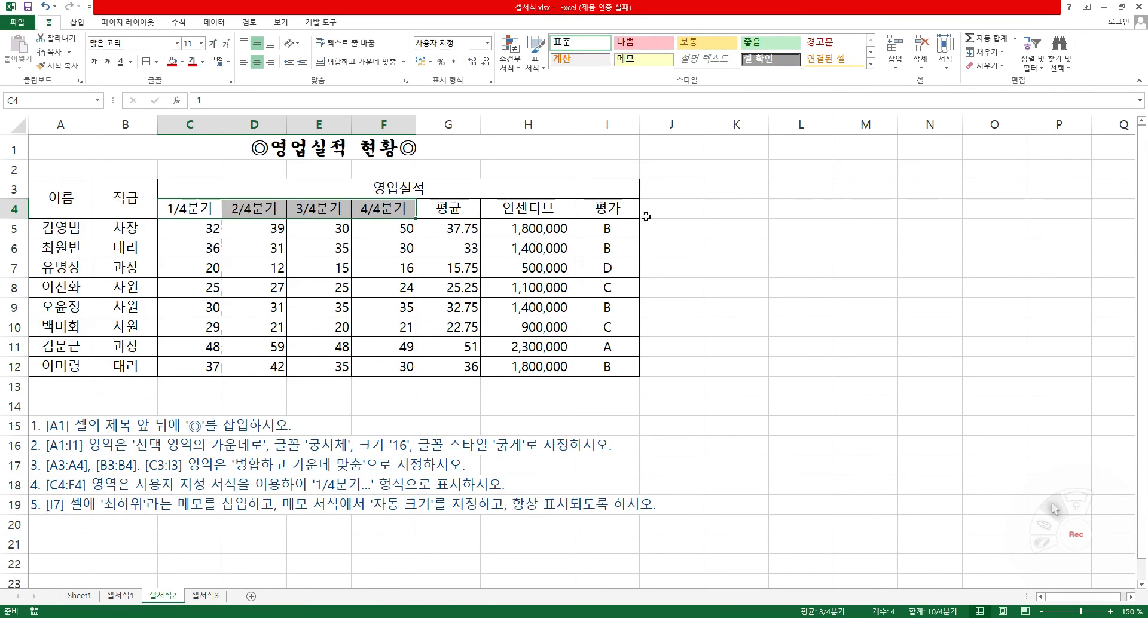
Step: Insert a memo on cell I7, remove its default author text and enter 최하위
click(610, 268)
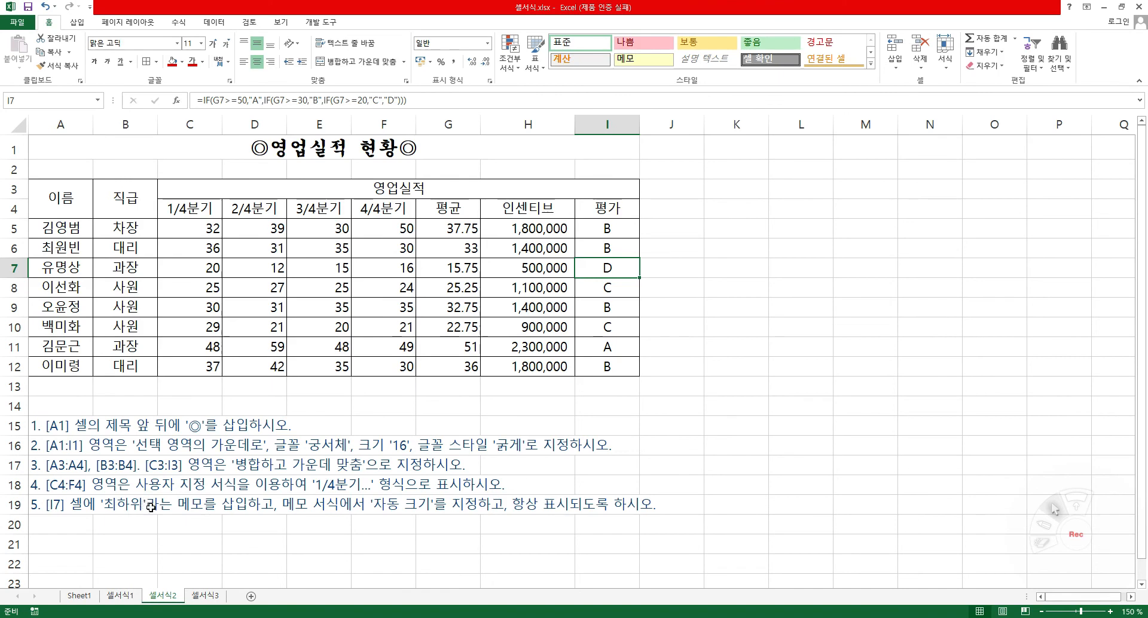
right_click(611, 269)
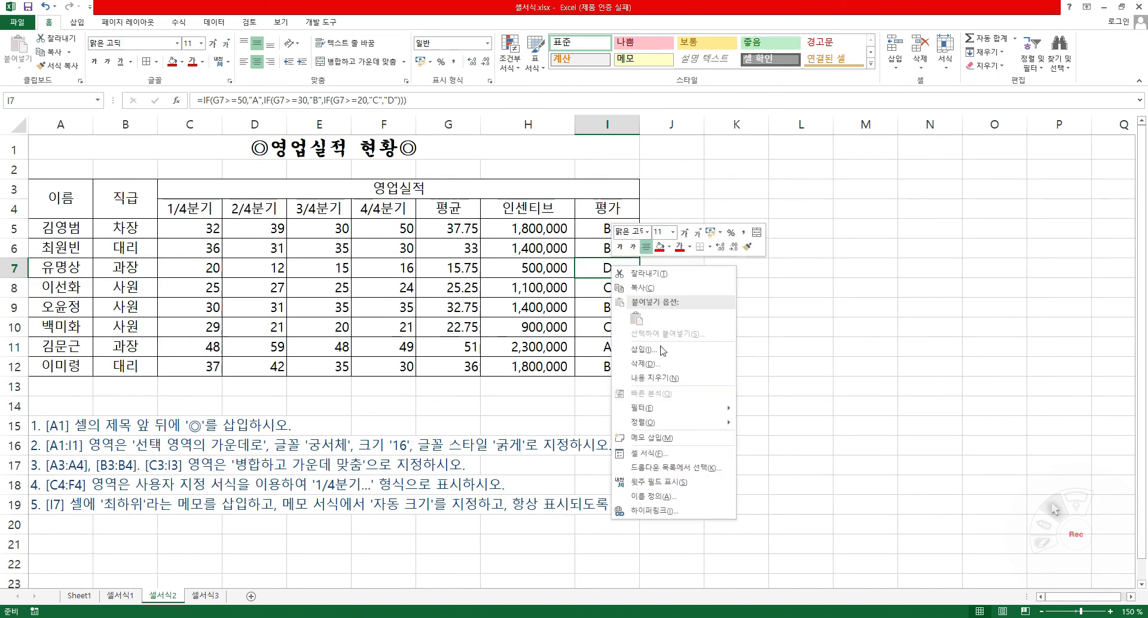
click(661, 438)
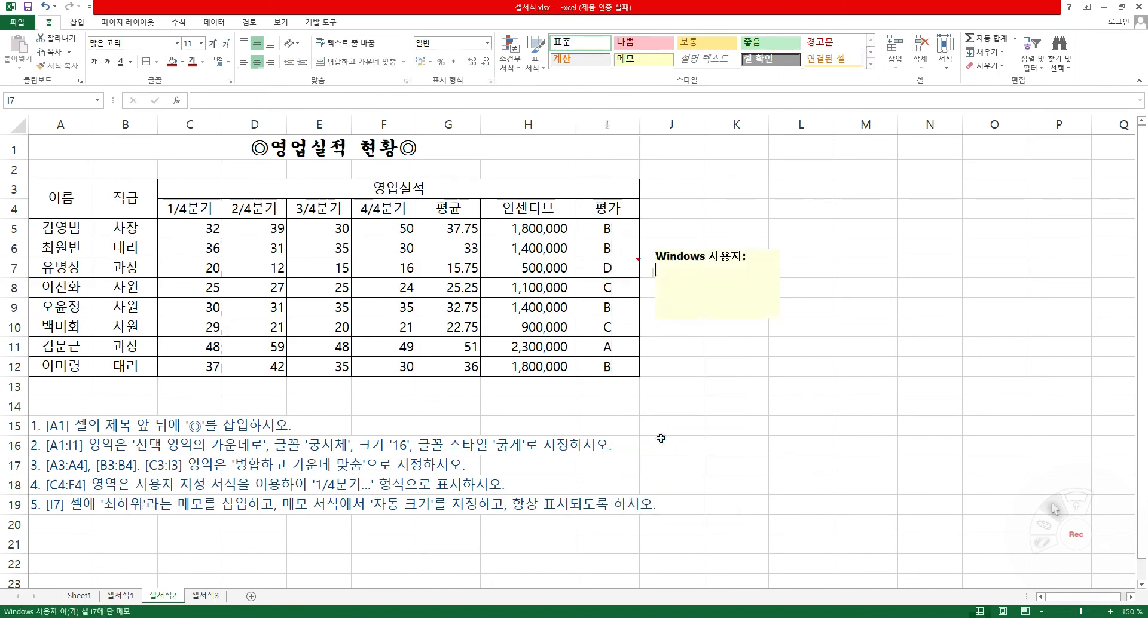
drag(666, 287, 658, 263)
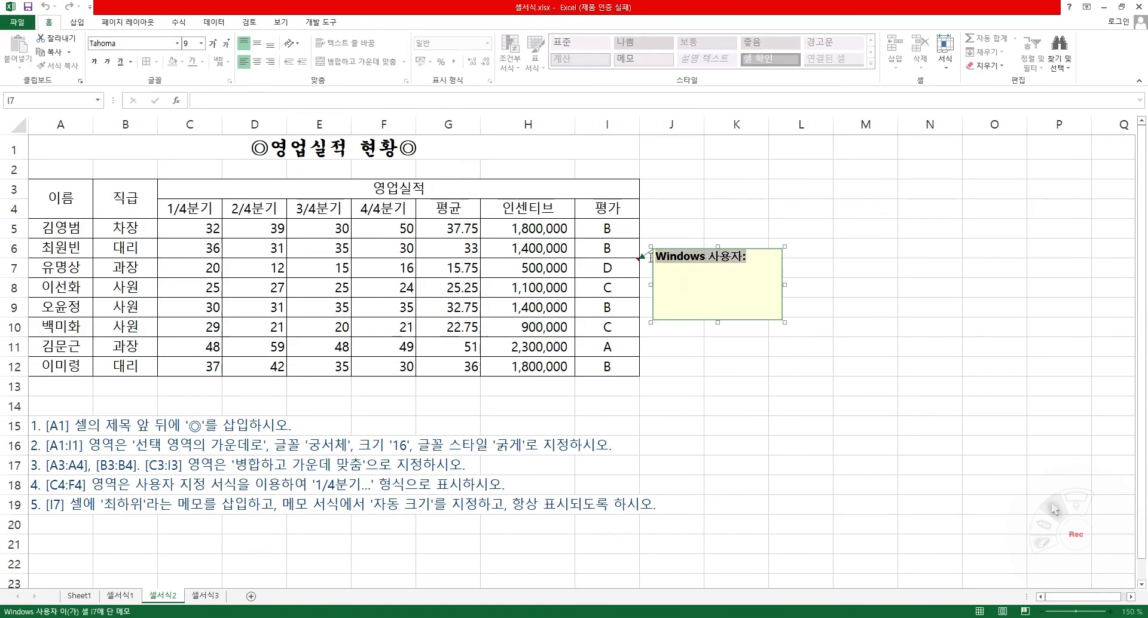
key(BackSpace)
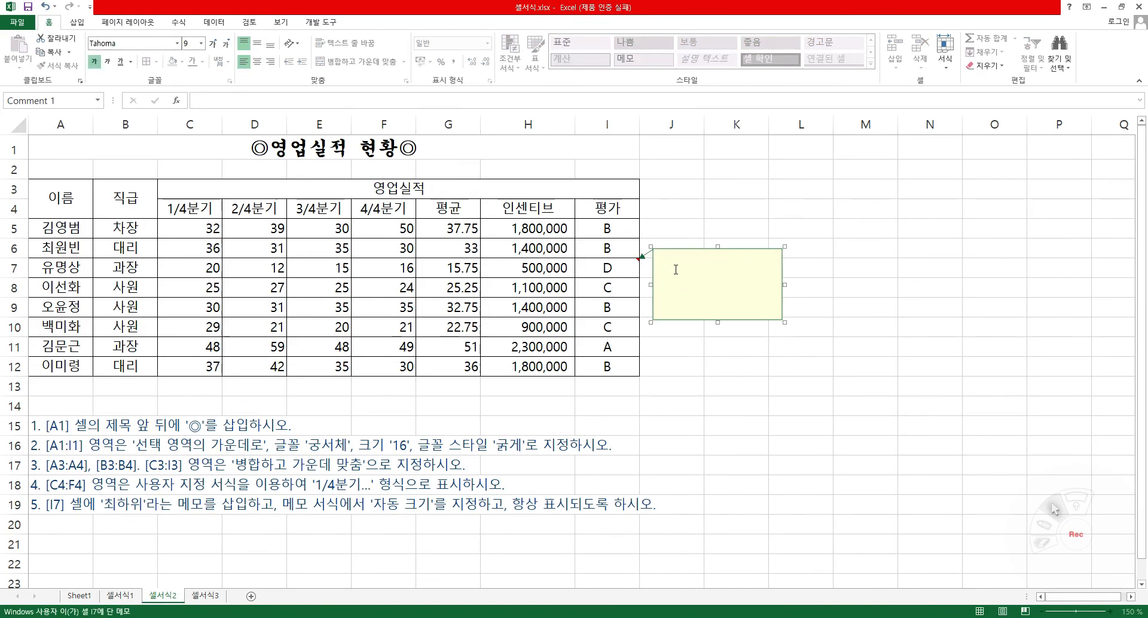
text(초하우)
right_click(699, 257)
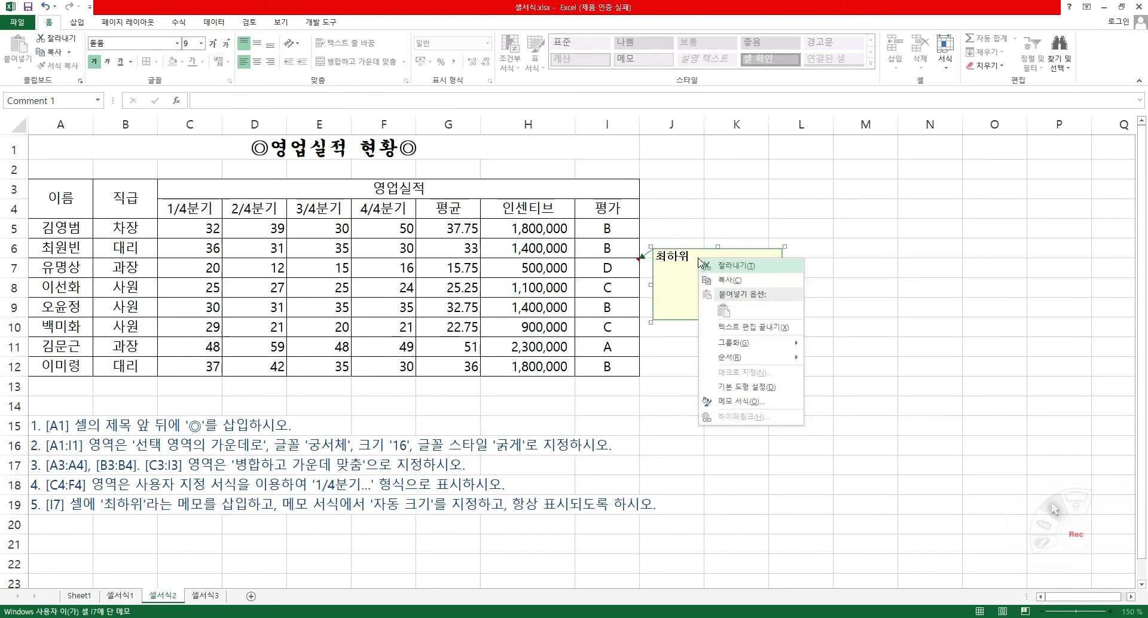
click(735, 401)
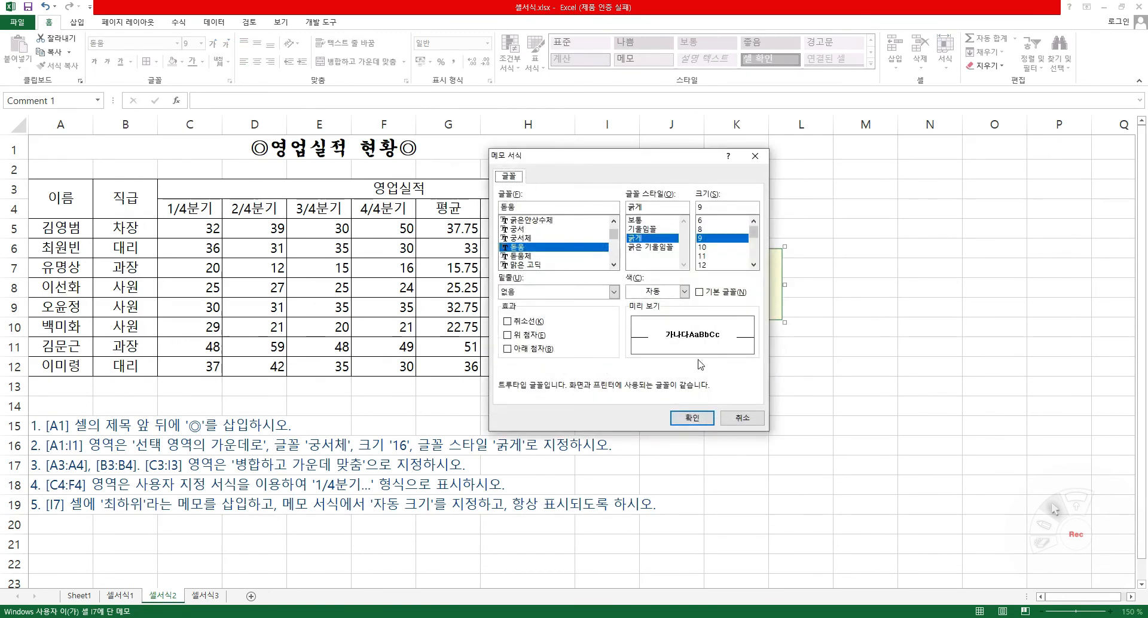
click(692, 417)
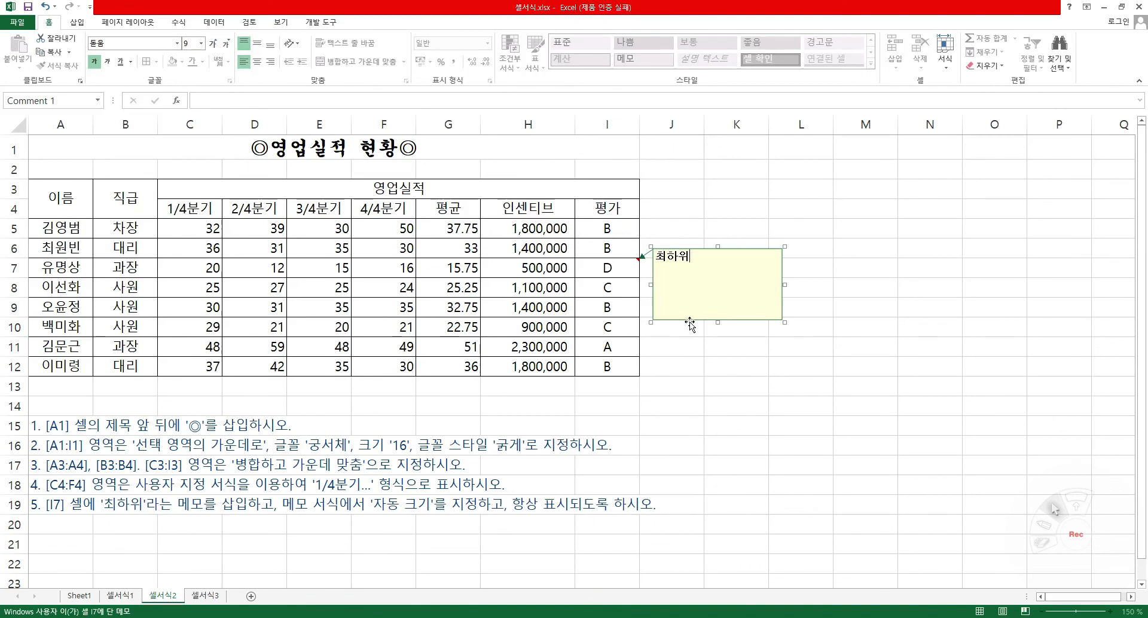
Step: Turn on automatic size (자동 크기) in the format of the 최하위 memo on cell I7
right_click(690, 321)
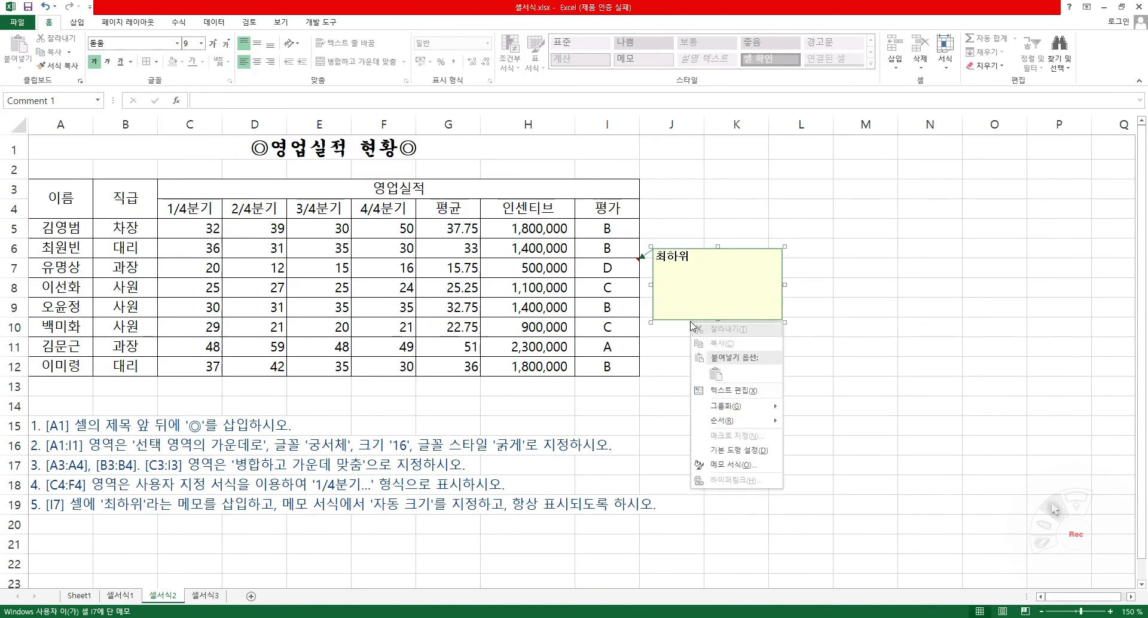
click(711, 463)
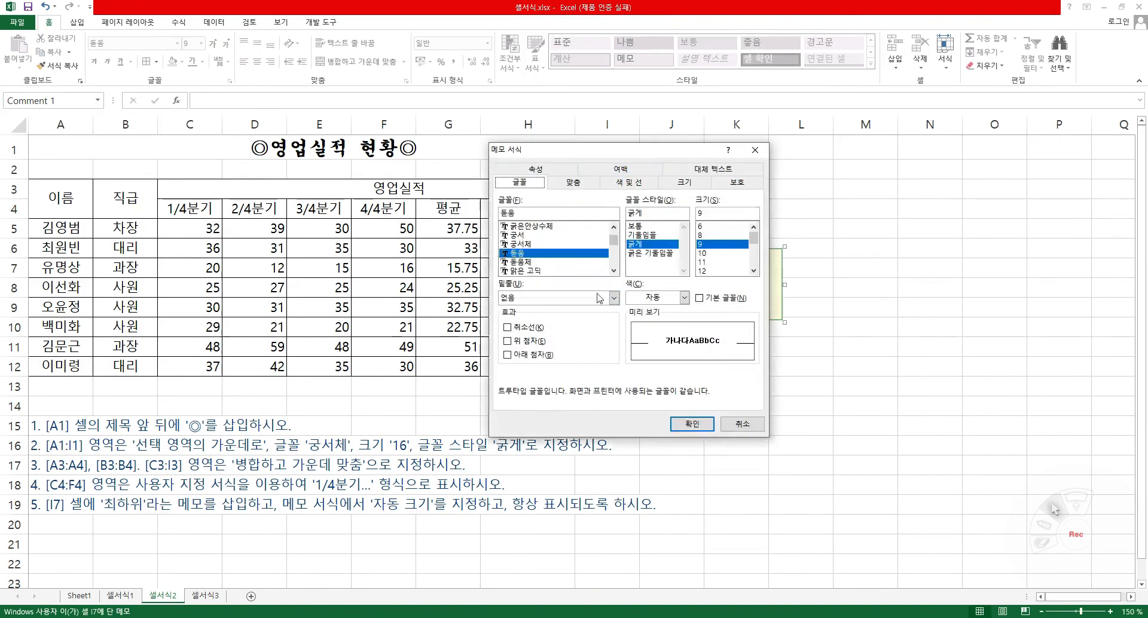
drag(607, 151, 361, 118)
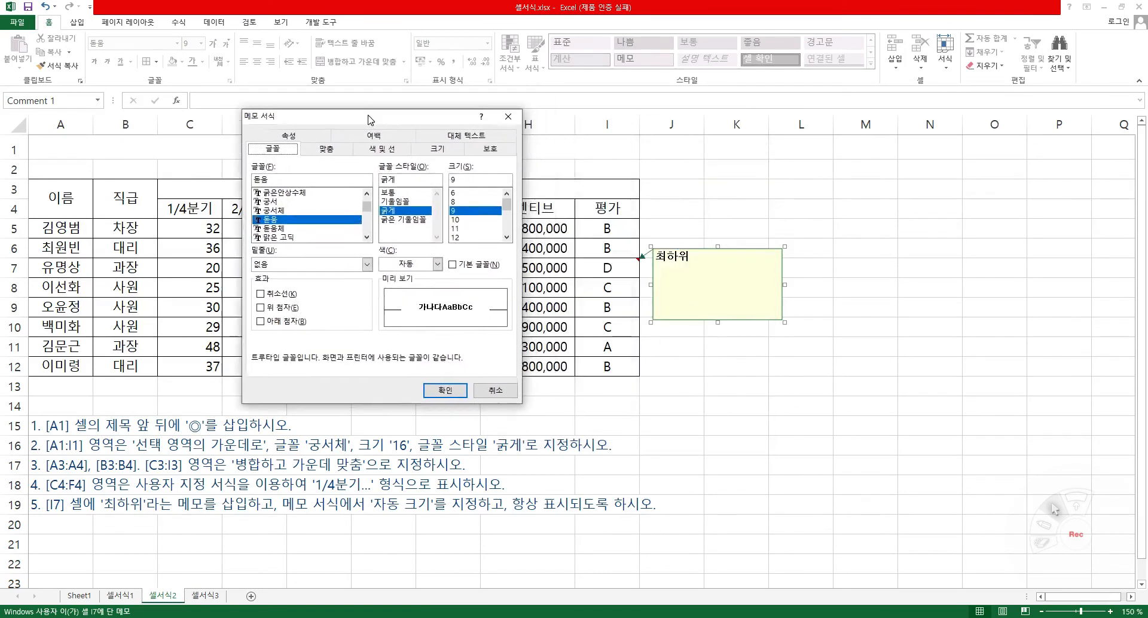
click(327, 149)
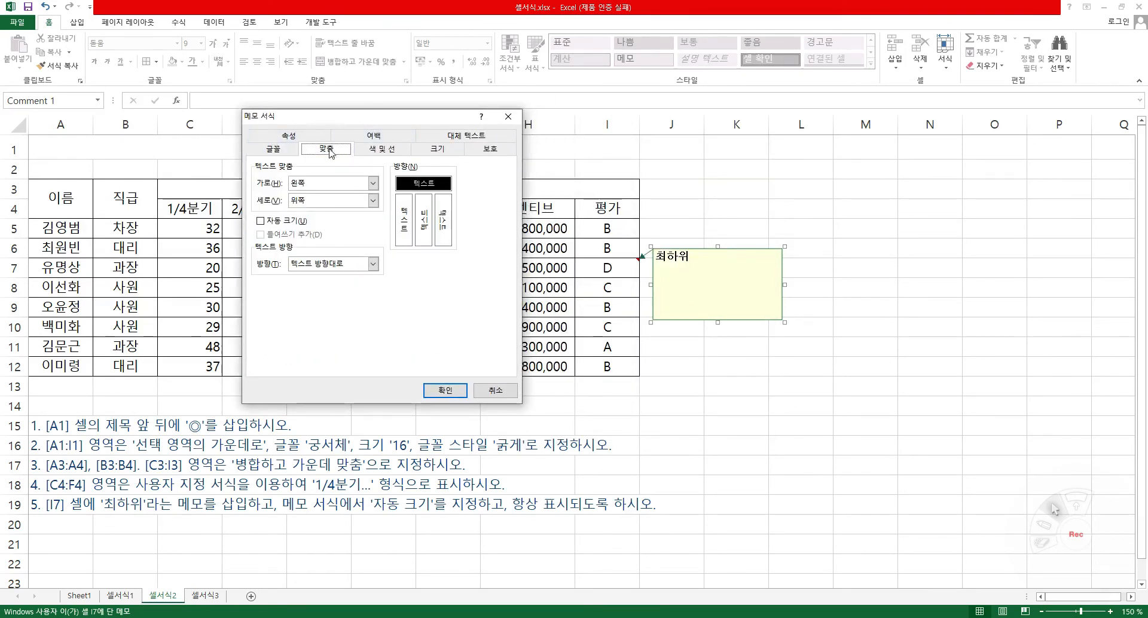
click(272, 225)
click(443, 389)
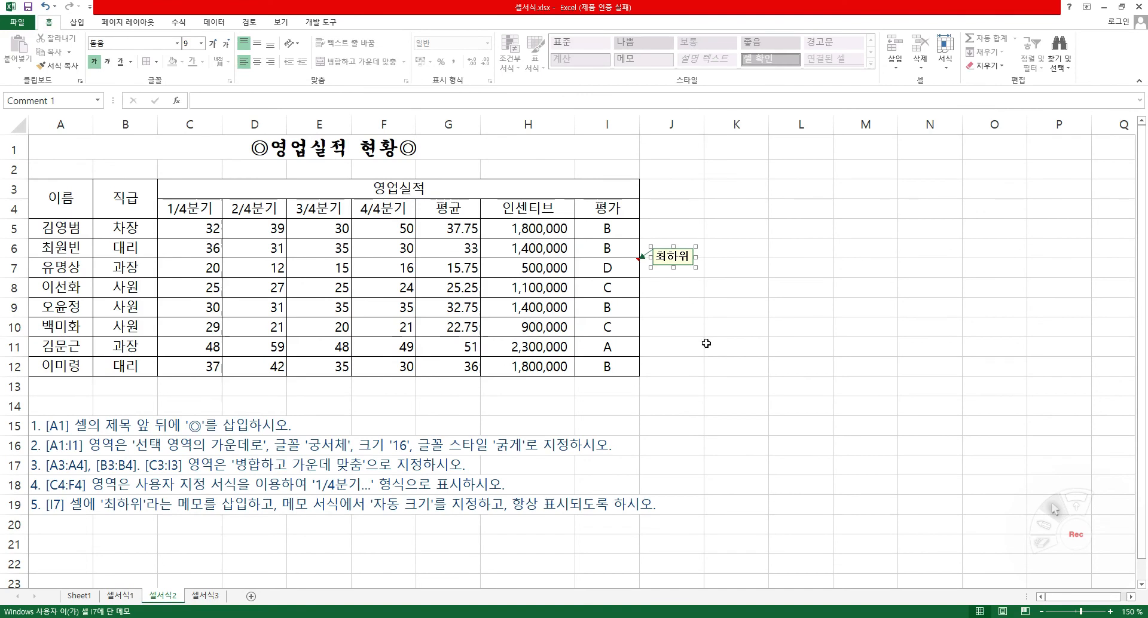
click(716, 312)
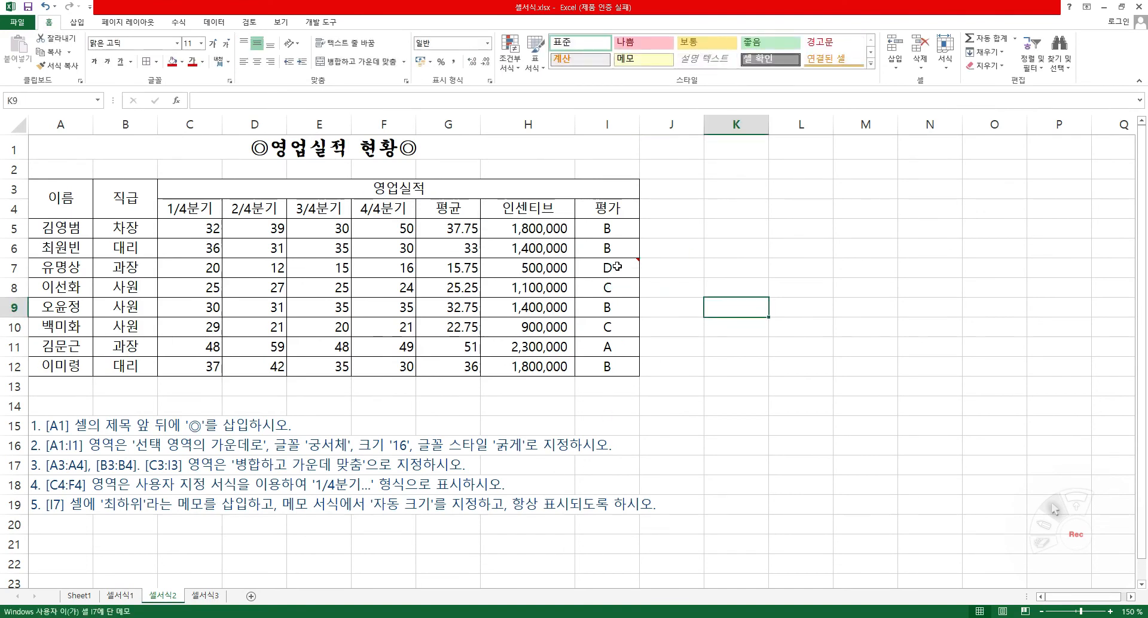
Step: Set the memo on cell I7 to be always displayed
click(617, 267)
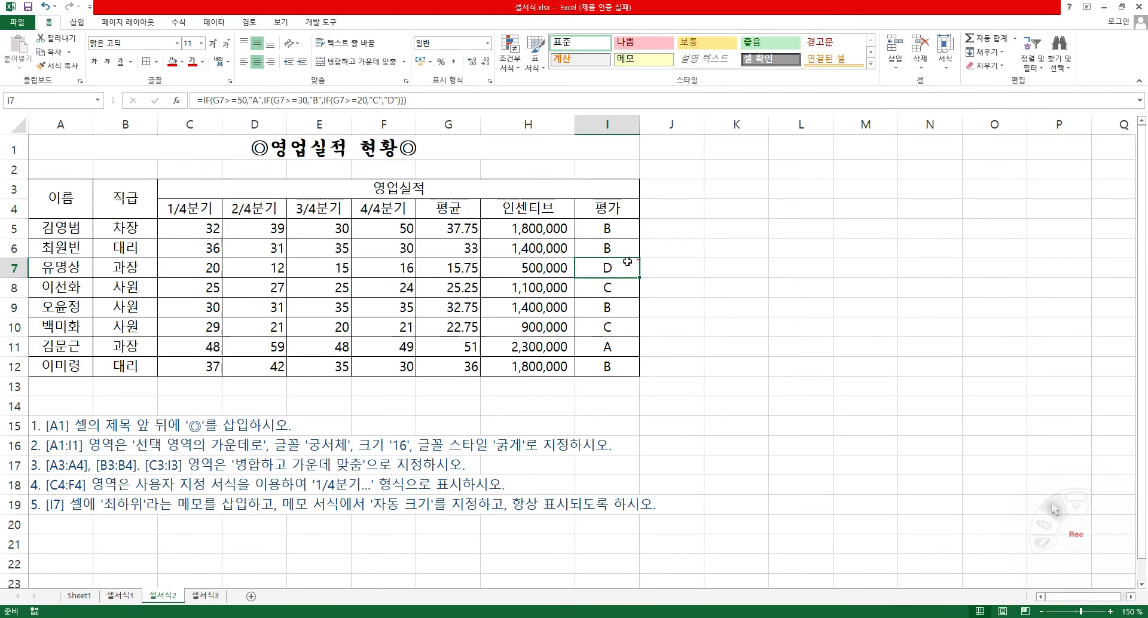
right_click(622, 267)
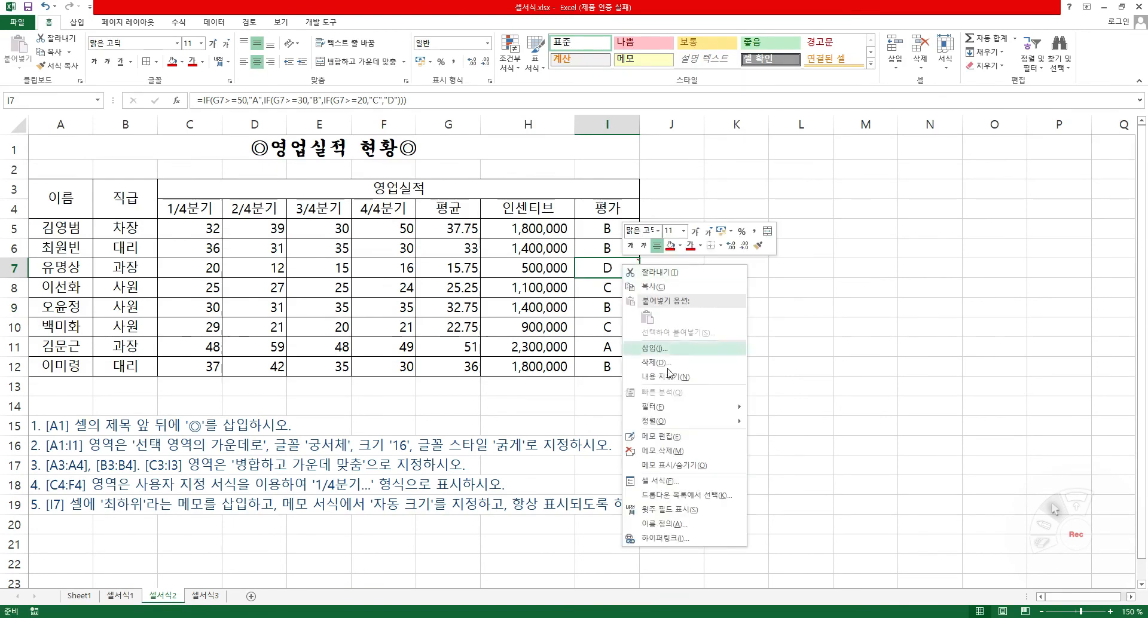
click(671, 466)
click(738, 368)
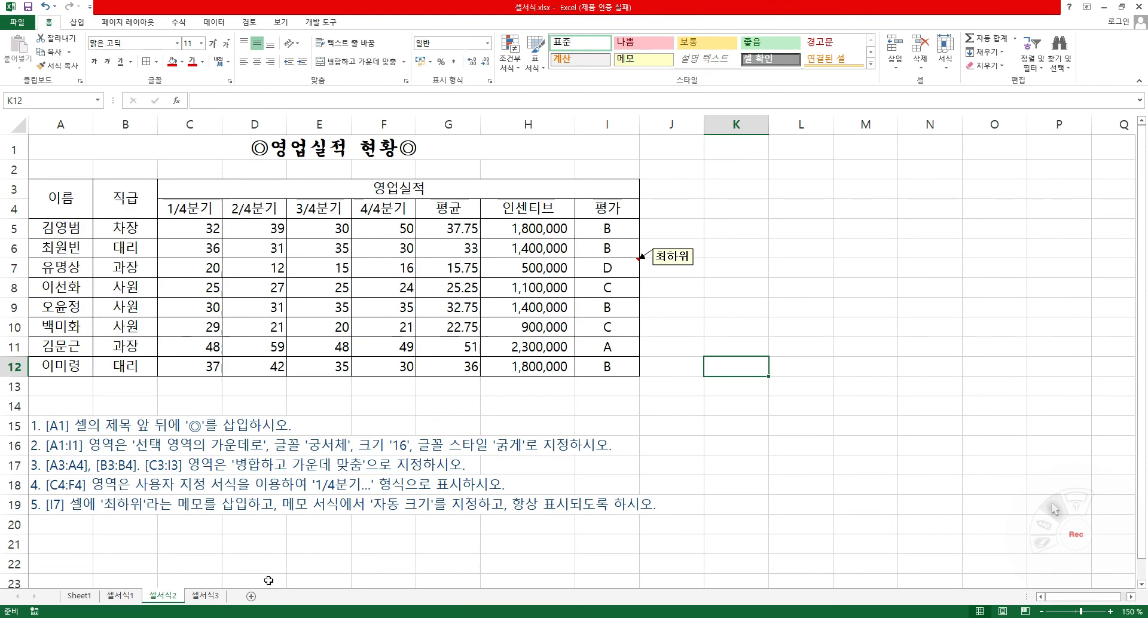
Step: Merge and center the title range A1:I1 on the 셀서식3 sheet
click(204, 596)
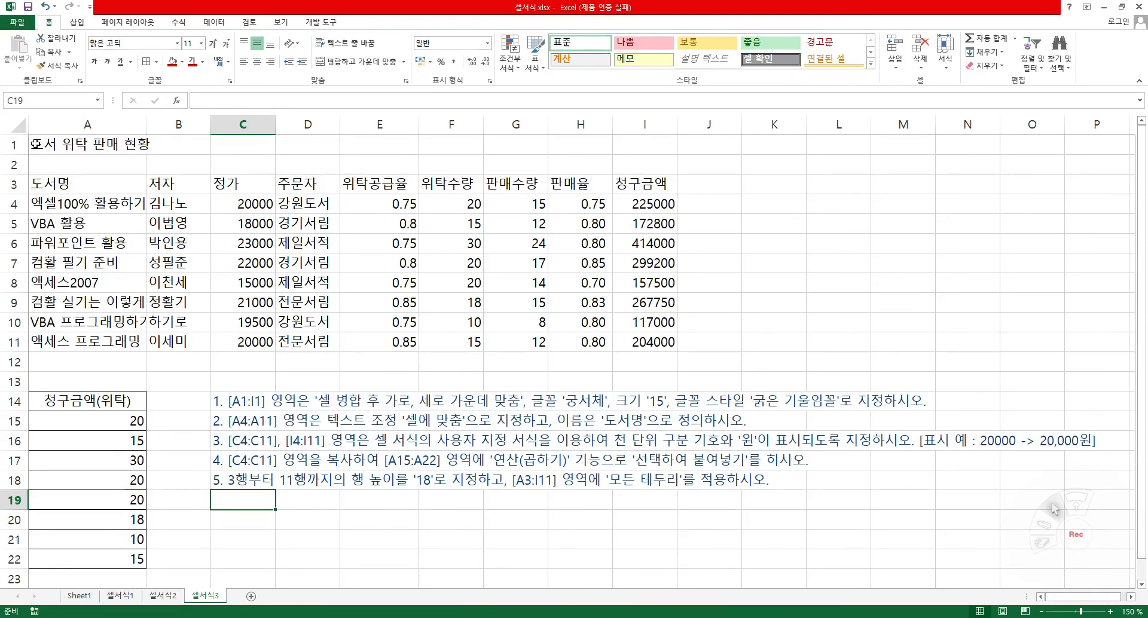
drag(53, 139, 657, 150)
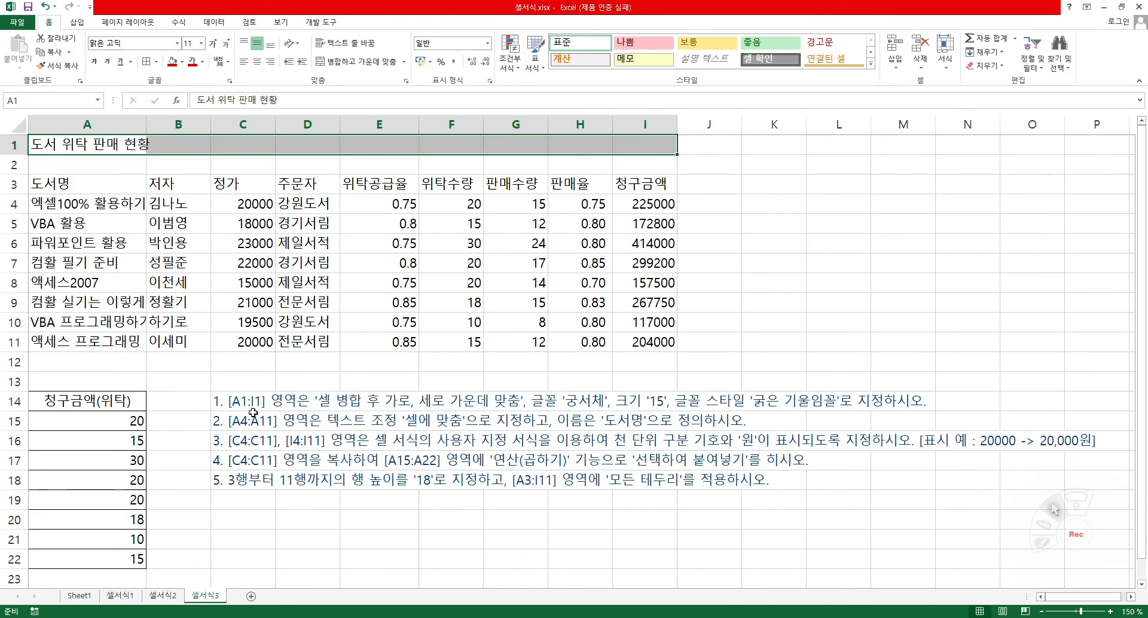
click(353, 62)
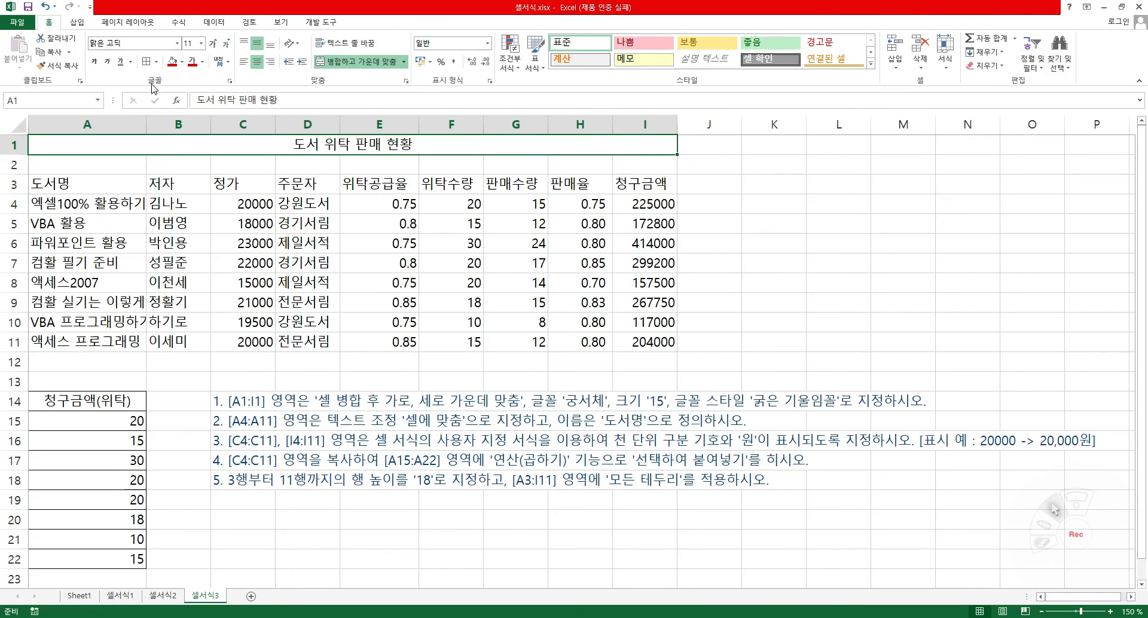
Step: Format the merged title in A1:I1 with the font 궁서체, size 15, bold and italic
click(177, 43)
scroll(148, 326, down, 5)
scroll(149, 325, down, 6)
click(146, 119)
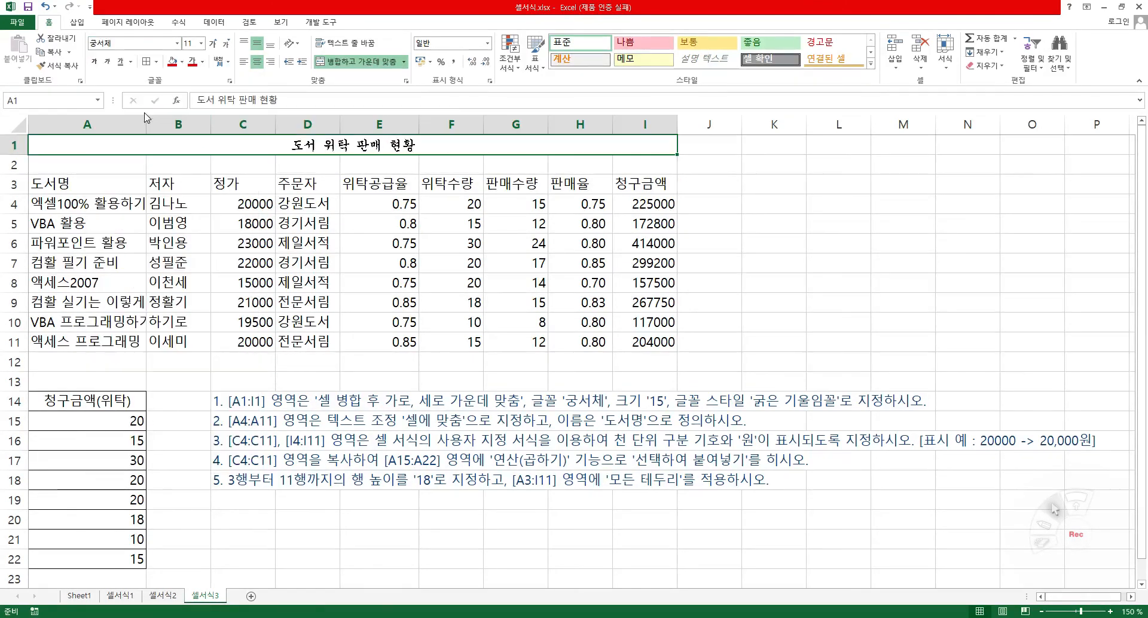
click(193, 43)
text(15)
key(Return)
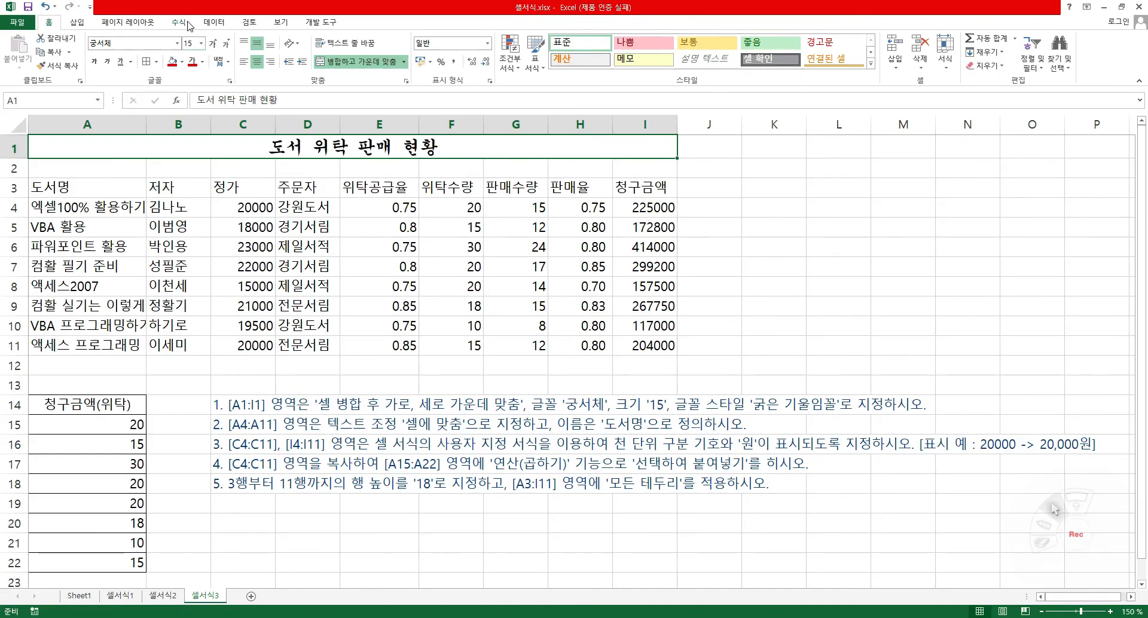
click(93, 62)
click(107, 62)
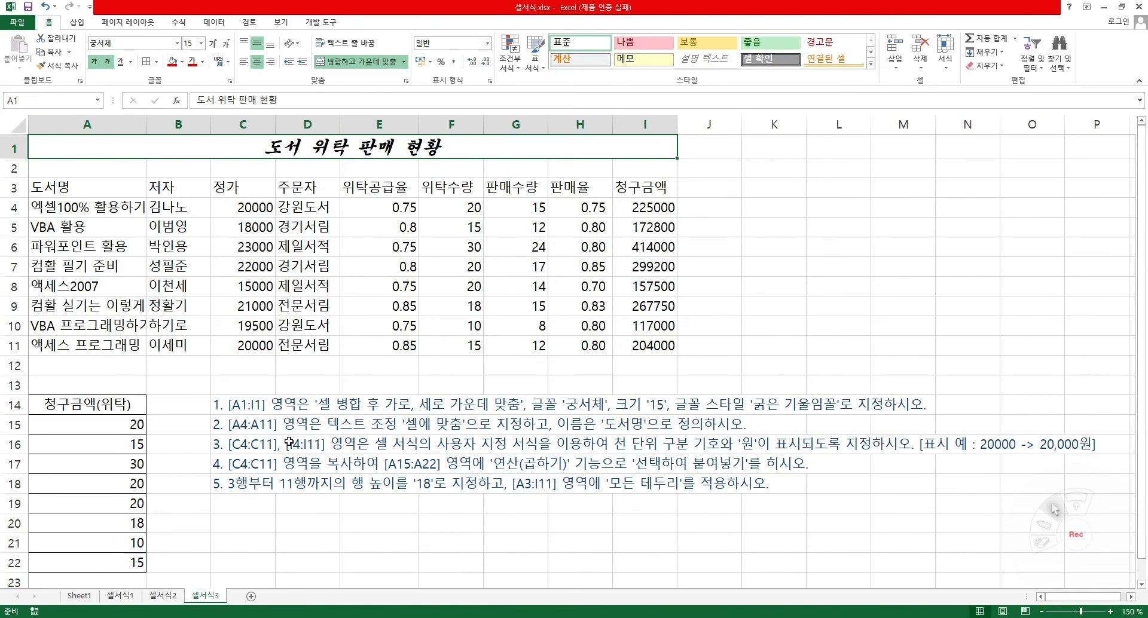
Step: Apply the shrink-to-fit text control (셀에 맞춤) to the book titles in A4:A11
drag(97, 210, 100, 344)
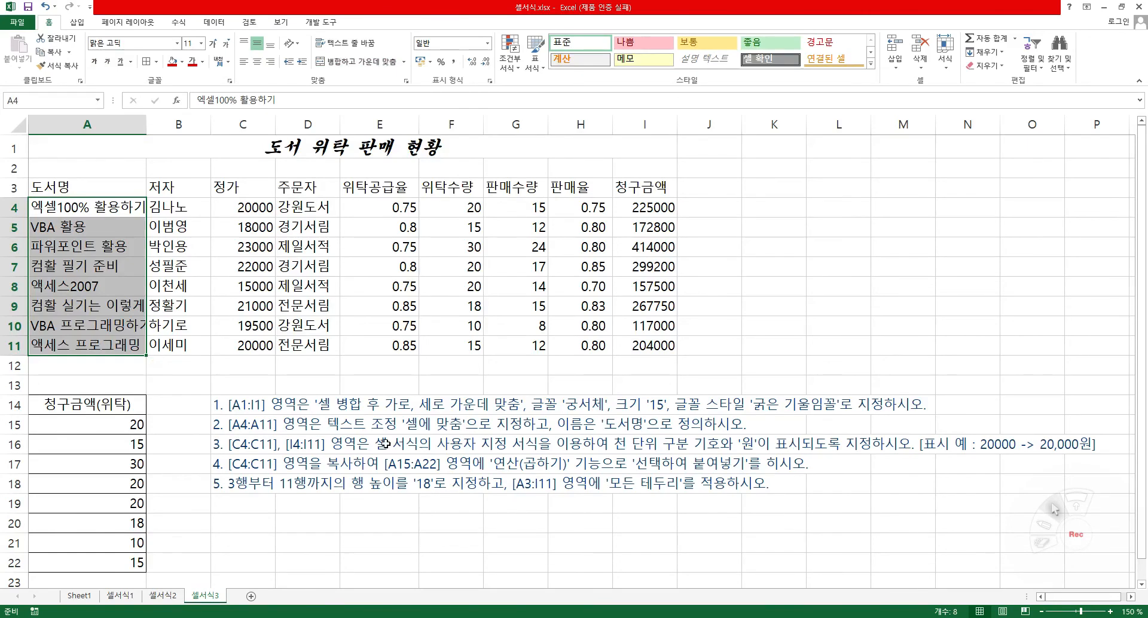
right_click(91, 246)
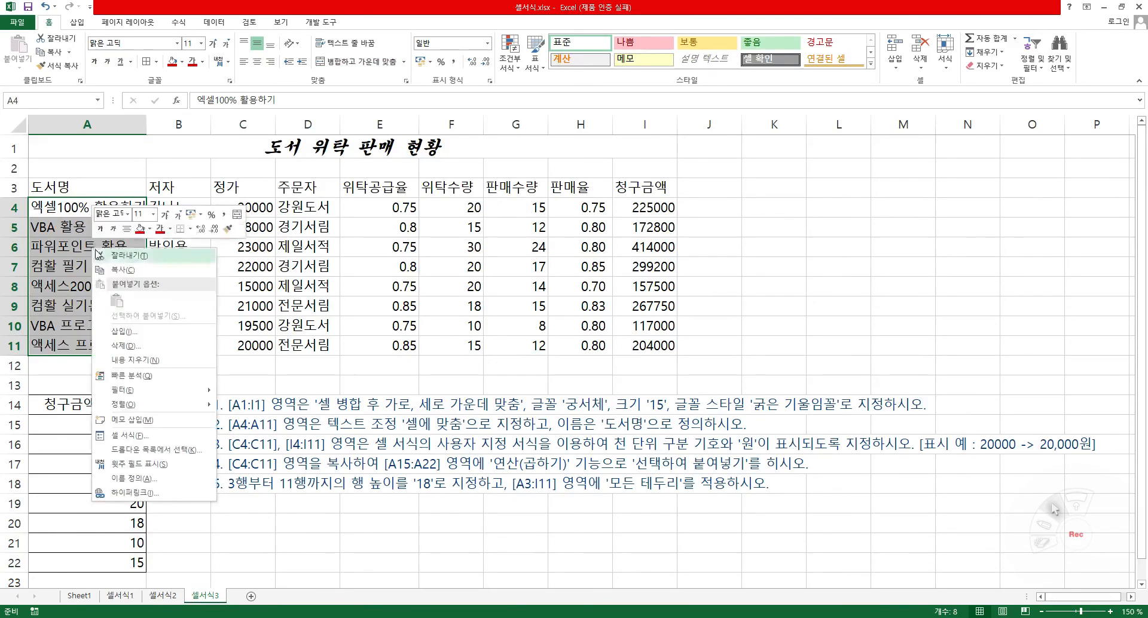
click(169, 442)
click(81, 306)
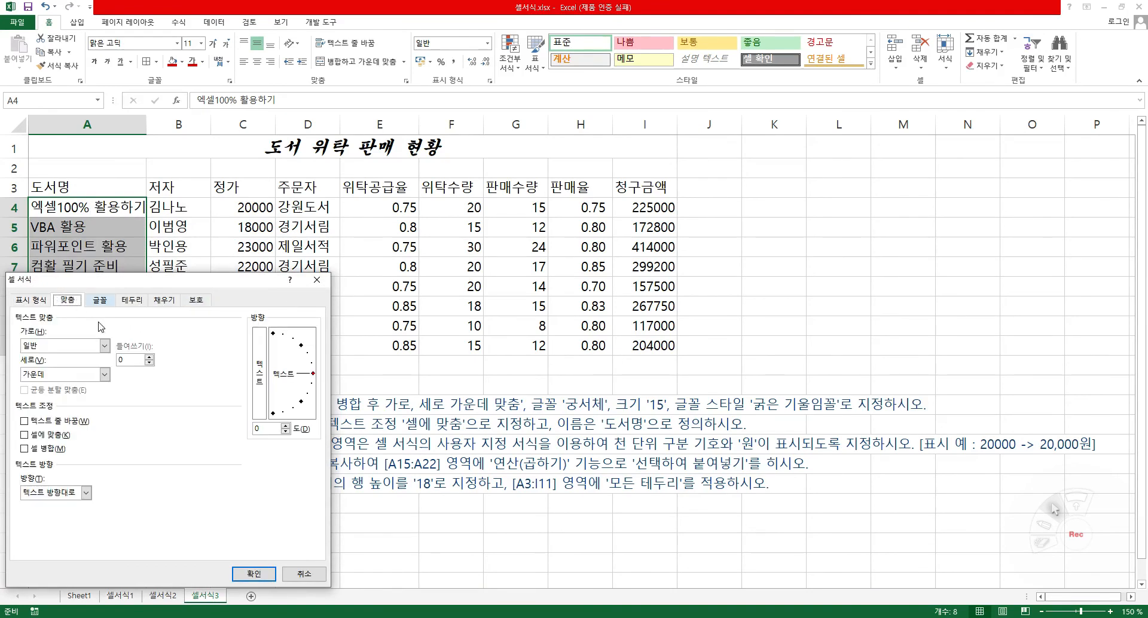
click(25, 435)
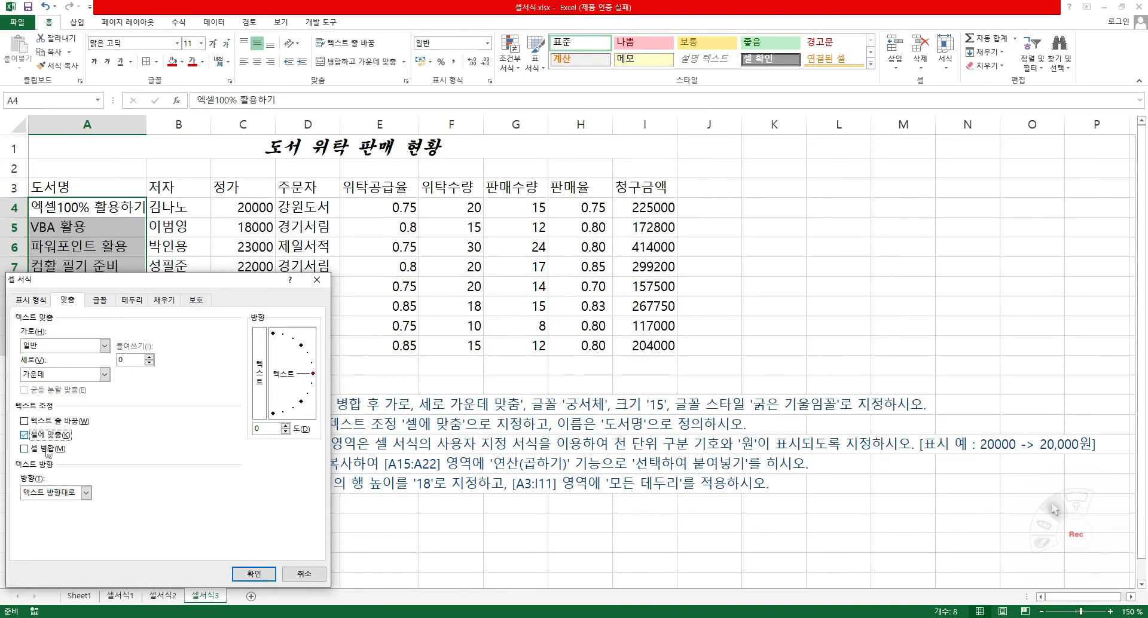
click(253, 574)
Step: Define the name 도서명 for the range A4:A11
click(72, 100)
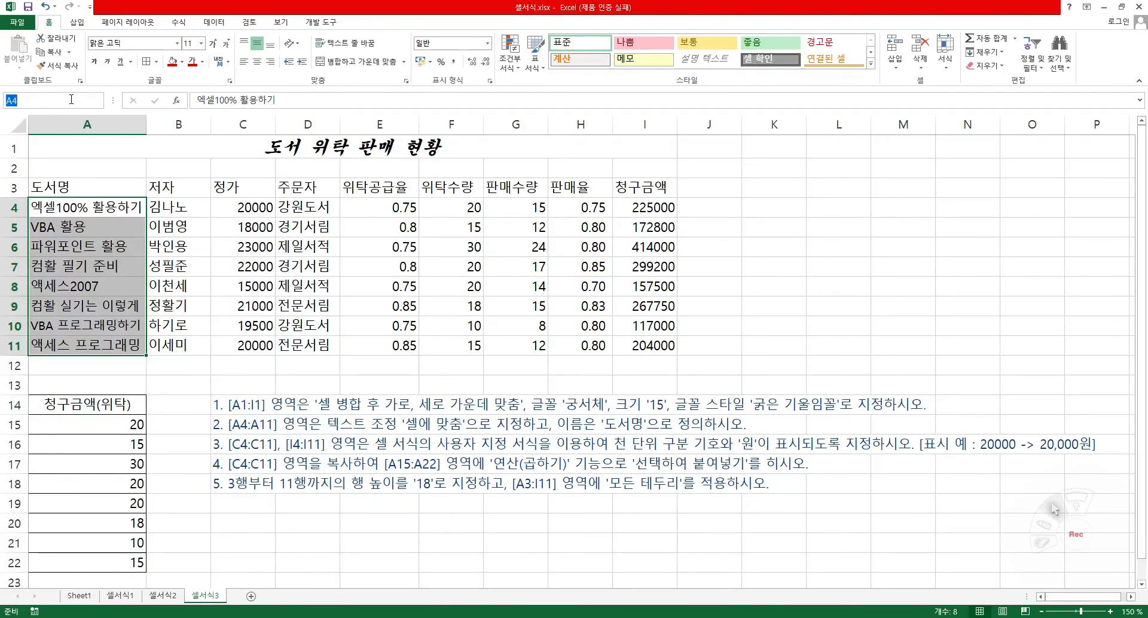
text(ㄷㅗ서명)
key(Return)
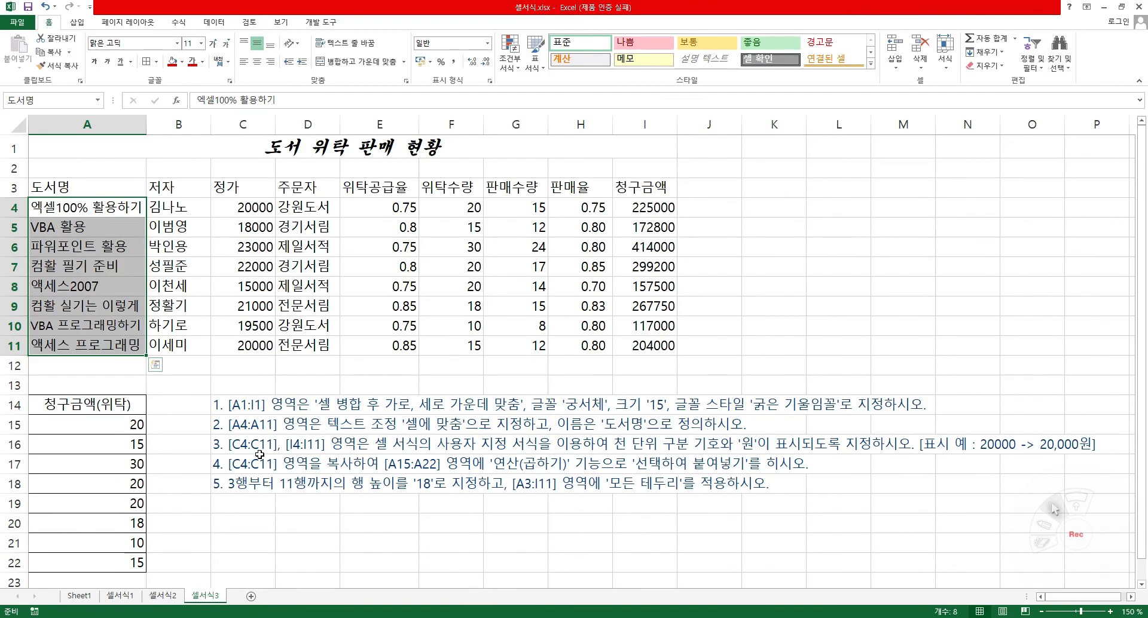
Step: Apply the custom number format #,##0원 to both C4:C11 and I4:I11
drag(242, 208, 257, 346)
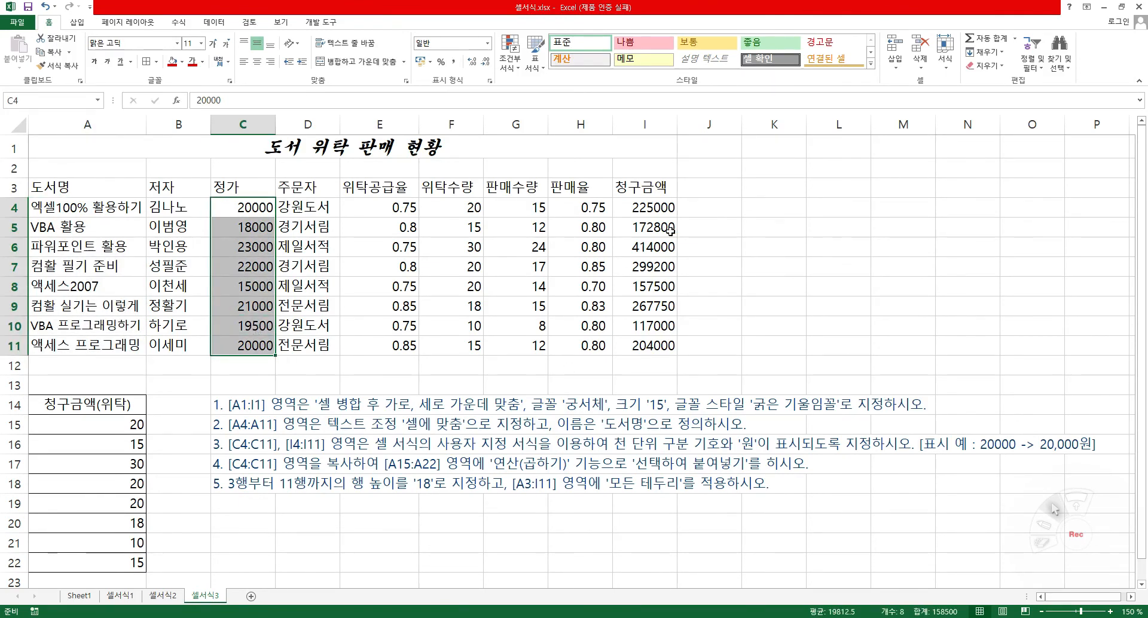
drag(659, 203, 655, 344)
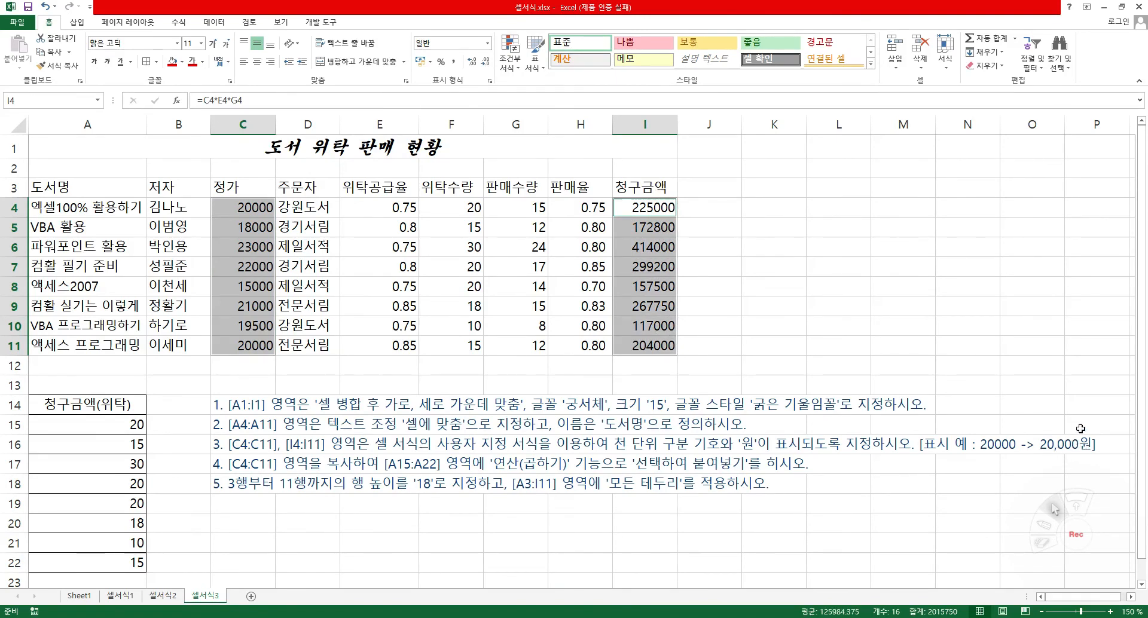
right_click(642, 267)
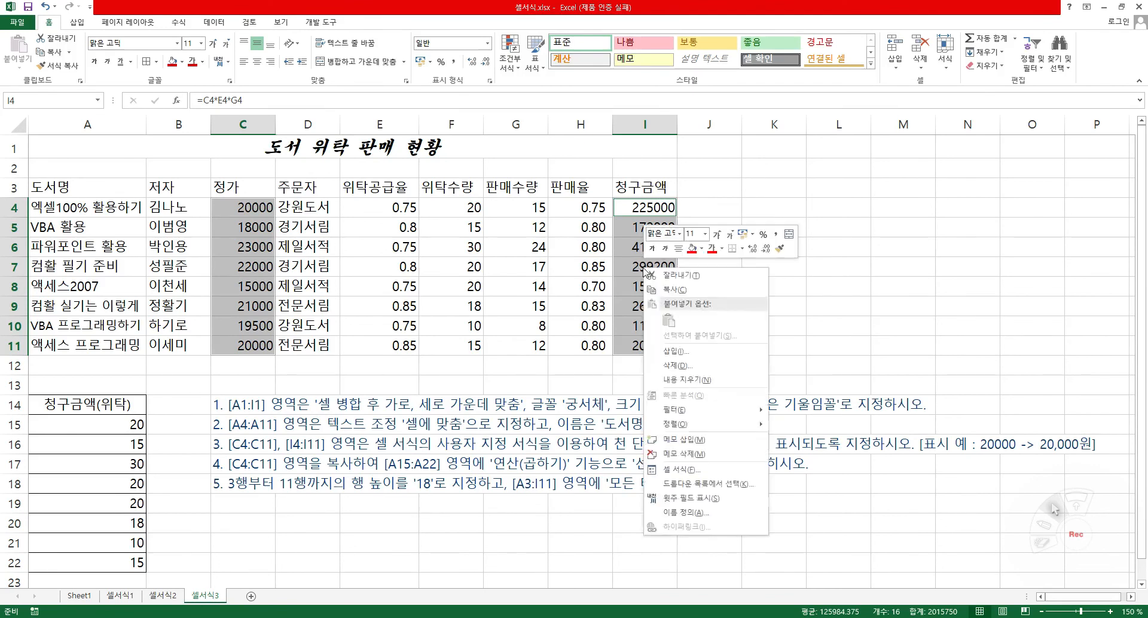
click(698, 473)
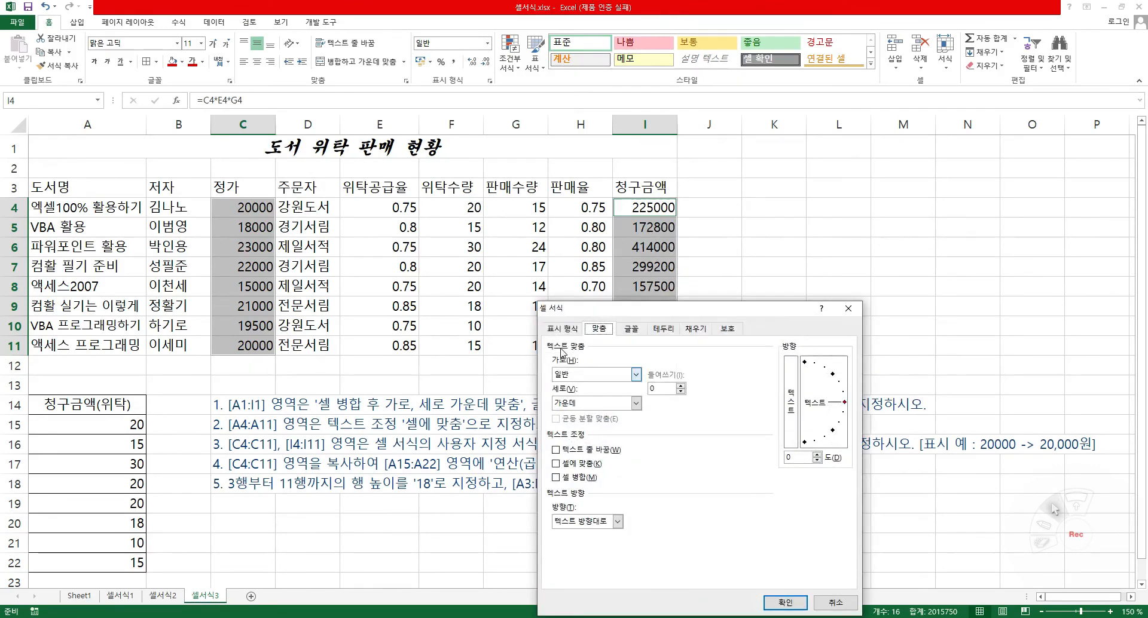
click(568, 458)
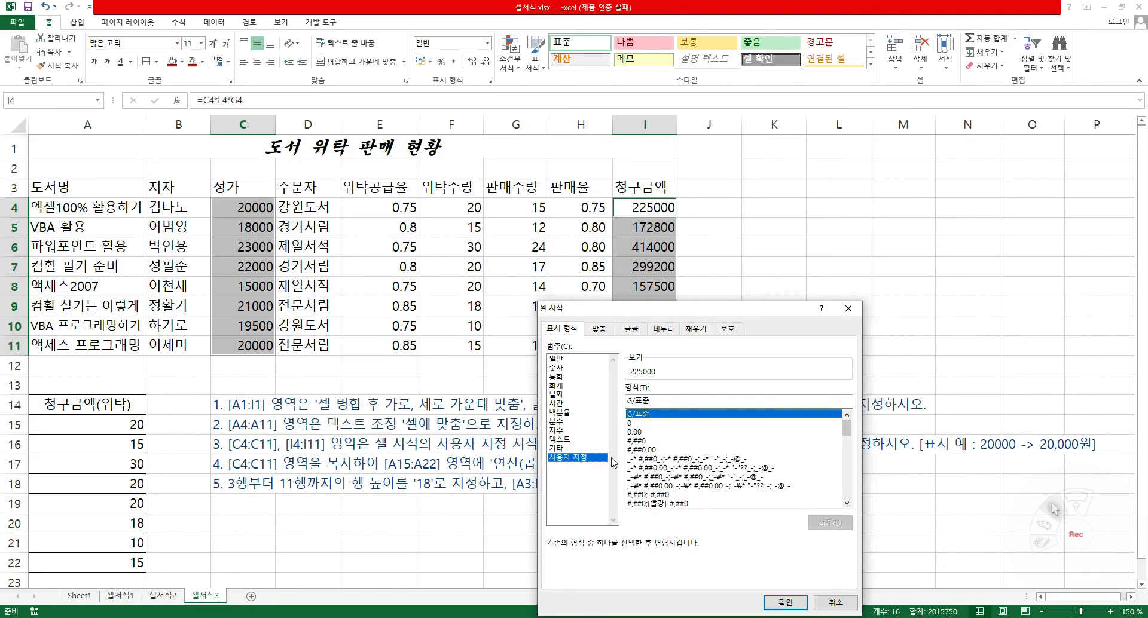
click(645, 441)
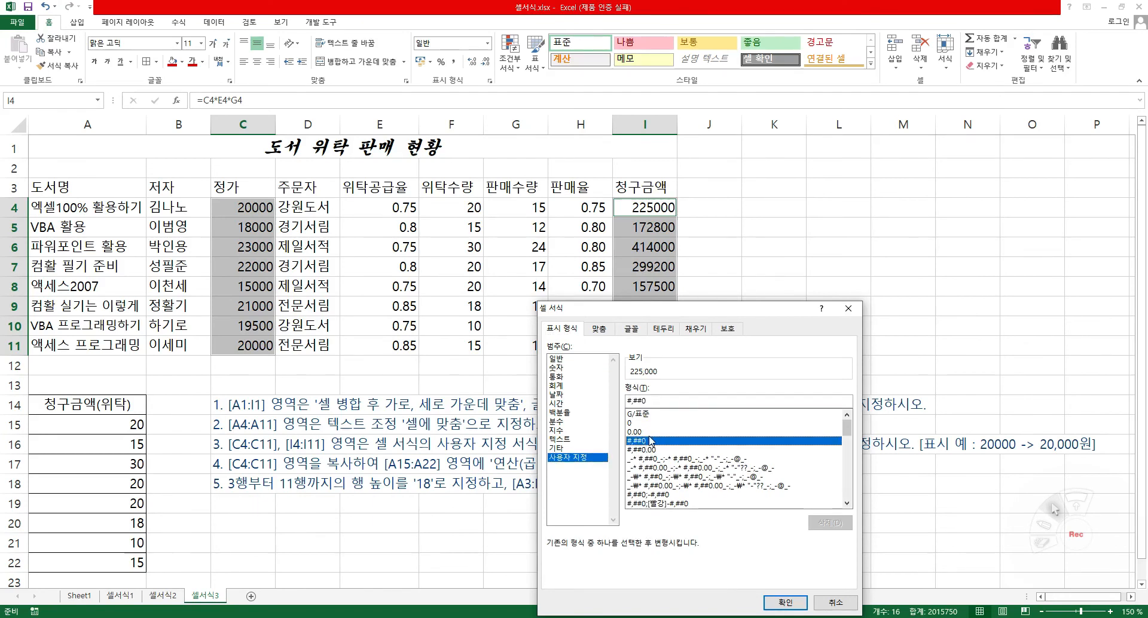
click(660, 399)
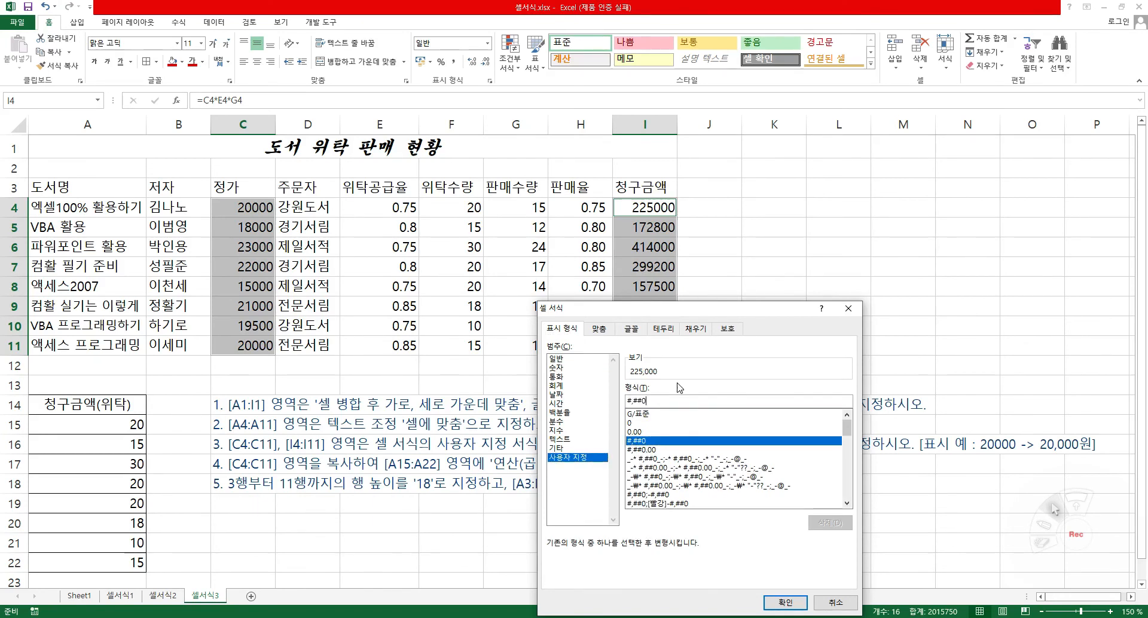
text(우)
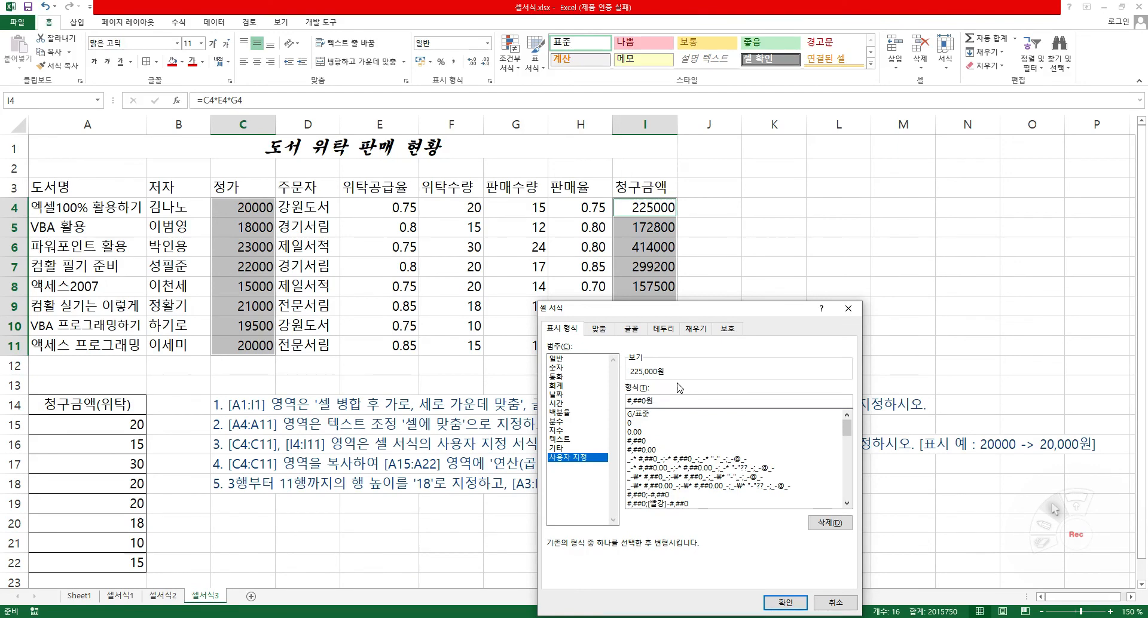
key(Return)
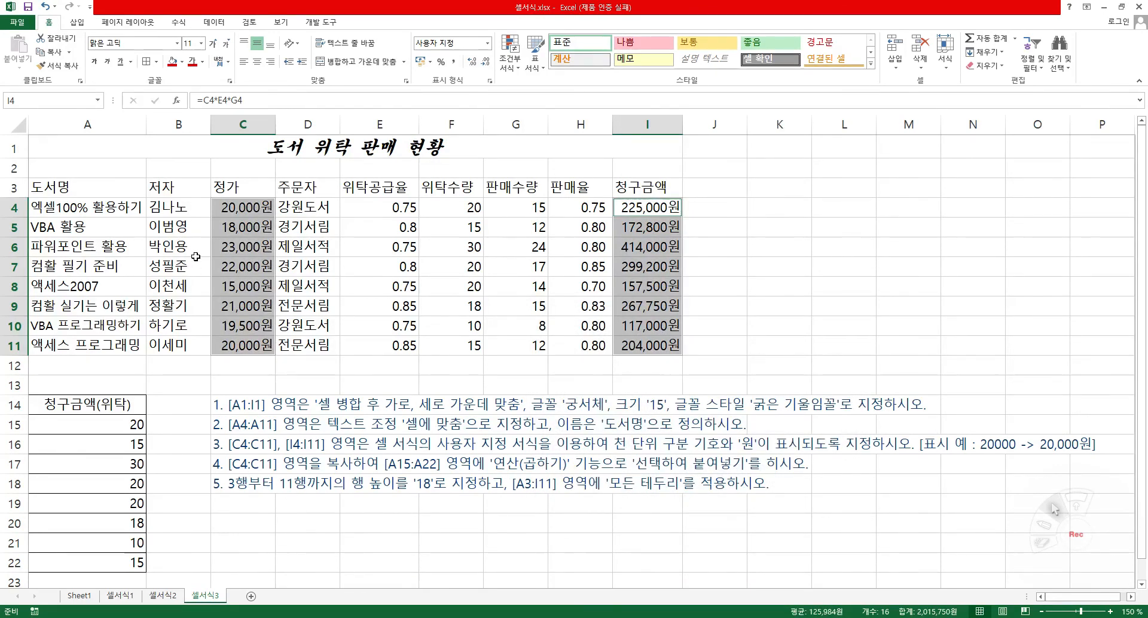
Step: Copy the prices in C4:C11 and paste them onto A15:A22 using Paste Special with the multiply (곱하기) operation
drag(244, 208, 244, 342)
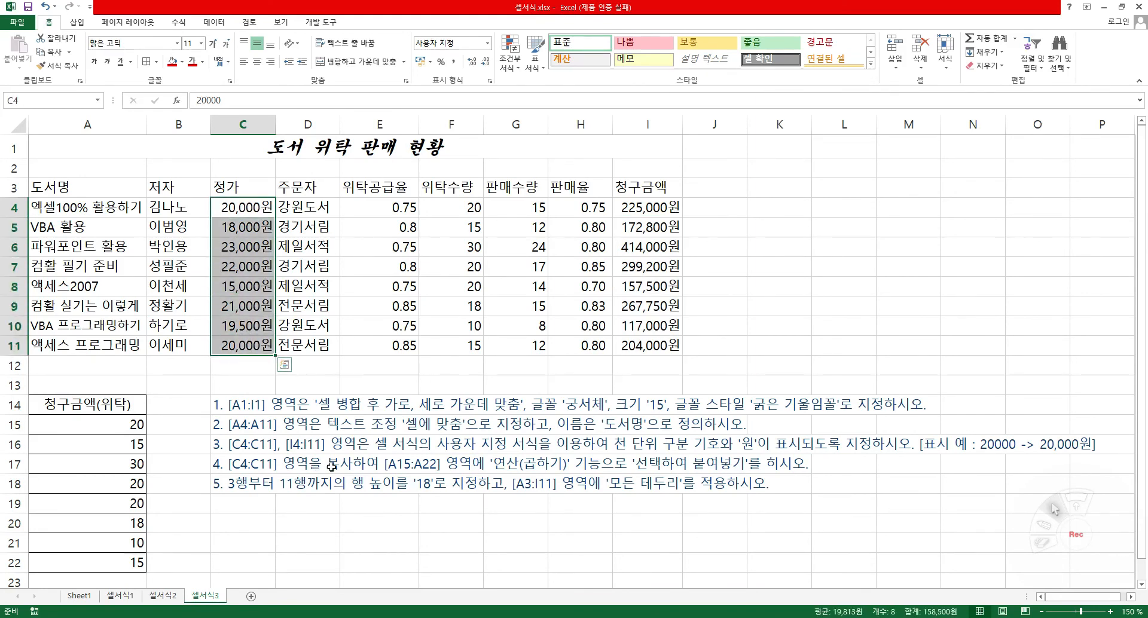
right_click(253, 327)
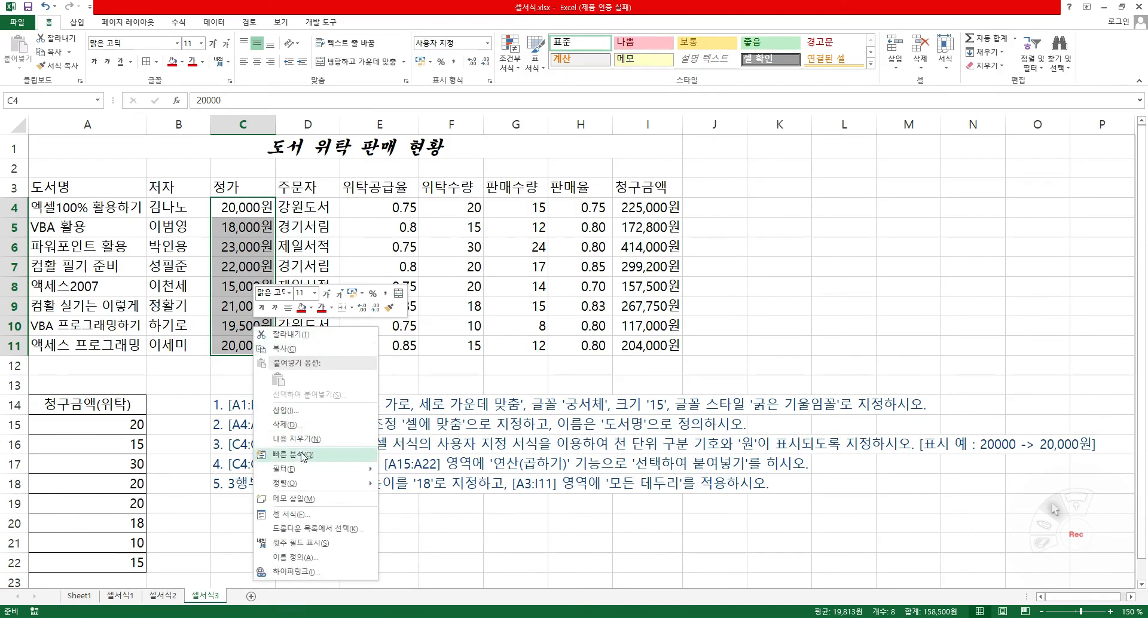
click(285, 348)
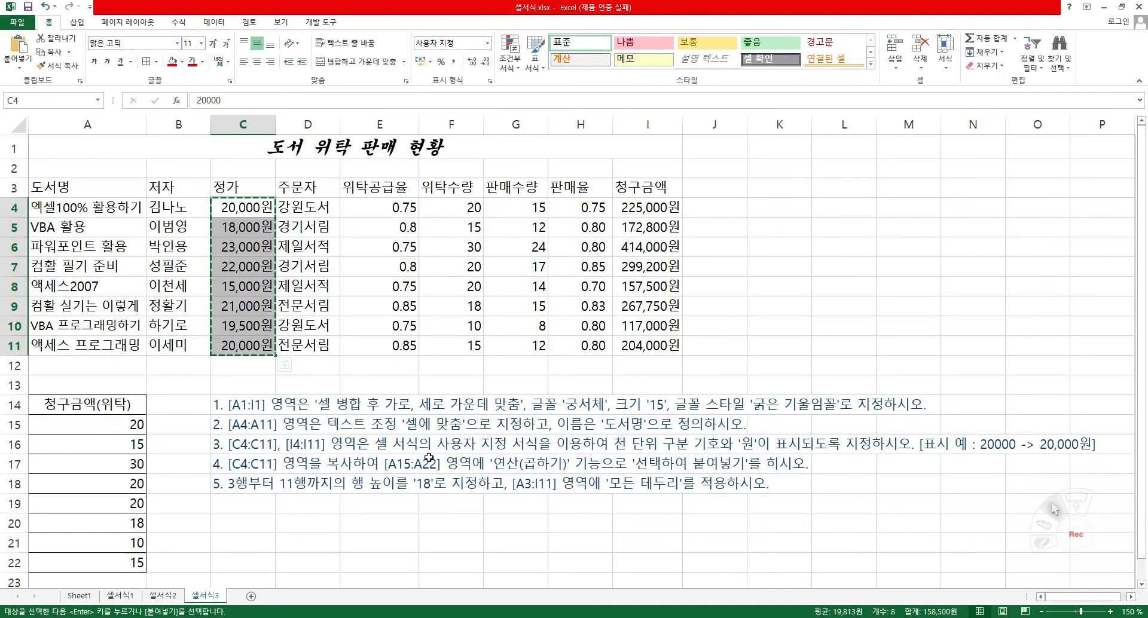
drag(130, 425, 127, 563)
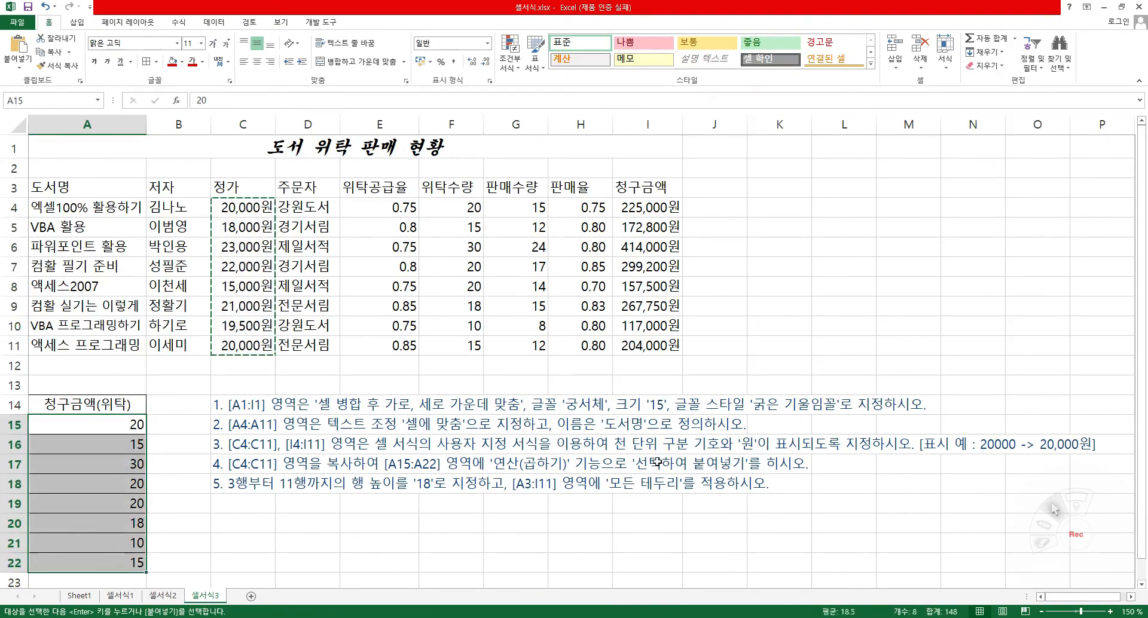
right_click(103, 421)
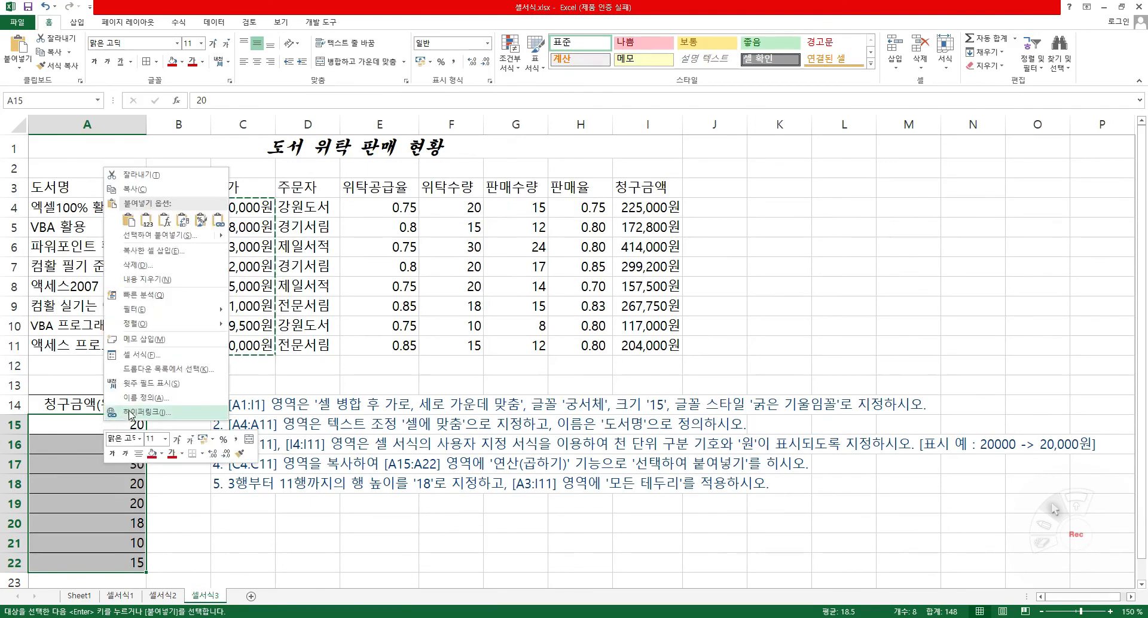
click(159, 235)
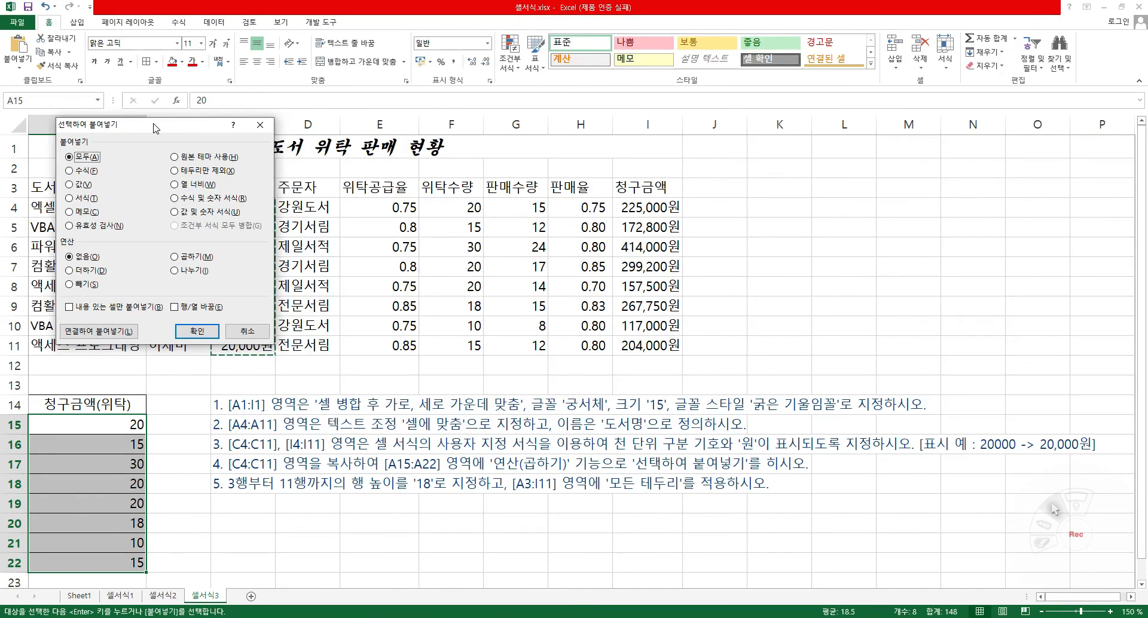
click(190, 261)
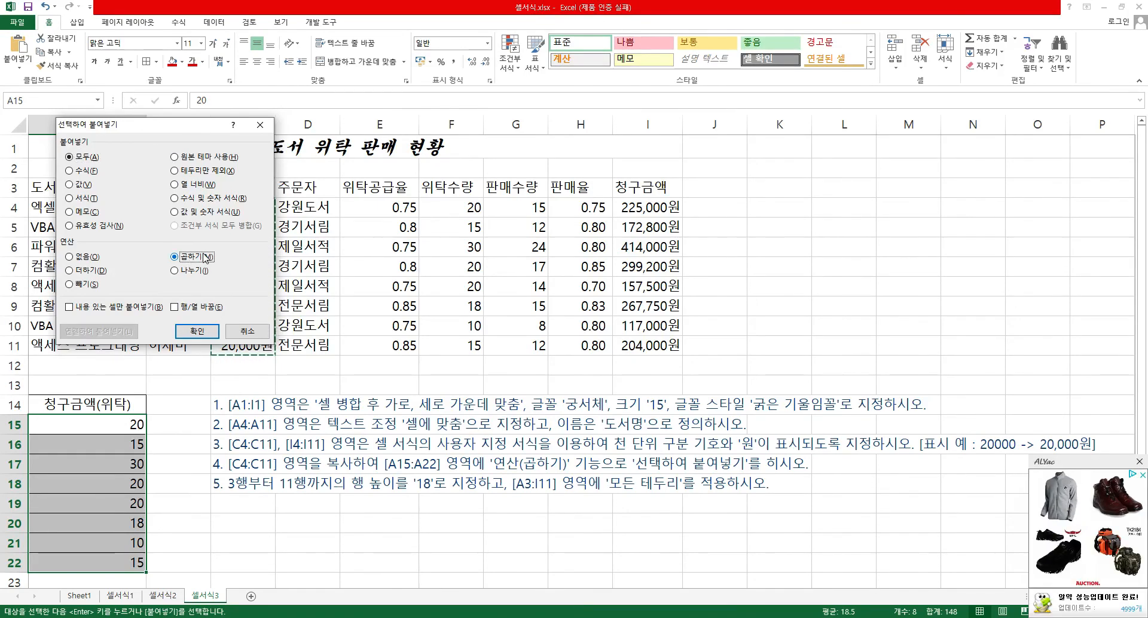
drag(190, 118, 484, 160)
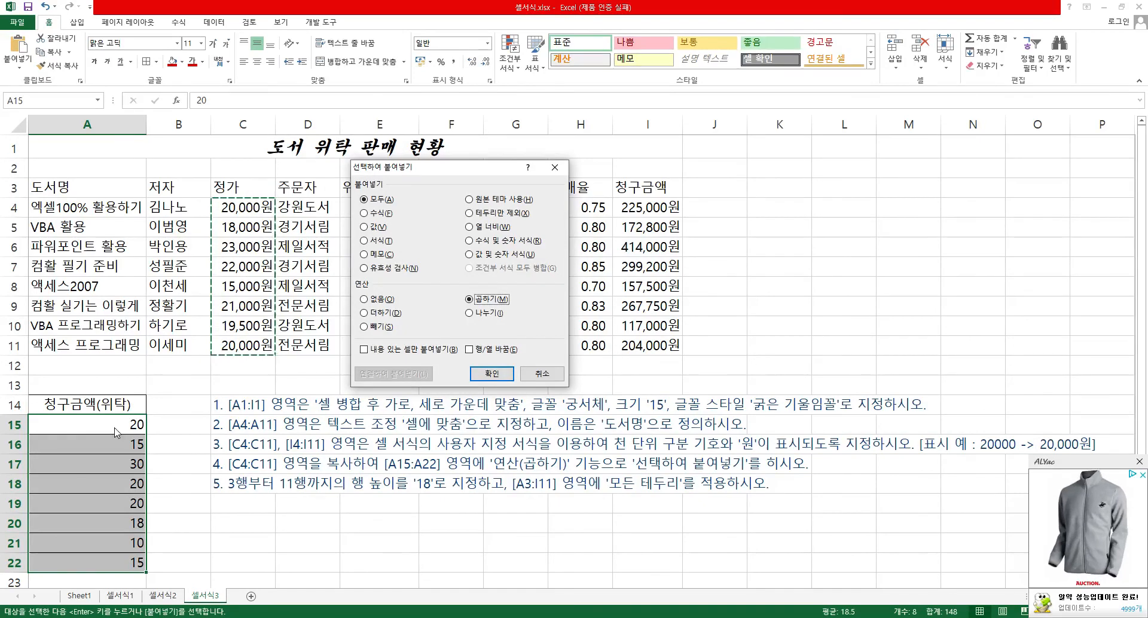
click(492, 374)
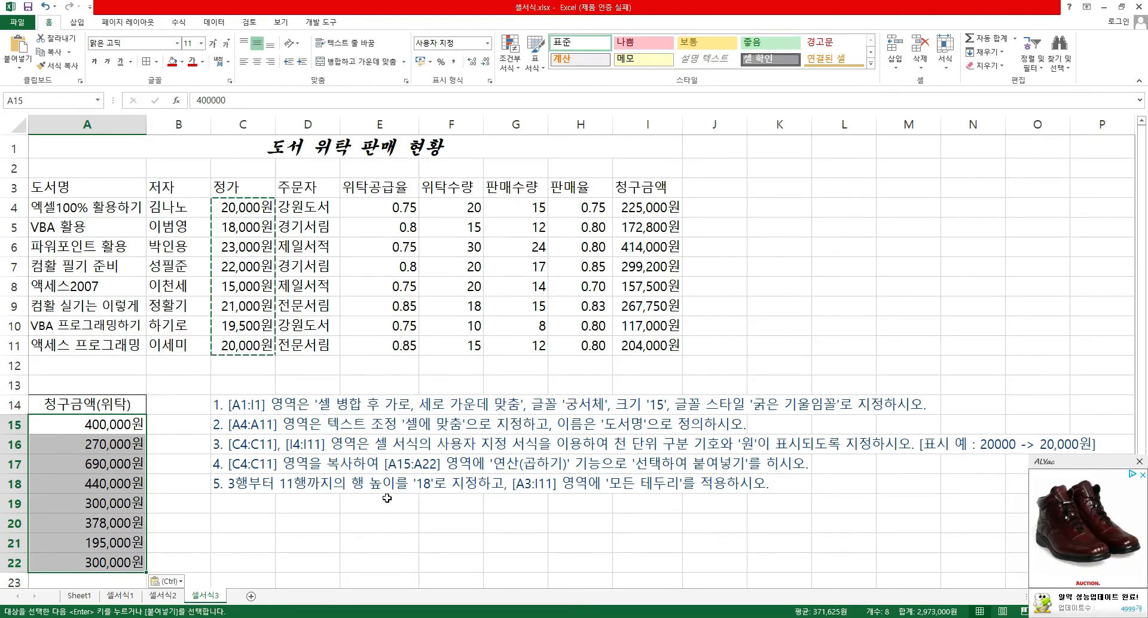
click(1139, 462)
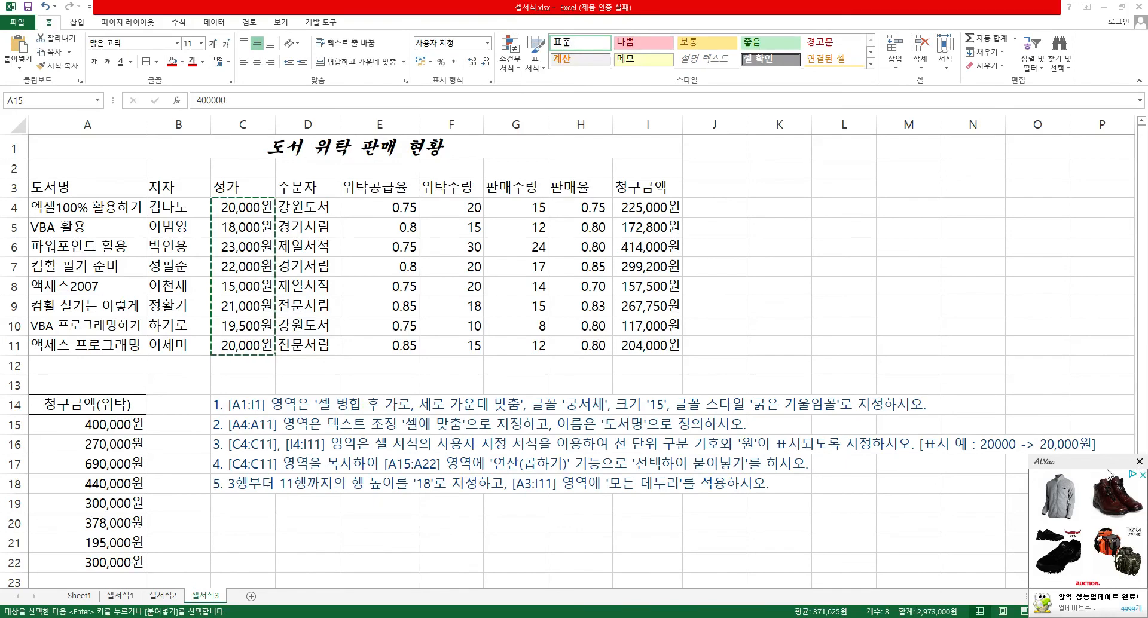
click(1140, 463)
click(254, 502)
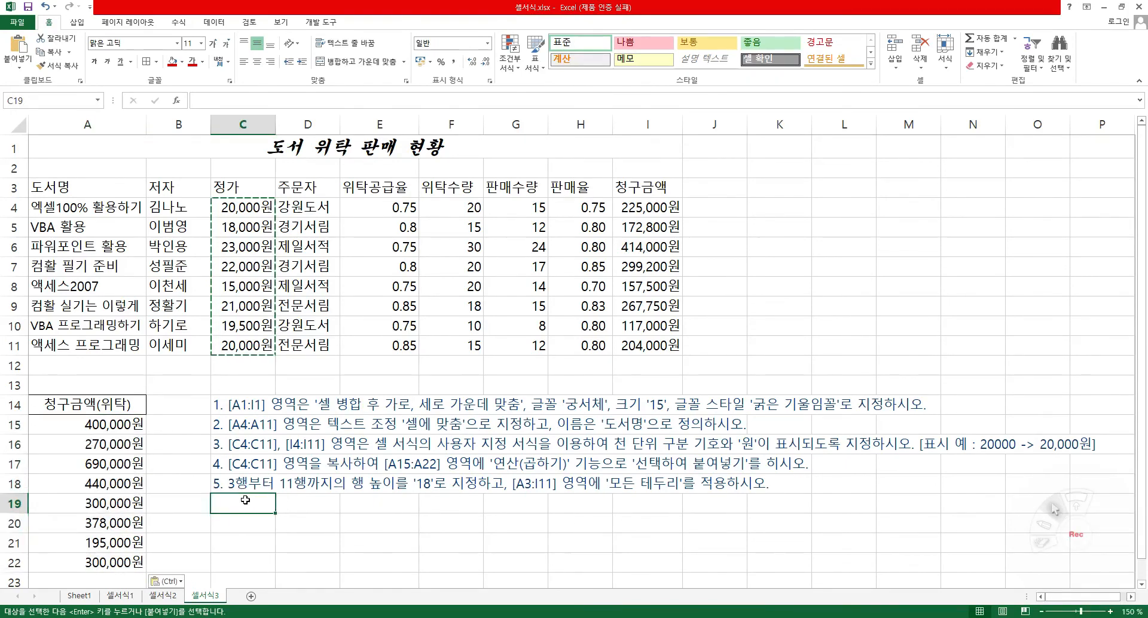
Step: Set the height of rows 3 through 11 to 18
drag(14, 187, 14, 345)
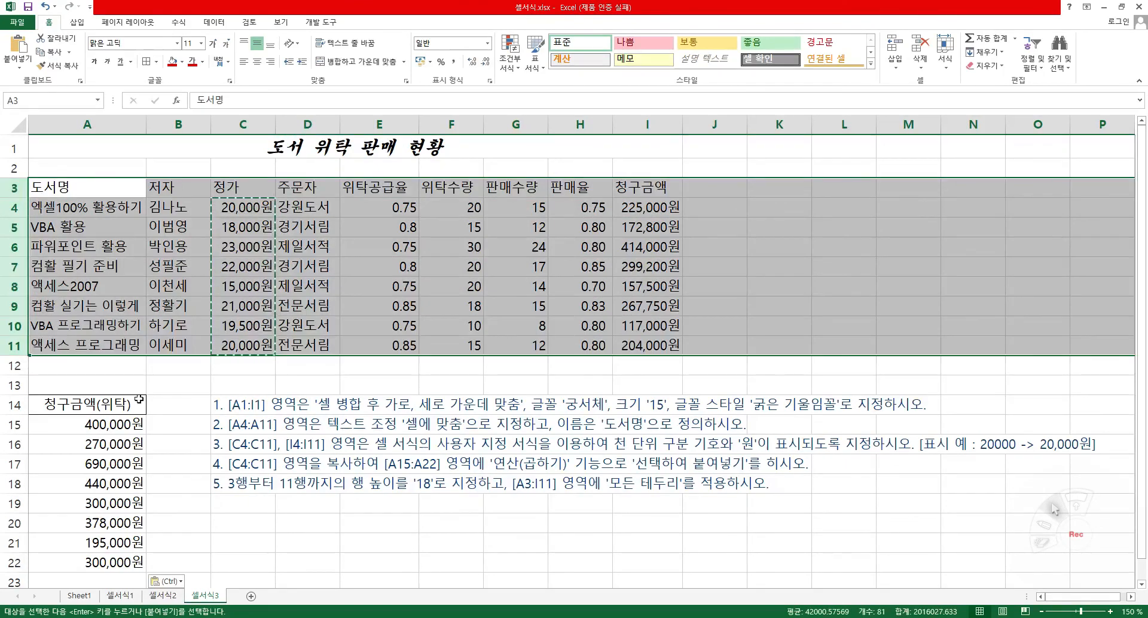
right_click(15, 208)
click(64, 352)
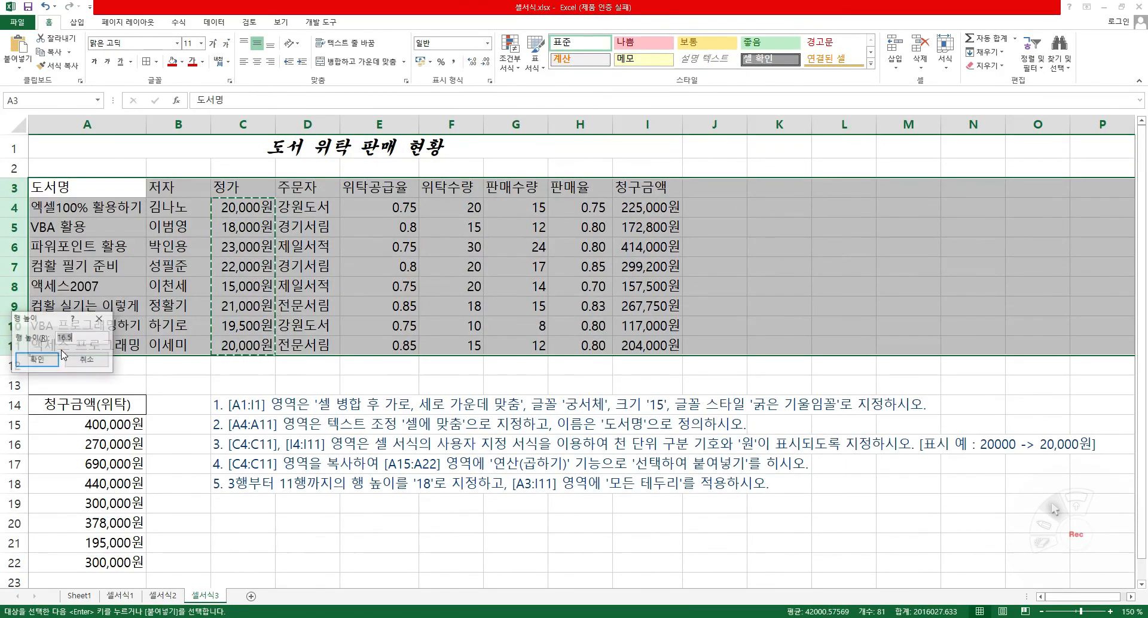
text(1)
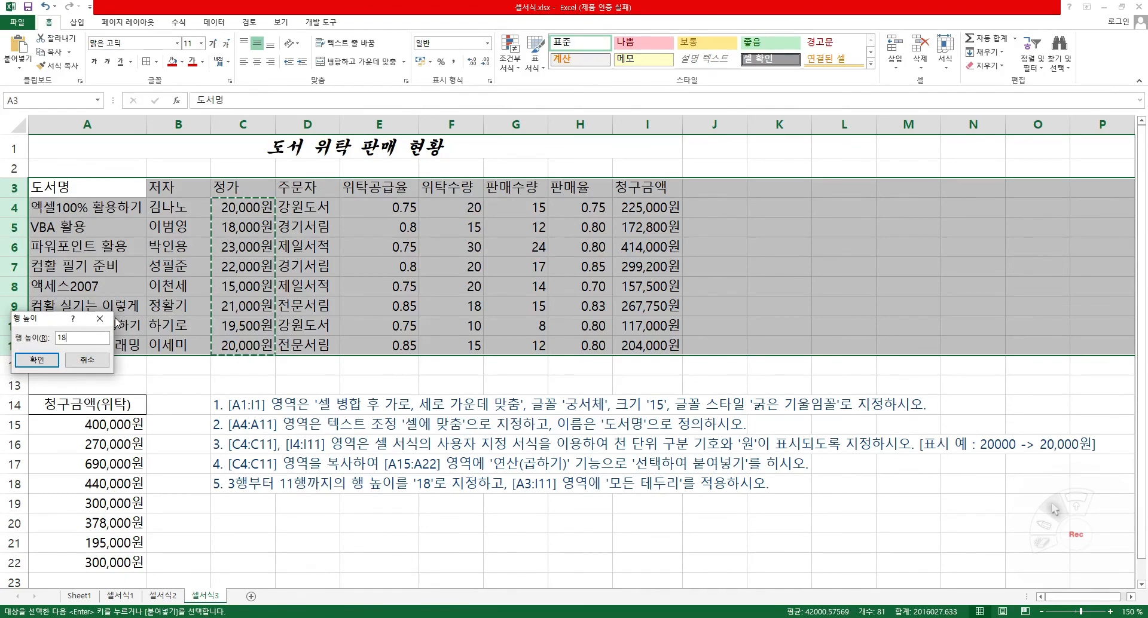
text(8)
key(Return)
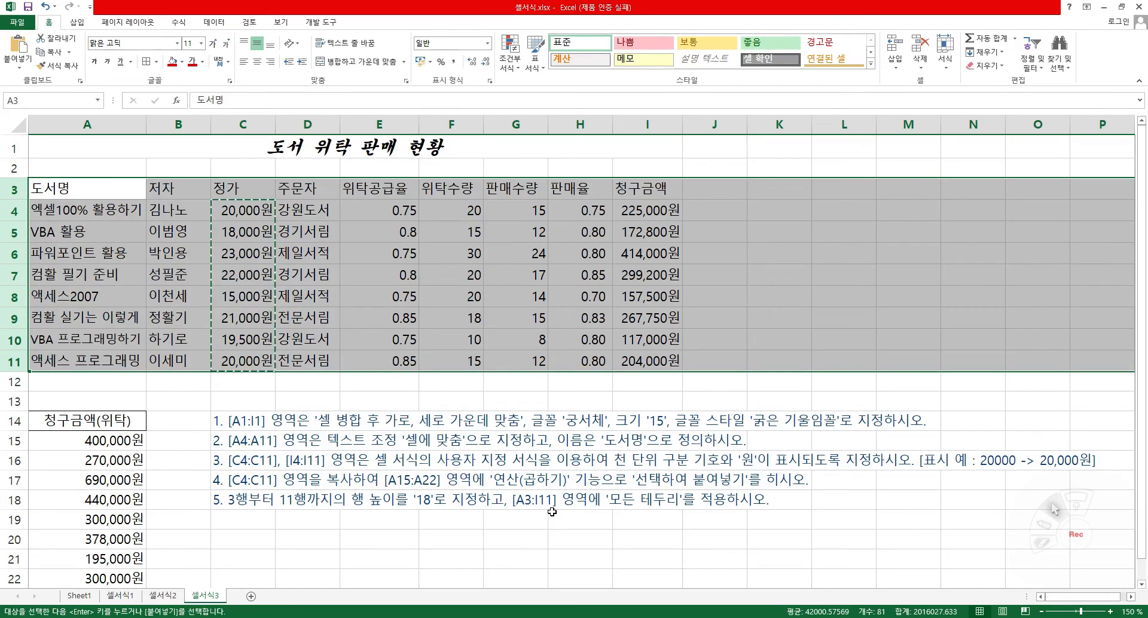
Step: Apply all borders (모든 테두리) to the table range A3:I11
drag(71, 190, 663, 358)
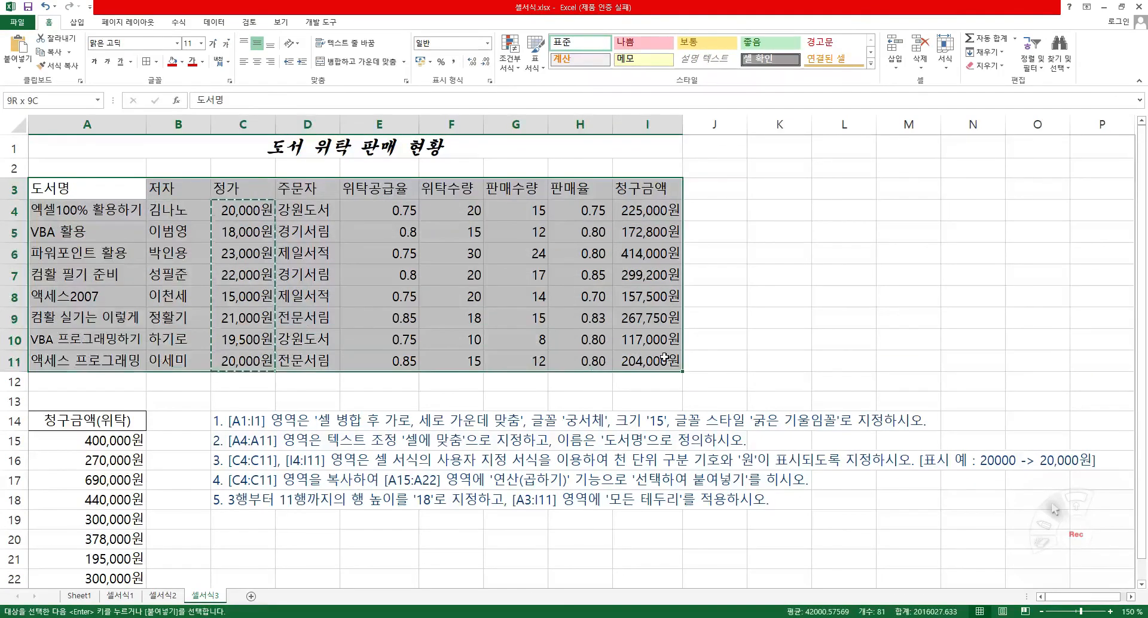
click(156, 62)
click(160, 178)
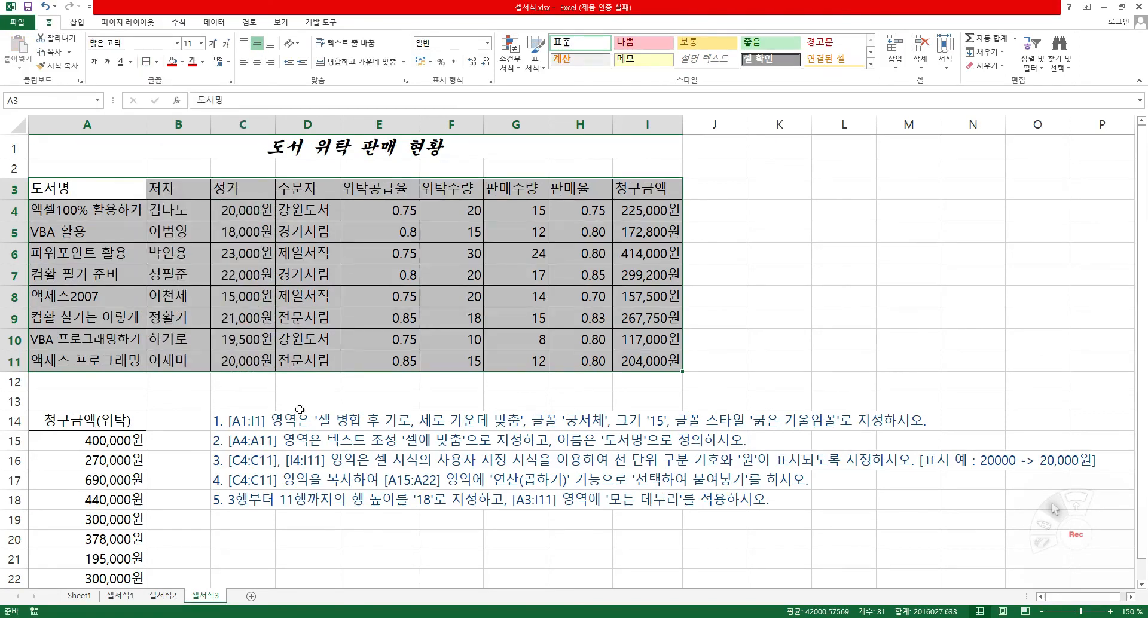
click(297, 407)
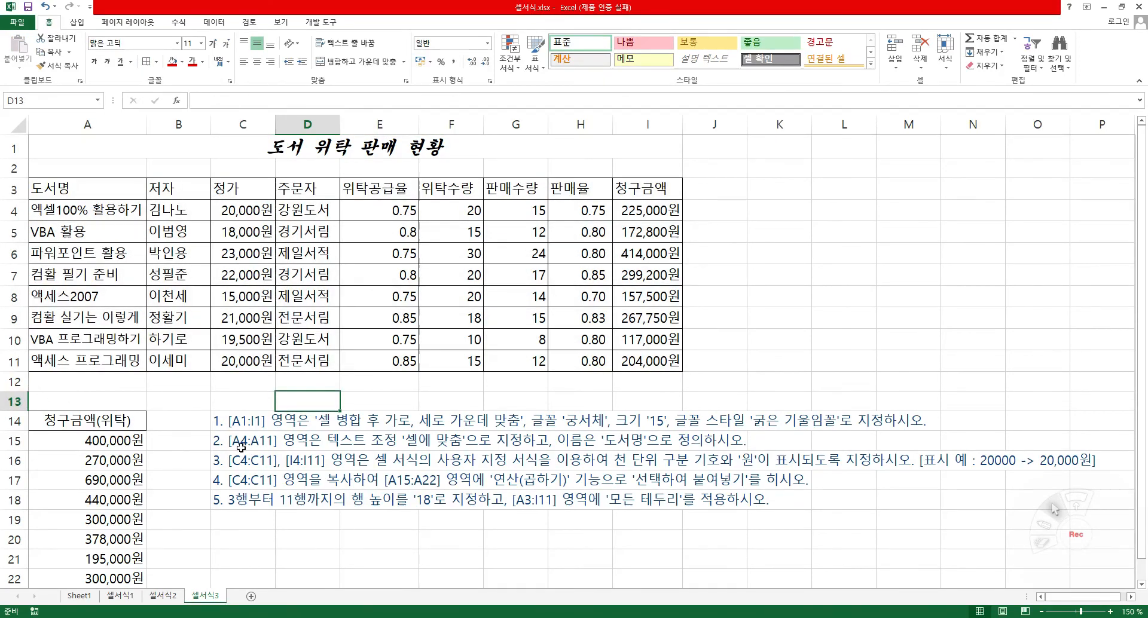